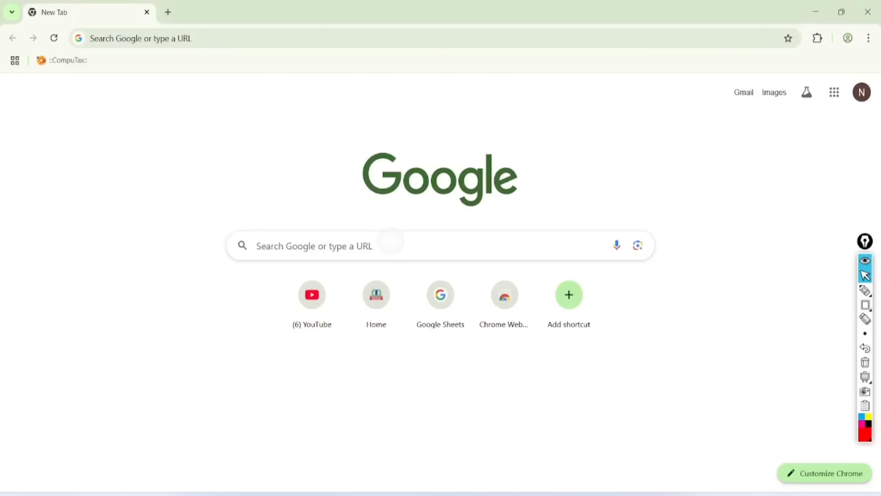
Step: Search Google for "pan card apply"
left_click(392, 244)
type("PAN C")
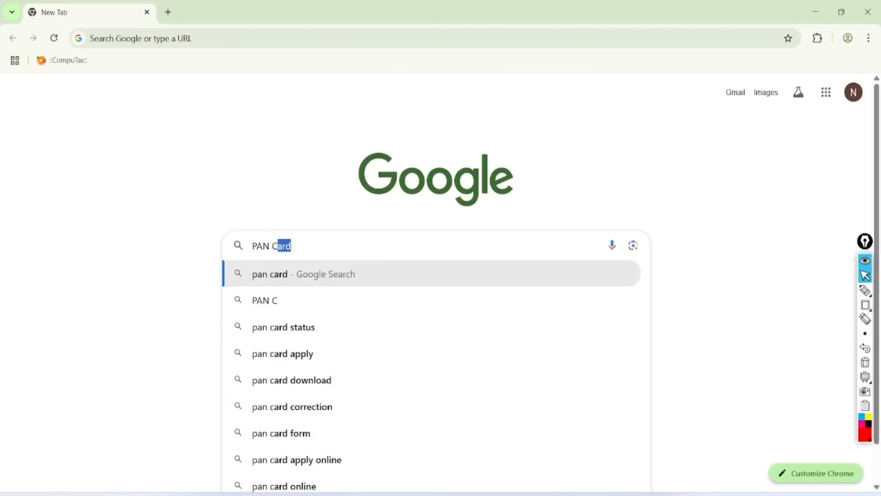
type("ARR")
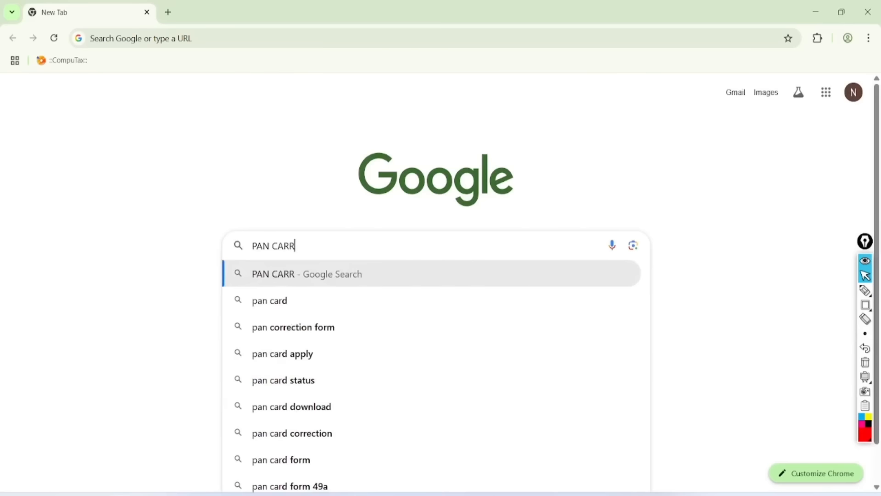
type(" APPL")
key("Down")
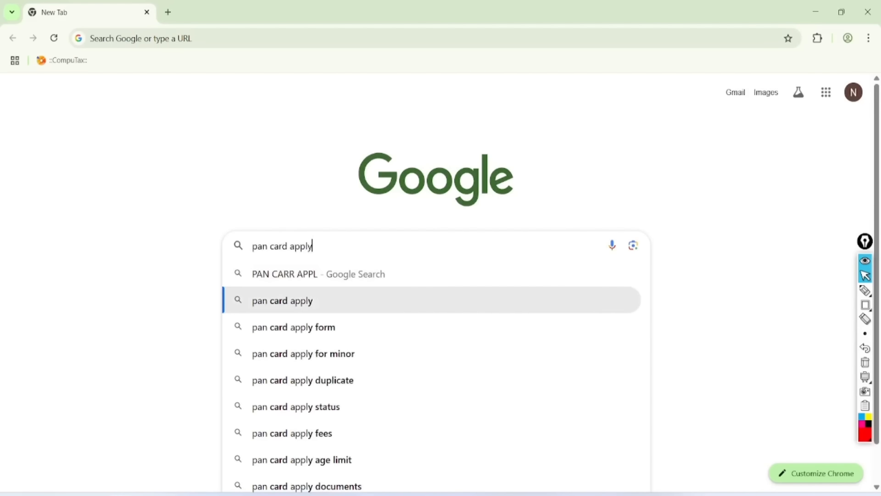
key("Return")
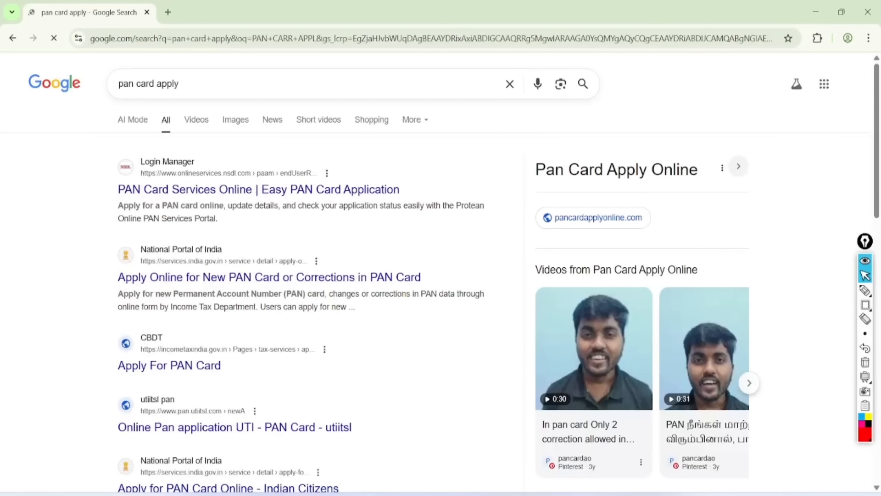
Step: Circle and tick the onlineservices.nsdl.com search result with the red annotation pen
scroll(39, 148, "up", 3)
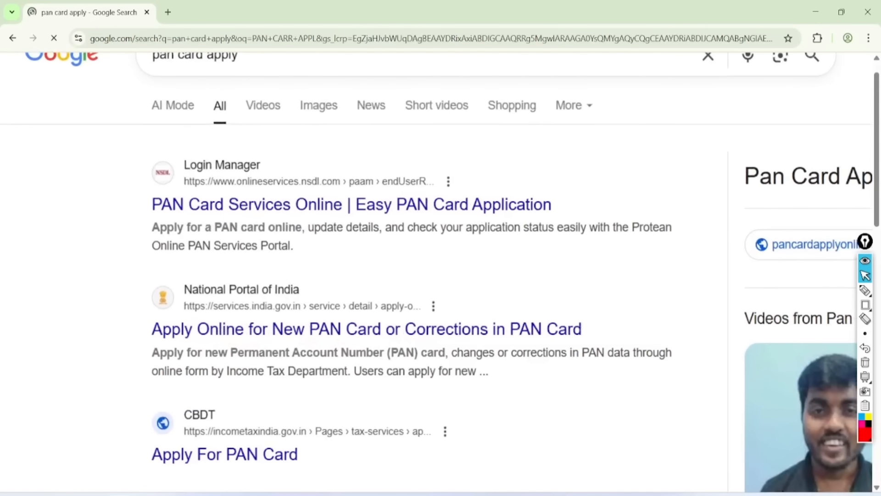
scroll(368, 288, "up", 2)
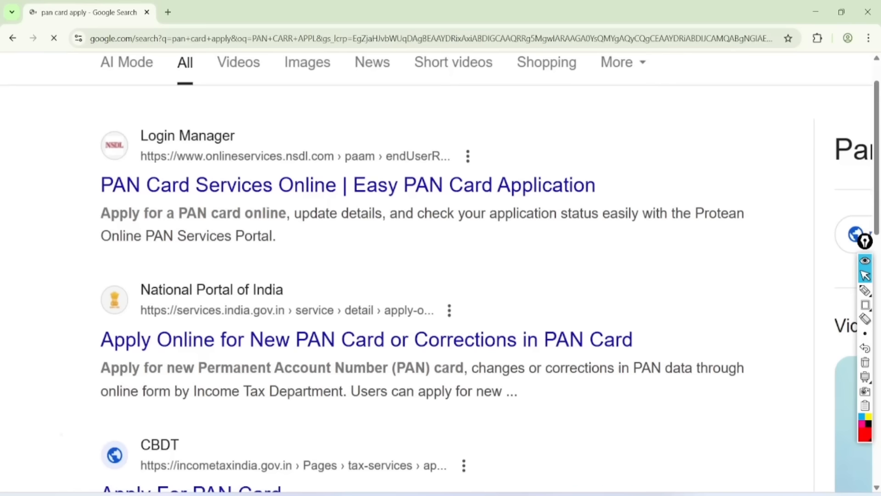
scroll(83, 179, "up", 1)
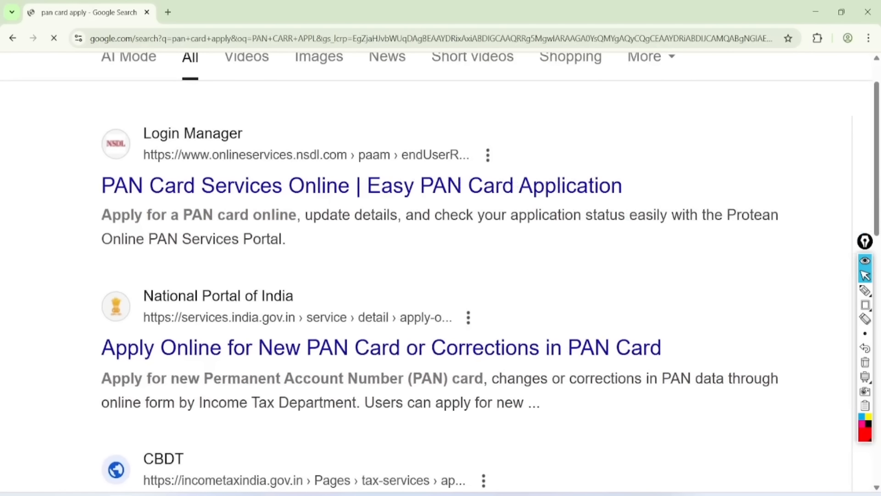
left_click(865, 290)
mouse_move(367, 117)
left_mouse_down()
mouse_move(262, 85)
mouse_move(342, 94)
left_mouse_up()
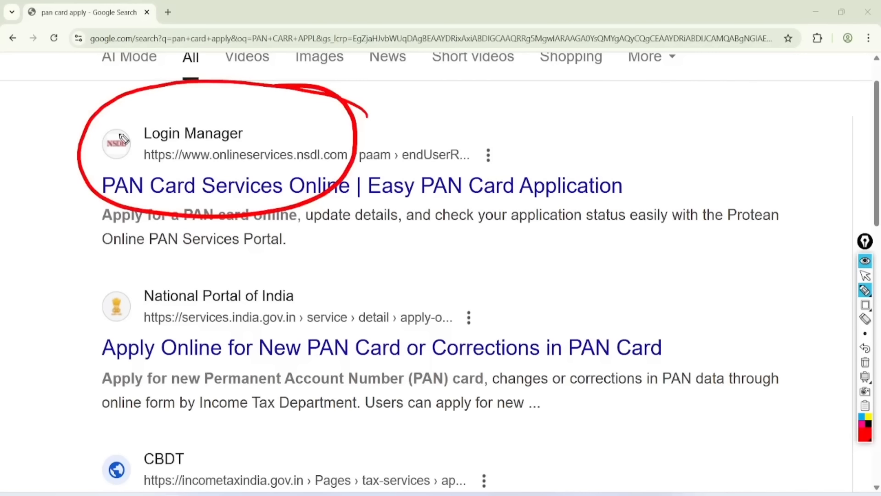
left_click_drag(121, 134, 193, 99)
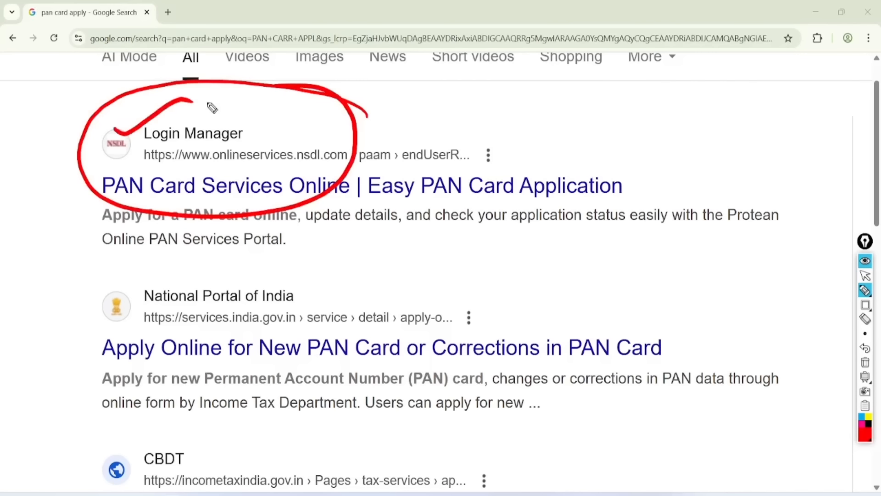
Step: Clear the pen marks and open the PAN Card Services Online result from onlineservices.nsdl.com
left_click(865, 275)
left_click(865, 362)
left_click(131, 185)
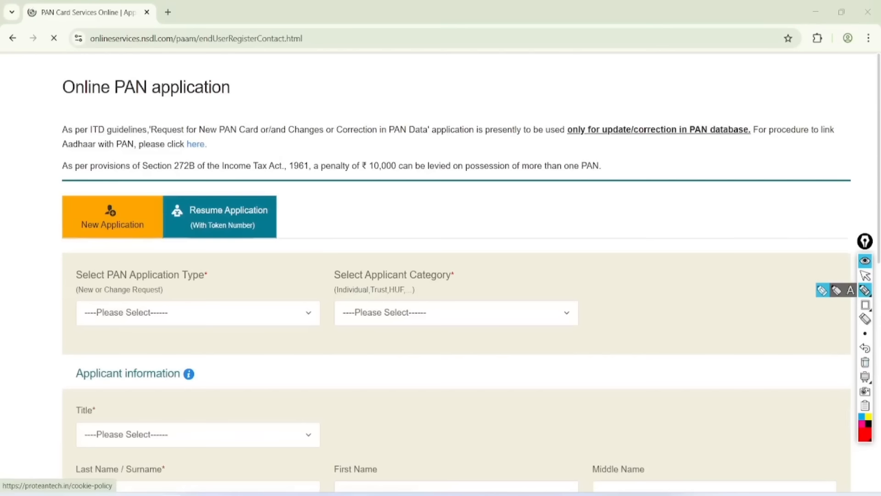
Step: Mark the ₹ 10,000 penalty, the possession of more than one PAN text and the New Application option in red pen
mouse_move(407, 137)
left_mouse_down()
mouse_move(358, 179)
mouse_move(404, 134)
left_mouse_up()
left_click_drag(490, 177, 593, 165)
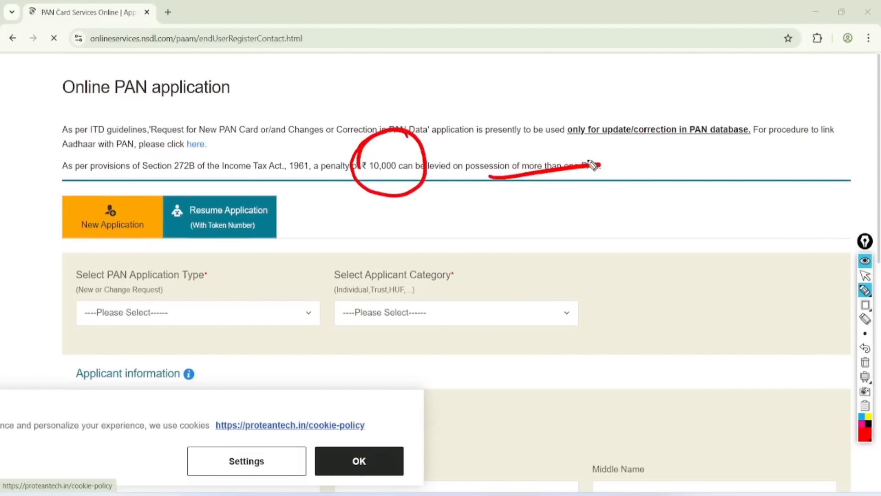
mouse_move(90, 205)
left_mouse_down()
mouse_move(116, 197)
mouse_move(189, 133)
left_mouse_up()
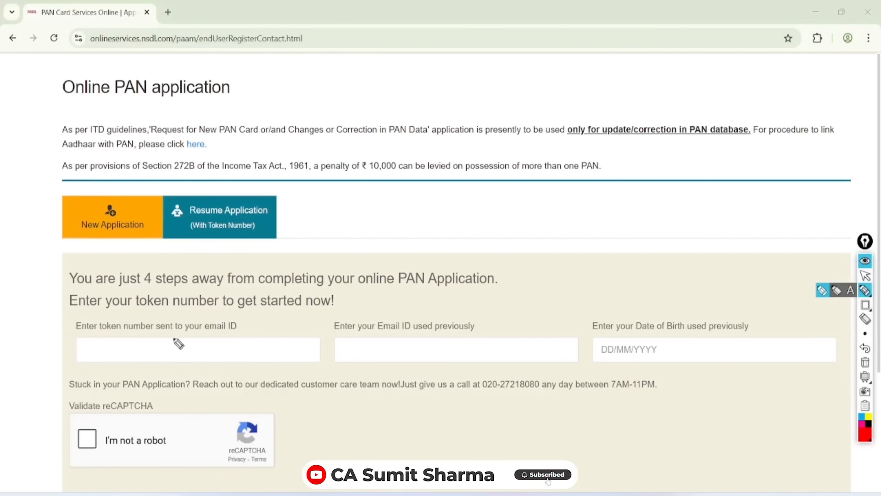
Step: Tick the token number, email ID and date of birth fields in red, and mark the customer care number and hours
left_click_drag(173, 340, 266, 293)
mouse_move(398, 334)
left_mouse_down()
mouse_move(426, 348)
mouse_move(504, 301)
left_mouse_up()
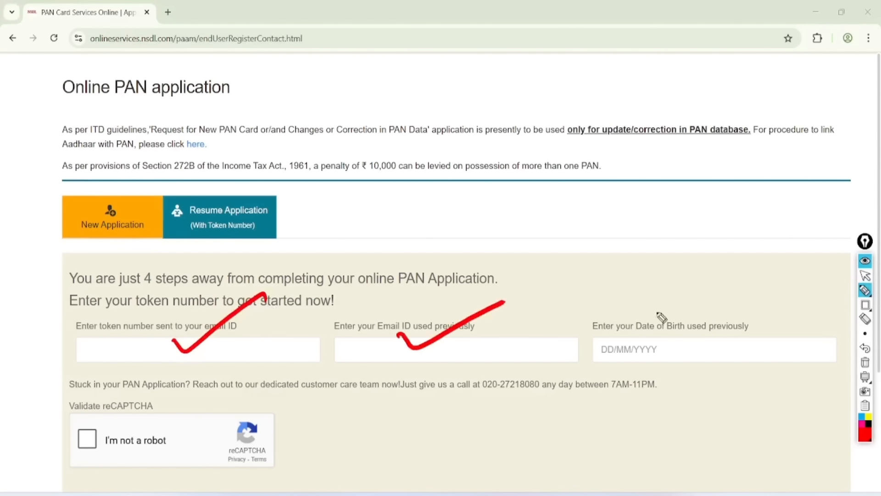
mouse_move(640, 327)
left_mouse_down()
mouse_move(676, 339)
mouse_move(728, 298)
left_mouse_up()
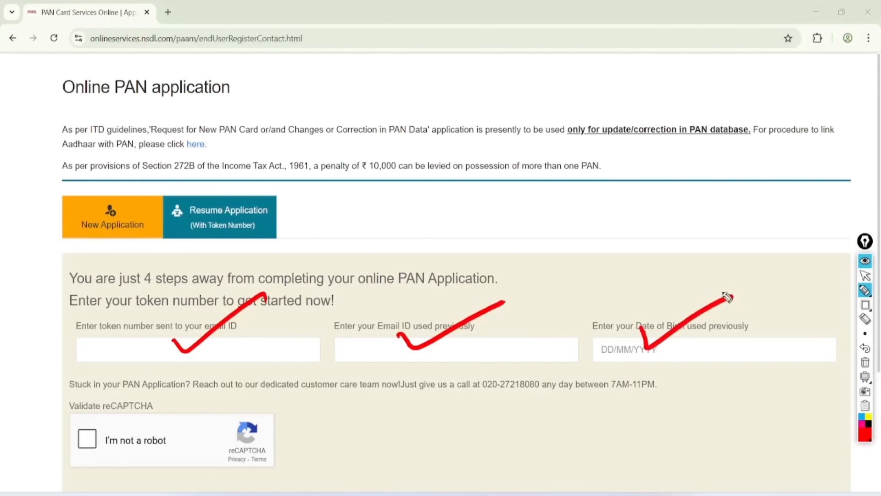
mouse_move(548, 369)
left_mouse_down()
mouse_move(501, 353)
mouse_move(527, 428)
mouse_move(524, 374)
left_mouse_up()
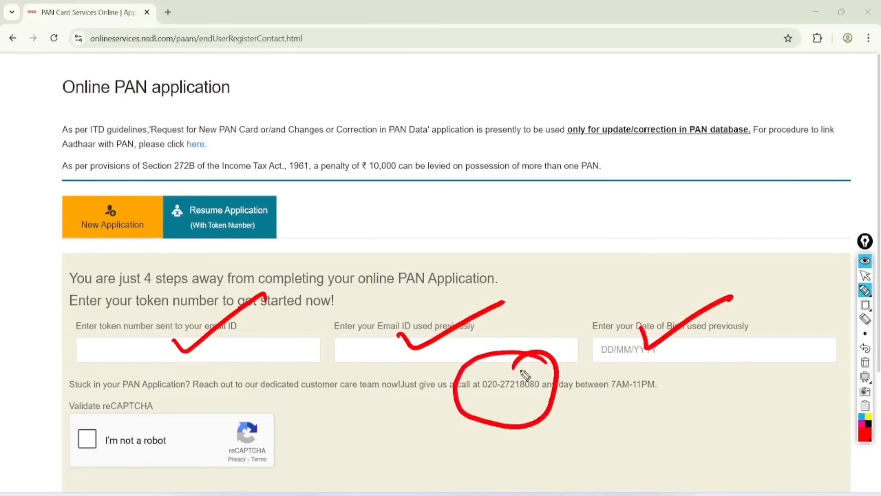
left_click_drag(615, 404, 680, 399)
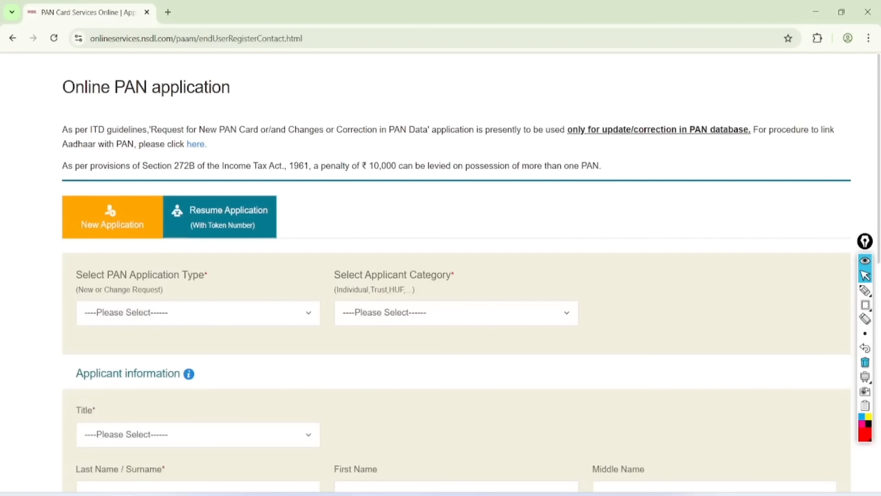
Step: Expand the PAN application type choices and mark the Indian Citizen, Foreign Citizen and Changes or Correction options in red pen
scroll(440, 272, "down", 3)
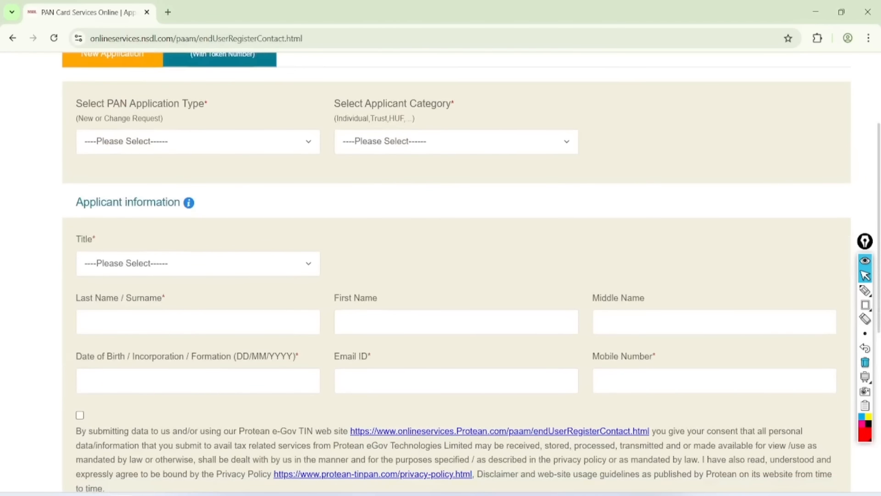
left_click(198, 142)
left_click(865, 290)
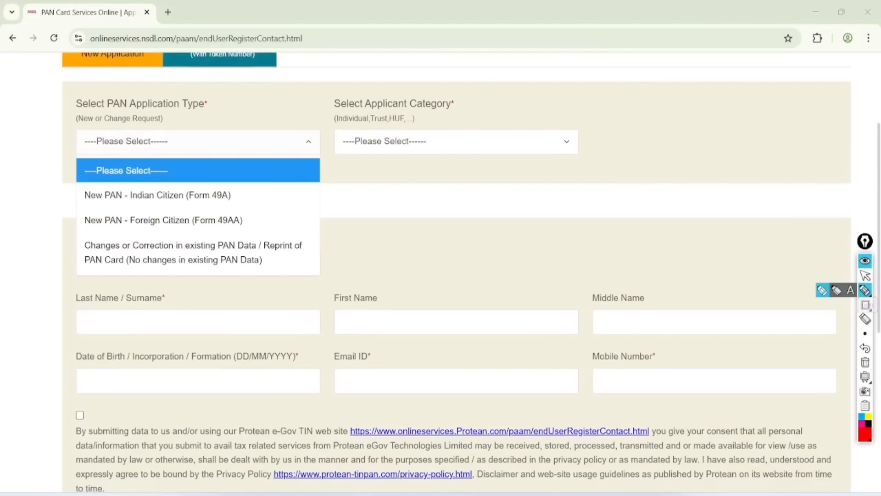
mouse_move(77, 208)
left_mouse_down()
mouse_move(150, 214)
mouse_move(252, 202)
mouse_move(153, 175)
mouse_move(78, 208)
left_mouse_up()
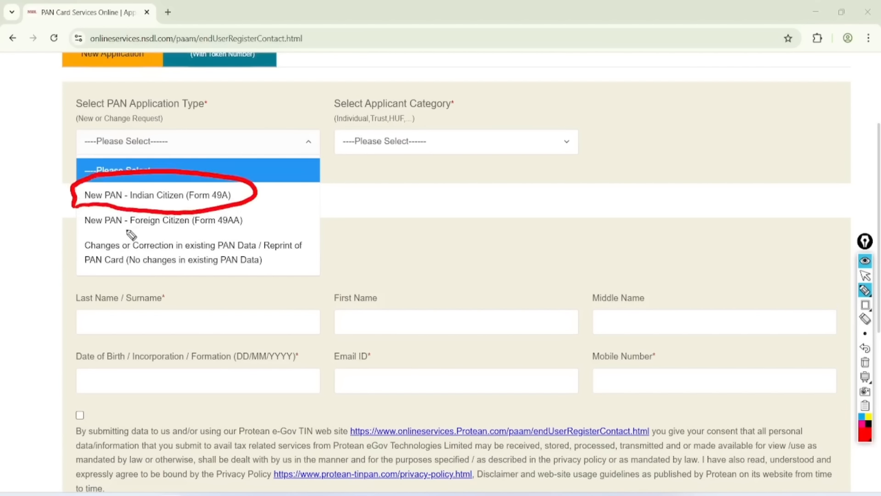
left_click_drag(118, 231, 216, 230)
mouse_move(258, 210)
left_mouse_down()
mouse_move(266, 216)
mouse_move(323, 194)
left_mouse_up()
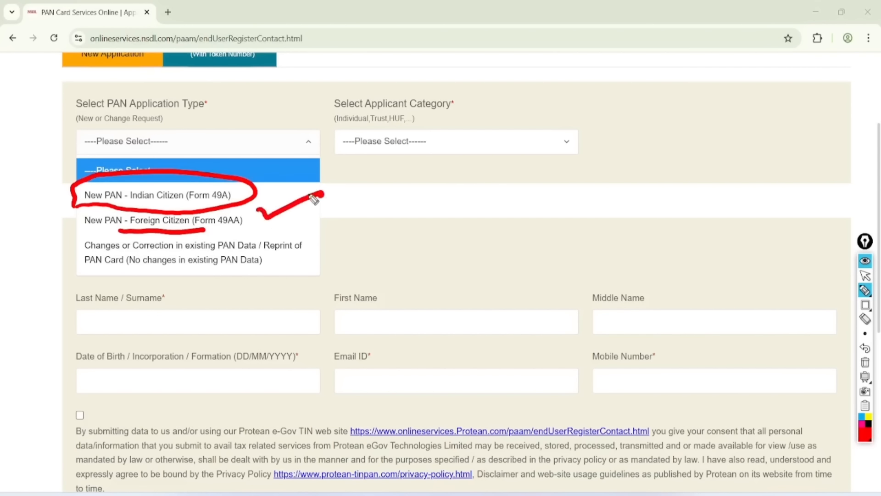
mouse_move(100, 233)
left_mouse_down()
mouse_move(70, 250)
mouse_move(132, 252)
mouse_move(79, 249)
left_mouse_up()
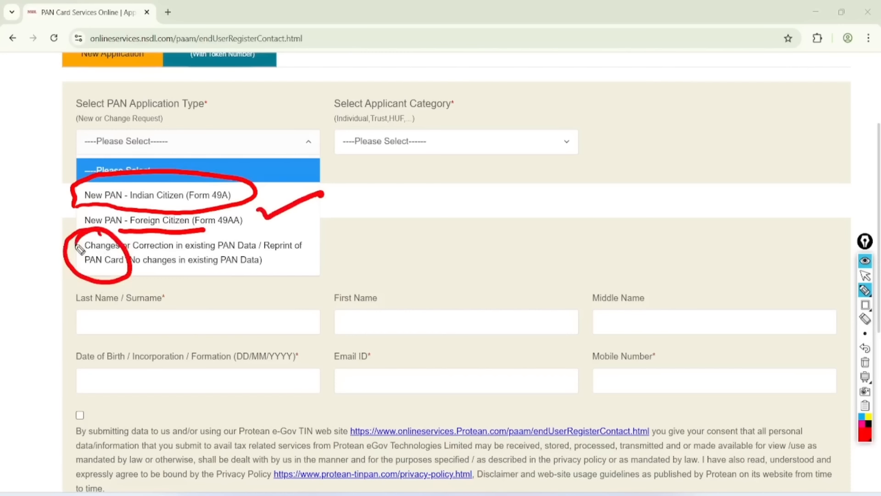
Step: Clear the pen marks and set the PAN application type to New PAN - Indian Citizen (Form 49A)
left_click(865, 276)
left_click(866, 362)
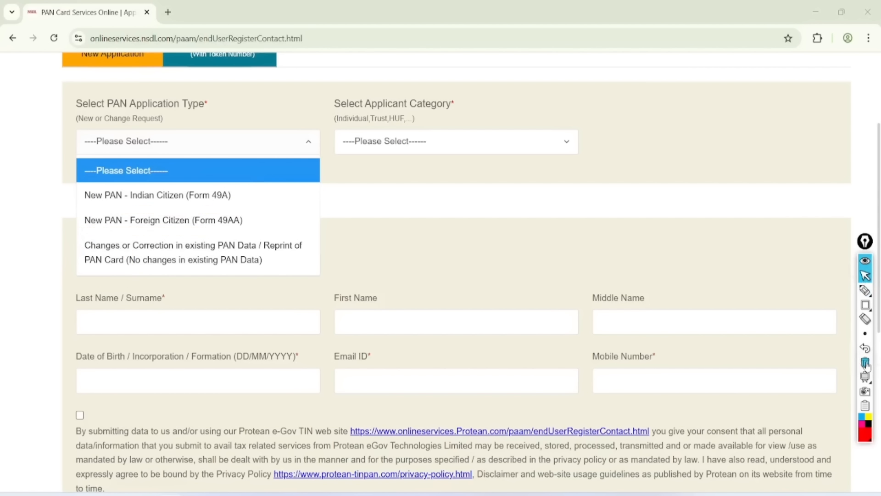
left_click(157, 195)
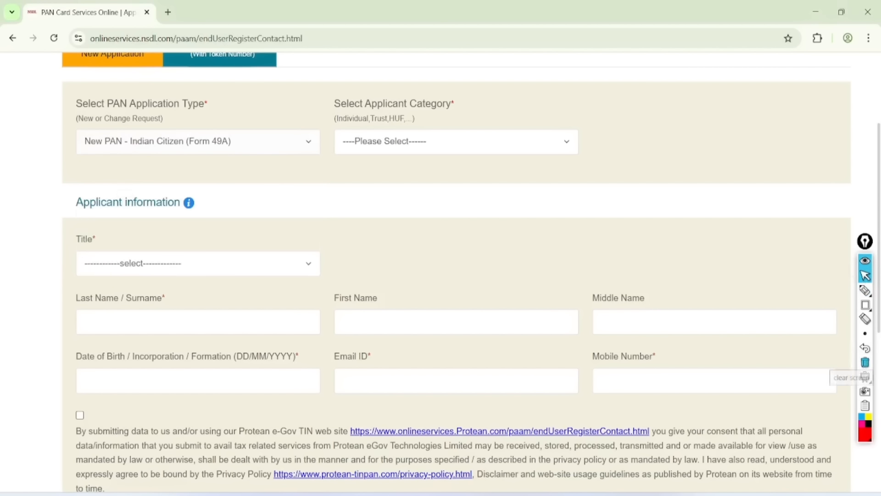
Step: Expand the applicant category choices, write a double-underlined letter P in red beside them and circle INDIVIDUAL
left_click(500, 142)
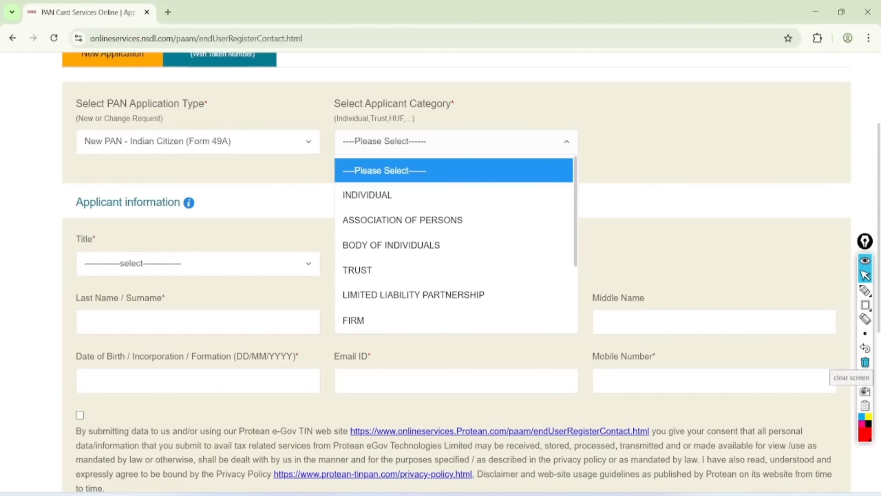
left_click(865, 290)
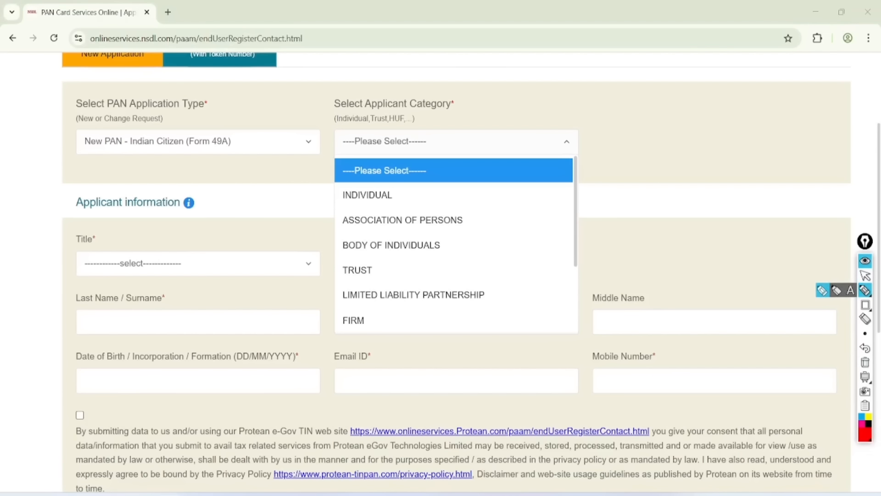
mouse_move(623, 117)
left_mouse_down()
mouse_move(628, 147)
mouse_move(631, 110)
mouse_move(625, 132)
left_mouse_up()
left_click_drag(622, 163, 659, 140)
left_click_drag(621, 176, 663, 151)
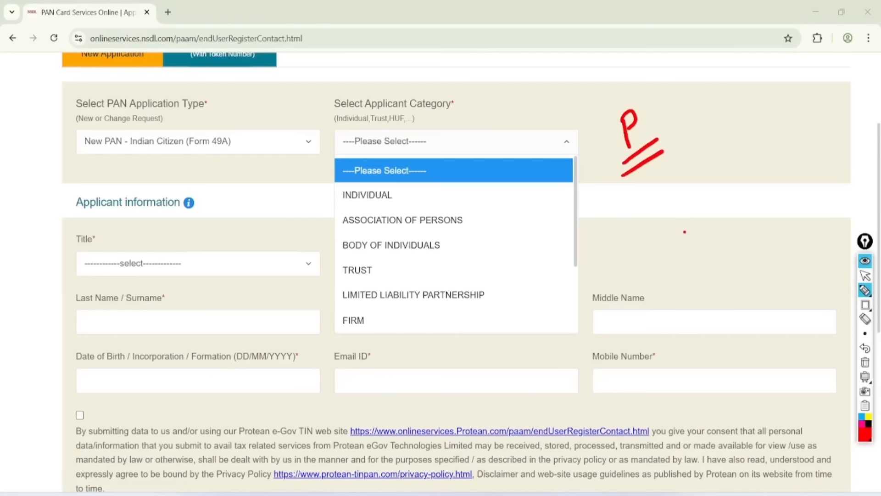
mouse_move(386, 173)
left_mouse_down()
mouse_move(333, 193)
mouse_move(370, 175)
left_mouse_up()
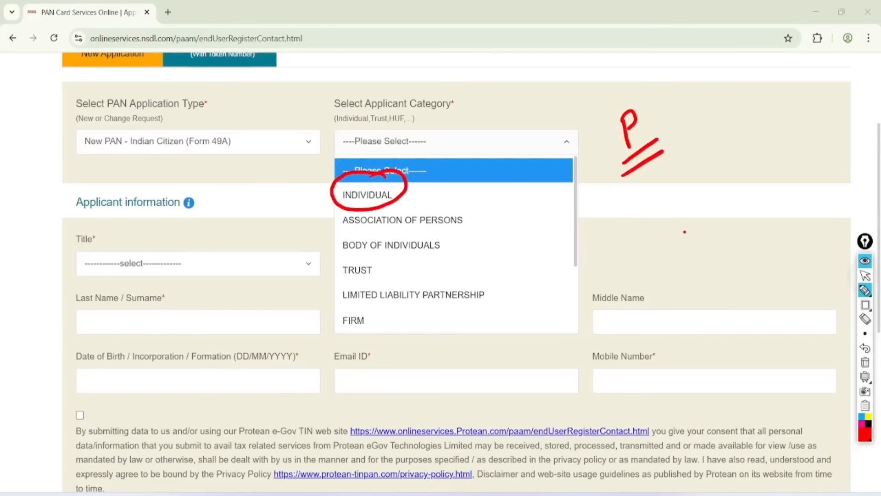
Step: Clear the pen marks and set the applicant category to INDIVIDUAL
left_click(865, 275)
left_click(865, 362)
left_click(370, 195)
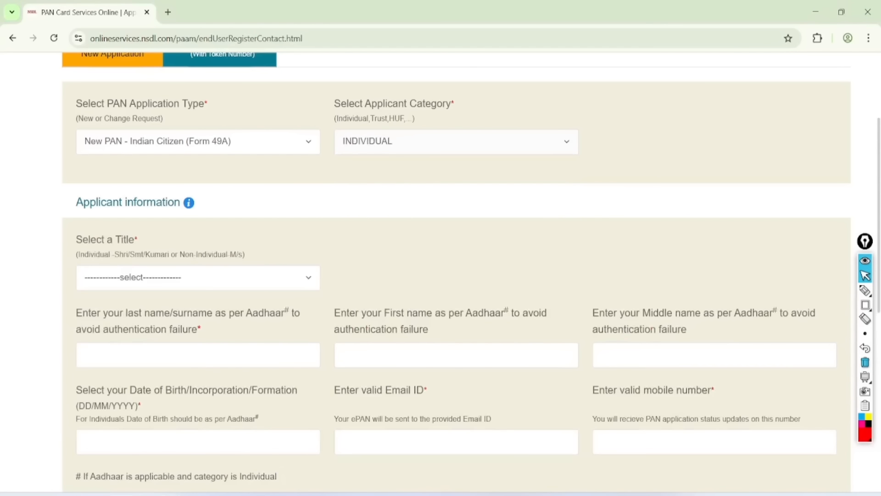
Step: Expand the applicant title choices and tick Shri, Smt and Kumari with the red annotation pen
scroll(456, 269, "down", 3)
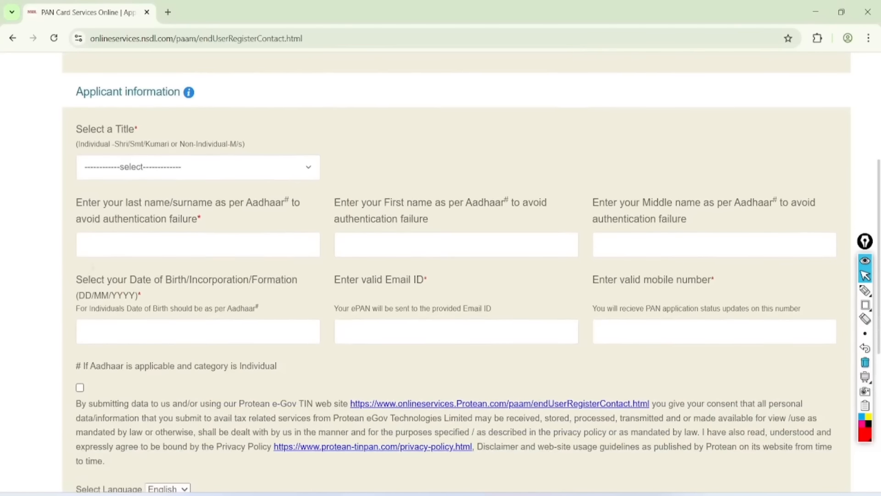
left_click(198, 155)
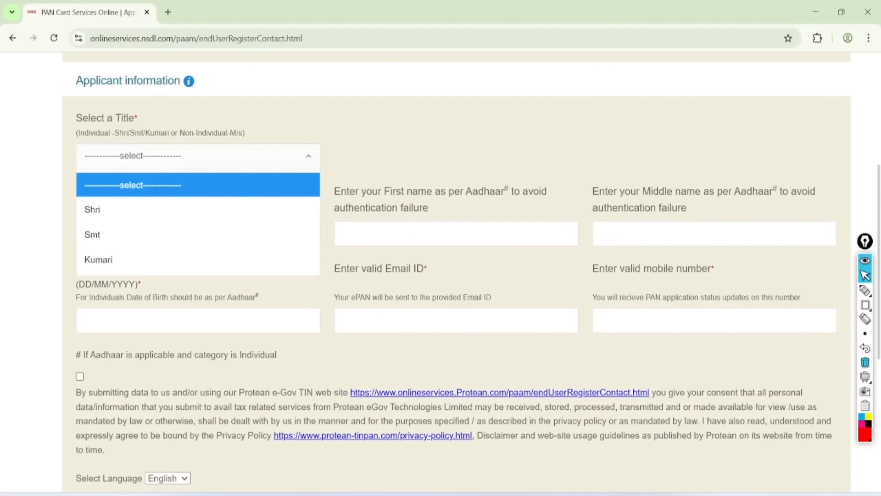
left_click(865, 290)
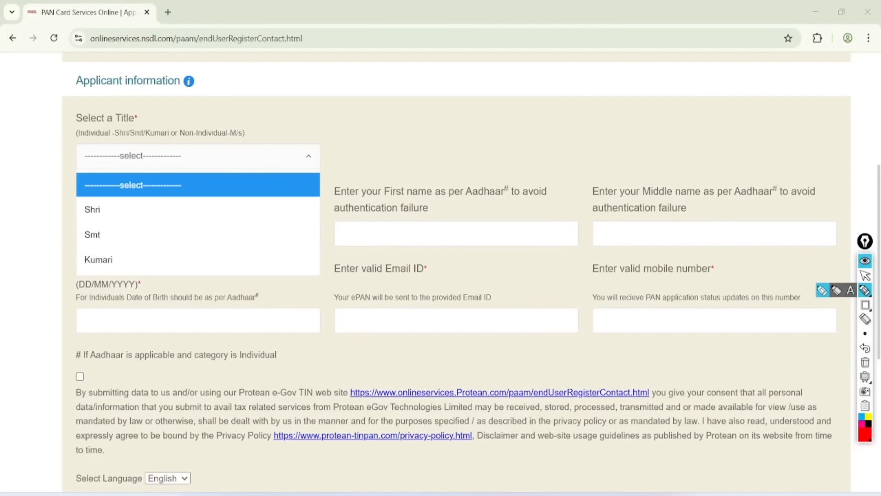
mouse_move(109, 201)
left_mouse_down()
mouse_move(114, 207)
mouse_move(179, 172)
left_mouse_up()
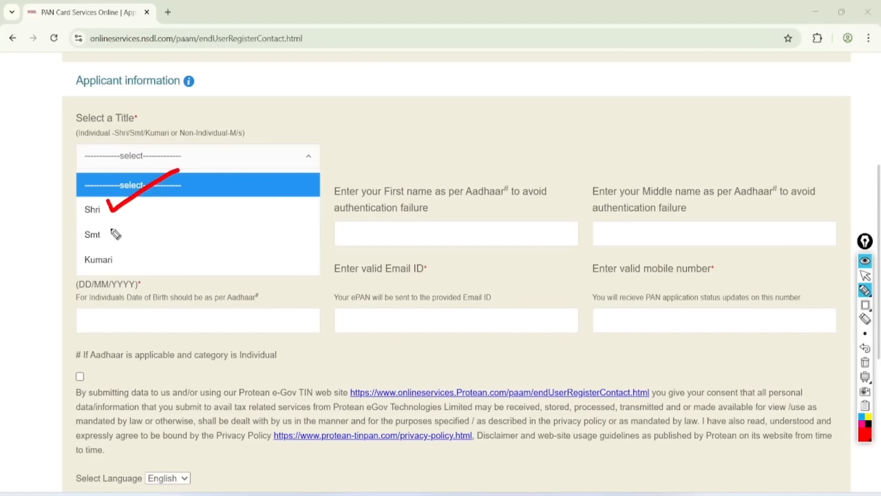
mouse_move(109, 227)
left_mouse_down()
mouse_move(138, 229)
mouse_move(197, 195)
left_mouse_up()
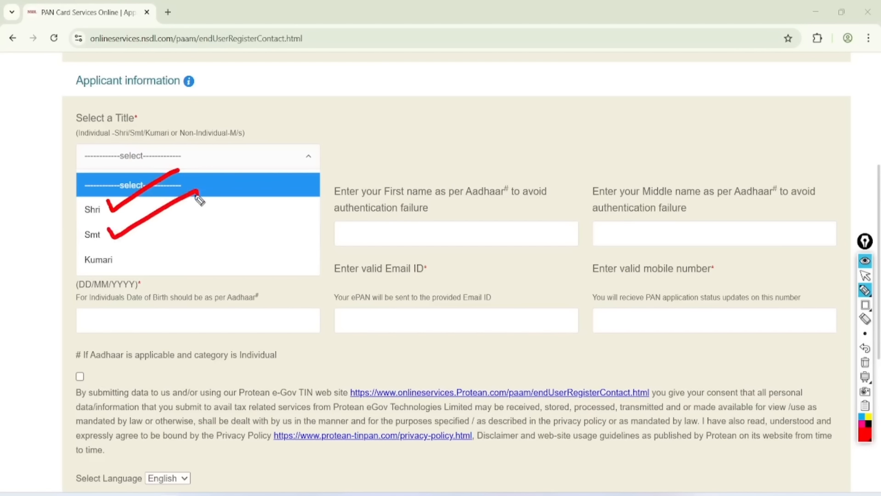
left_click_drag(116, 253, 187, 237)
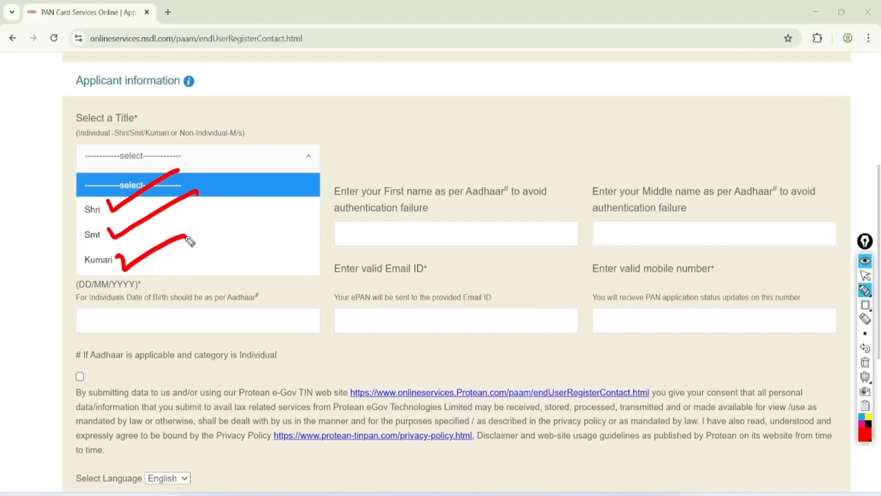
left_click(865, 276)
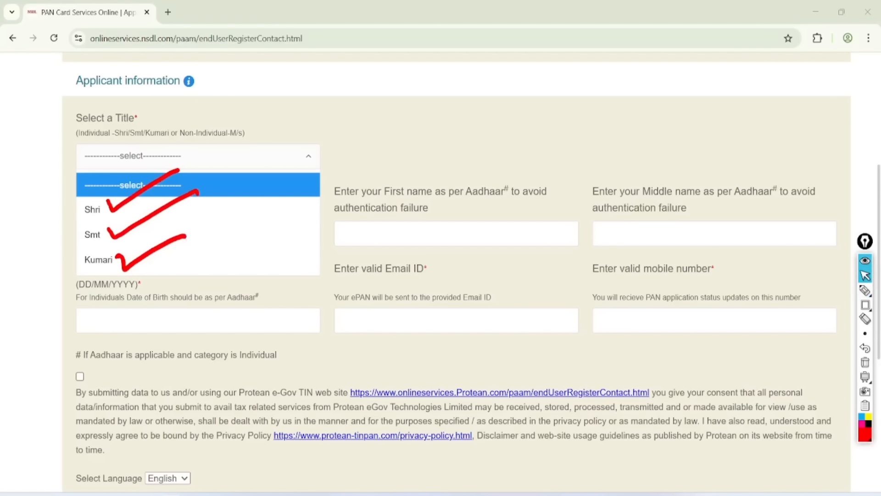
Step: Set the applicant title to Kumari and activate the last name field
left_click(98, 259)
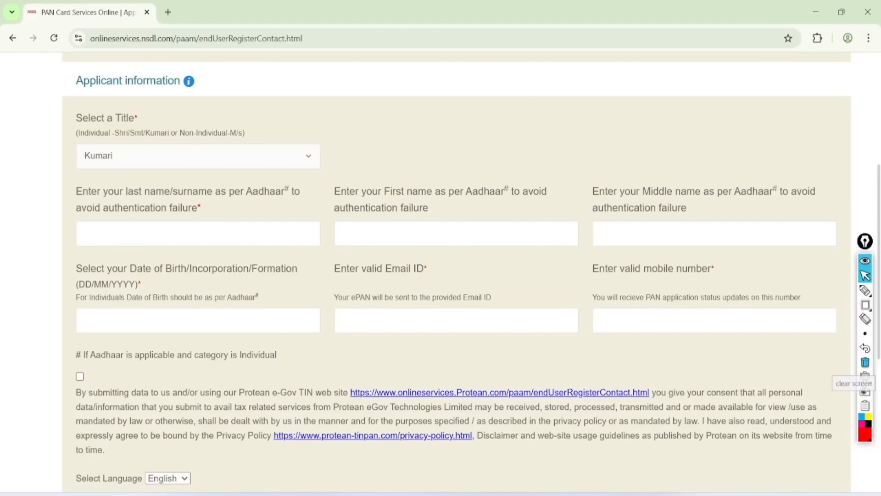
left_click(110, 233)
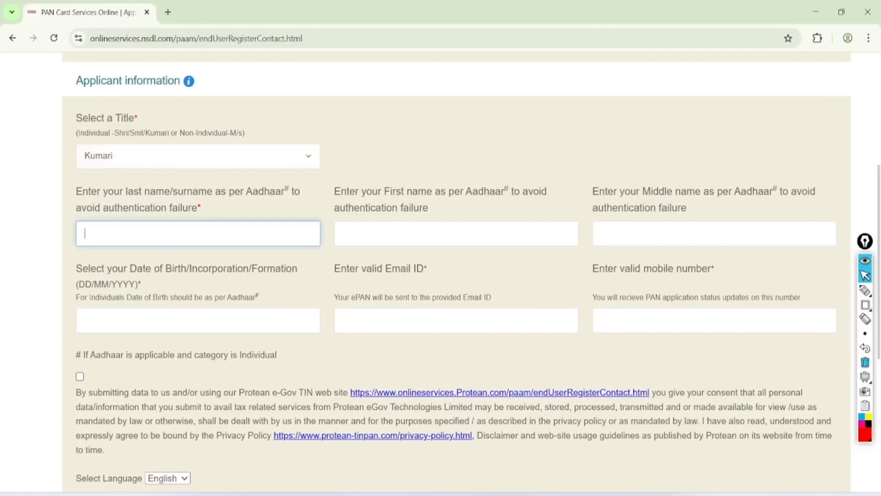
Step: Circle last, First, Middle and Aadhaar in the name labels with the red pen and tick all three name fields
left_click(865, 290)
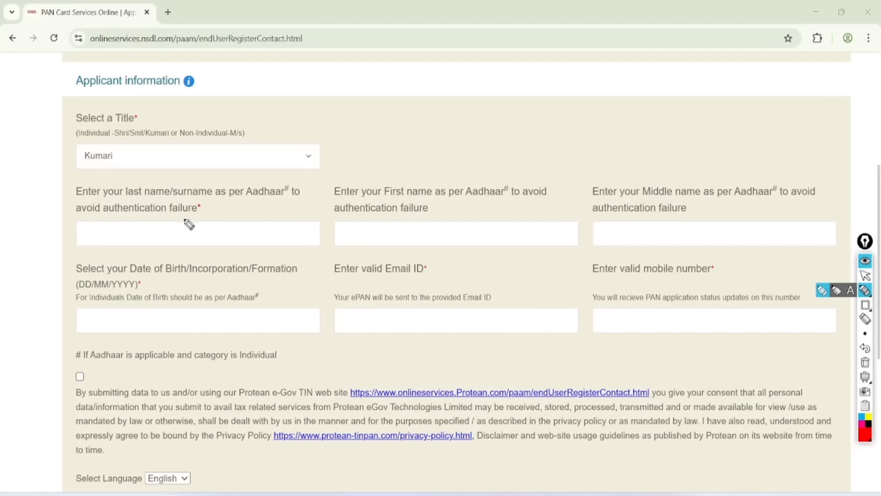
left_click_drag(138, 168, 152, 175)
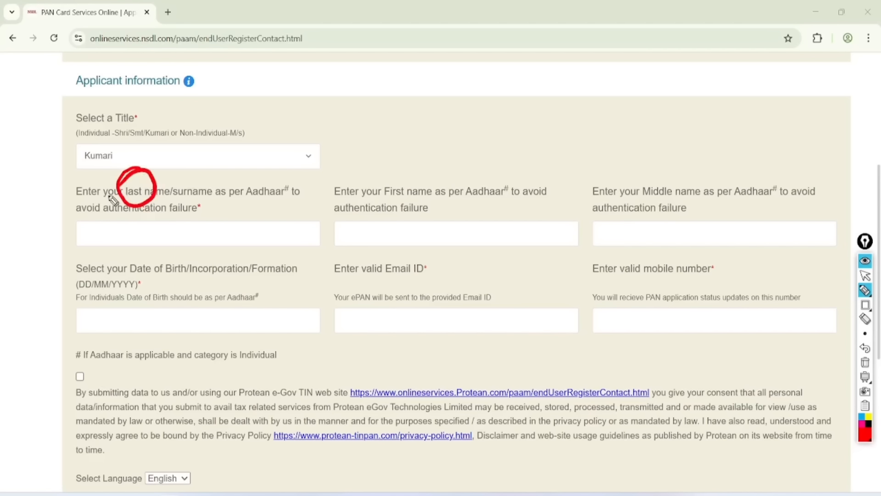
mouse_move(406, 166)
left_mouse_down()
mouse_move(395, 210)
mouse_move(403, 173)
left_mouse_up()
left_click_drag(384, 236, 438, 227)
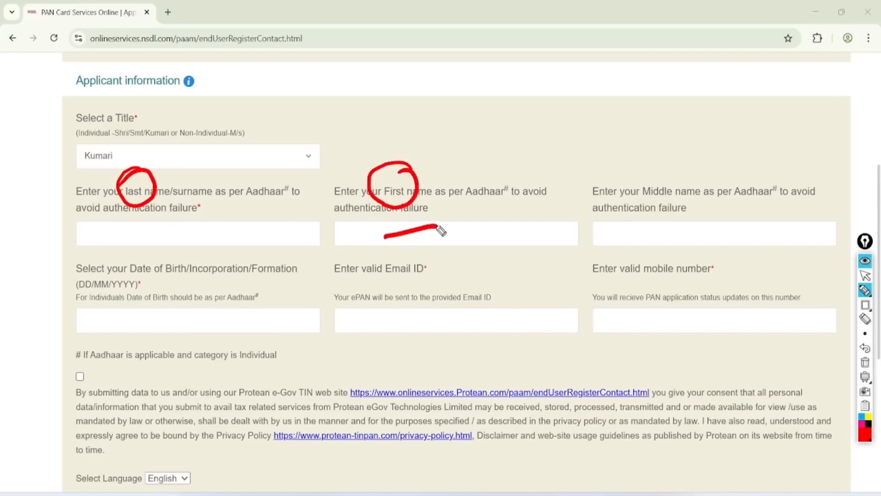
mouse_move(138, 228)
left_mouse_down()
mouse_move(155, 246)
mouse_move(213, 200)
left_mouse_up()
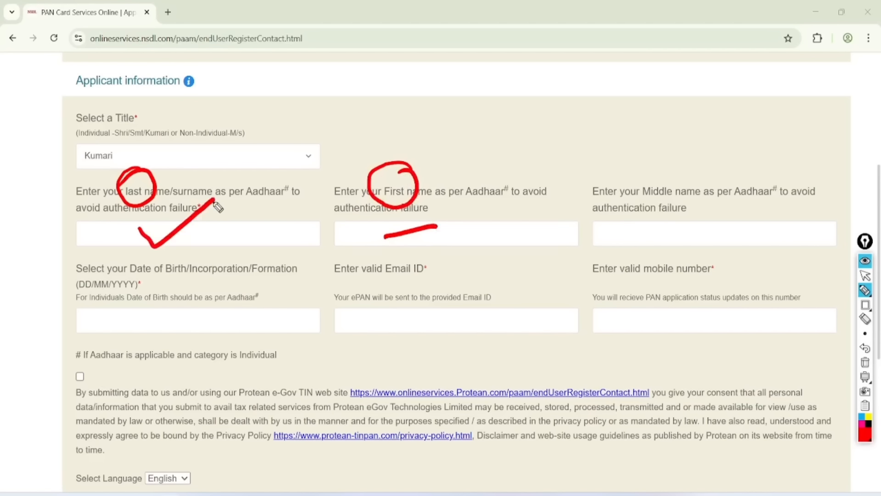
left_click_drag(423, 233, 501, 210)
mouse_move(677, 184)
left_mouse_down()
mouse_move(660, 208)
mouse_move(655, 171)
left_mouse_up()
mouse_move(657, 230)
left_mouse_down()
mouse_move(664, 244)
mouse_move(716, 227)
mouse_move(732, 213)
left_mouse_up()
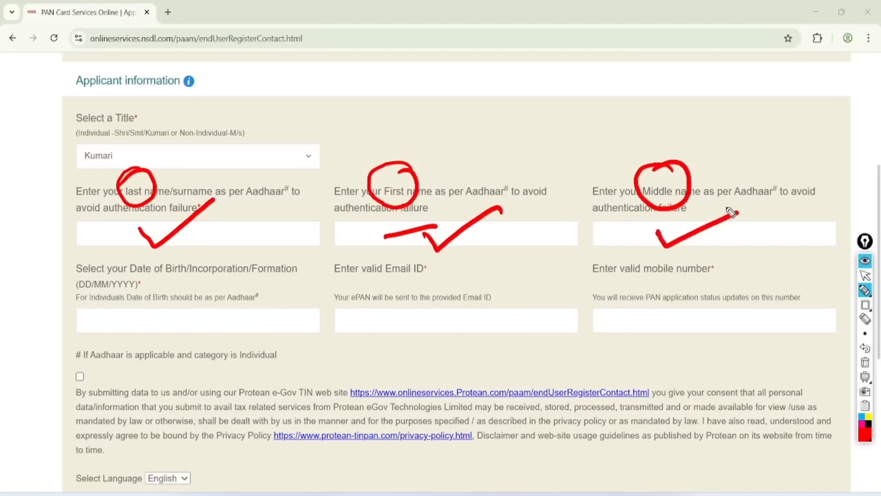
mouse_move(298, 177)
left_mouse_down()
mouse_move(289, 219)
mouse_move(278, 221)
mouse_move(273, 166)
left_mouse_up()
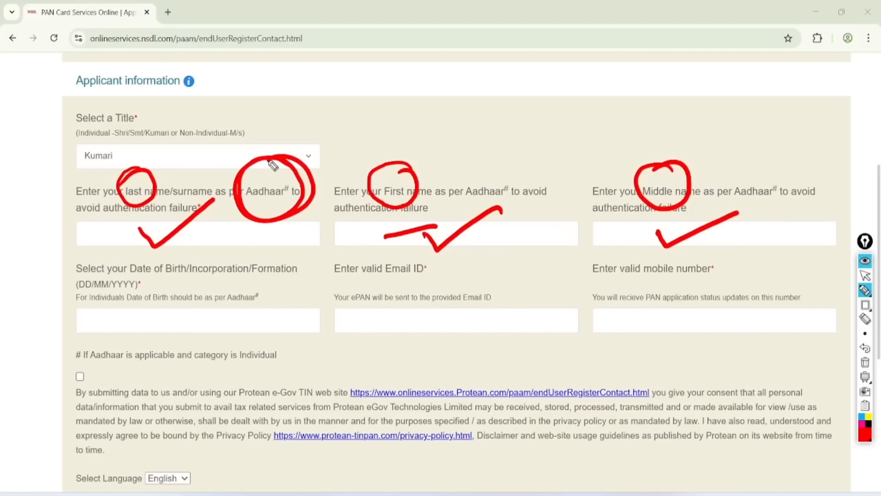
Step: Mark the date of birth, email, mobile number and consent fields with red ticks, circling ePAN and underlining the mobile number label and status note
mouse_move(174, 316)
left_mouse_down()
mouse_move(181, 323)
mouse_move(268, 271)
left_mouse_up()
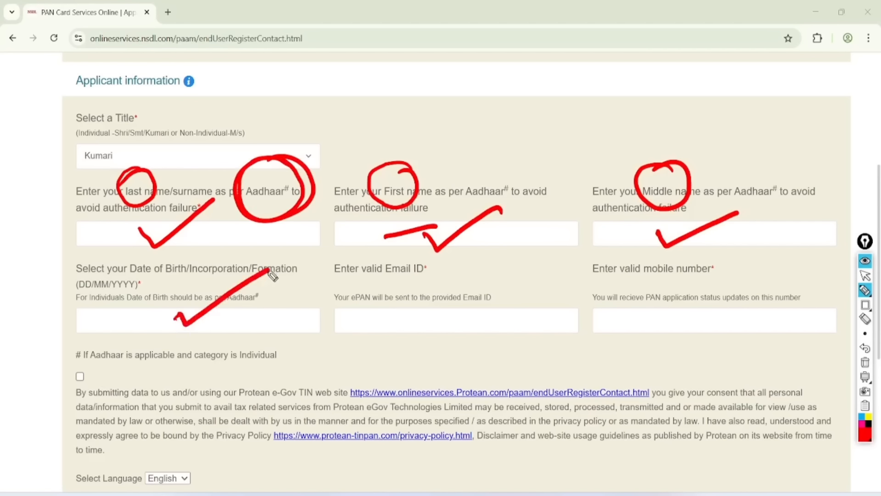
mouse_move(389, 315)
left_mouse_down()
mouse_move(399, 321)
mouse_move(487, 274)
left_mouse_up()
mouse_move(381, 293)
left_mouse_down()
mouse_move(368, 282)
mouse_move(378, 299)
mouse_move(369, 312)
left_mouse_up()
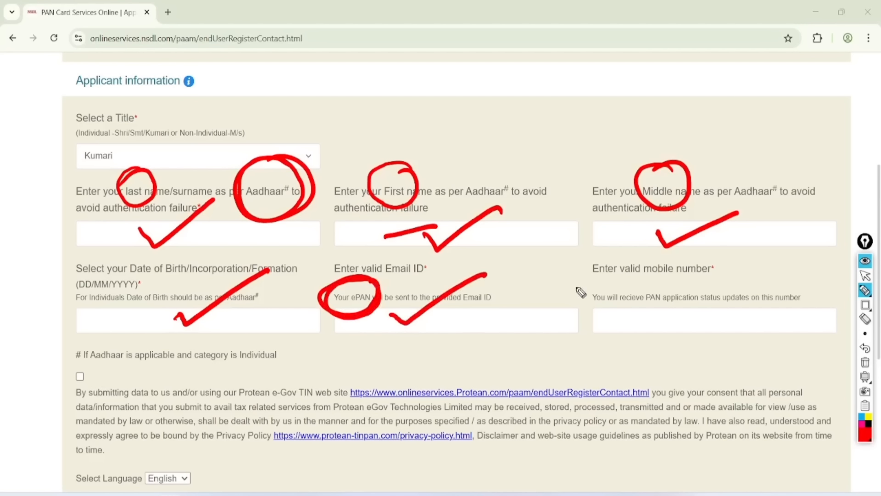
left_click_drag(575, 286, 734, 271)
left_click_drag(642, 348, 709, 320)
left_click_drag(641, 306, 758, 300)
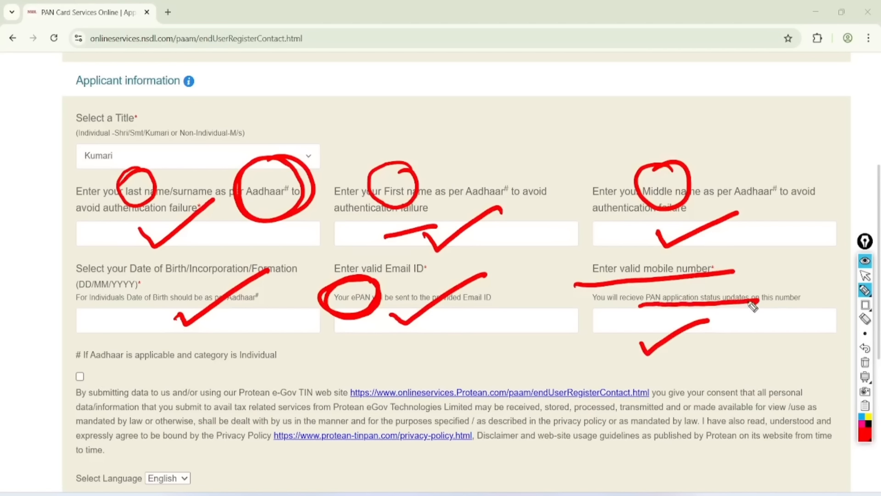
mouse_move(75, 373)
left_mouse_down()
mouse_move(89, 386)
mouse_move(141, 340)
left_mouse_up()
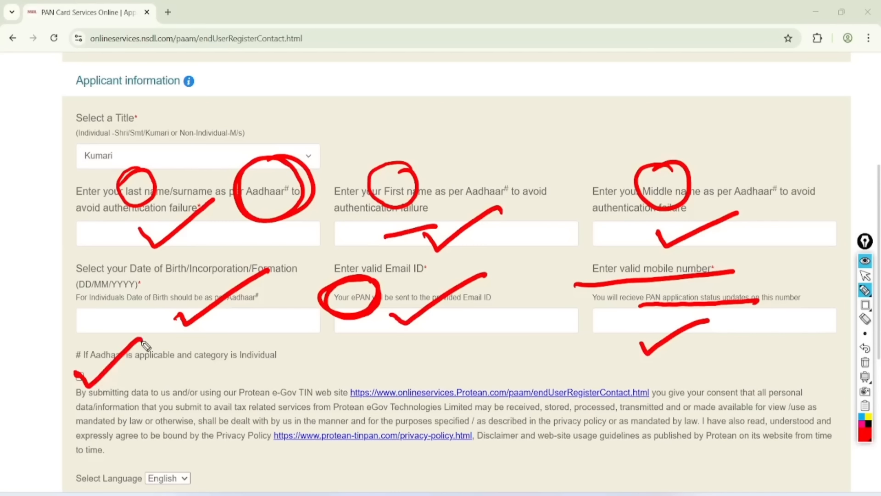
Step: Clear the pen marks and accept the data consent declaration below the applicant details
left_click(865, 275)
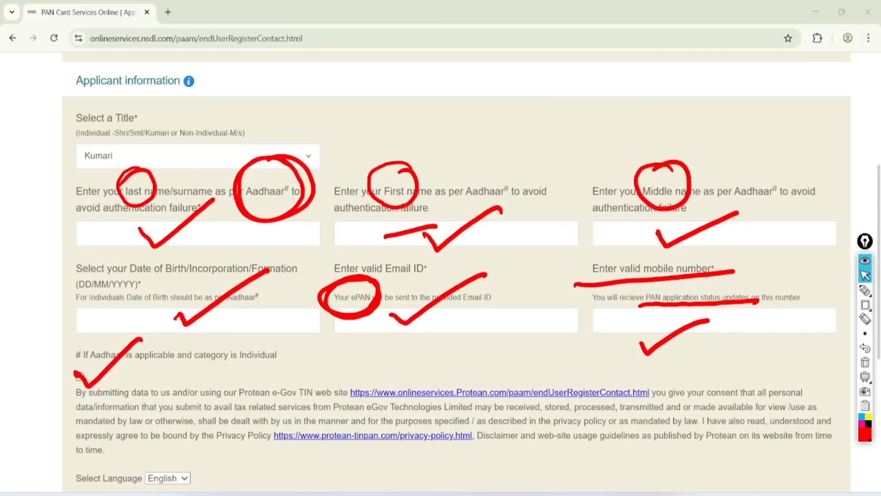
left_click(865, 363)
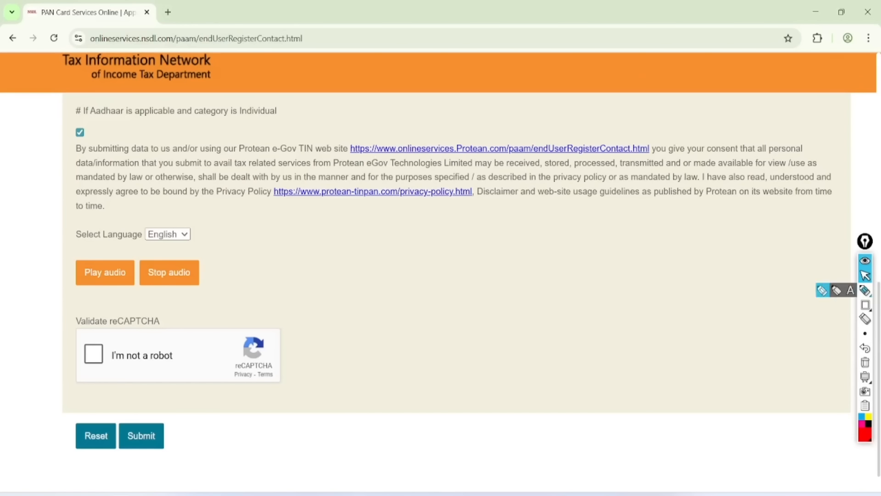
Step: Circle the consent checkbox and the I'm not a robot checkbox with the red pen
left_click(865, 290)
mouse_move(94, 96)
left_mouse_down()
mouse_move(65, 110)
mouse_move(114, 97)
mouse_move(61, 147)
left_mouse_up()
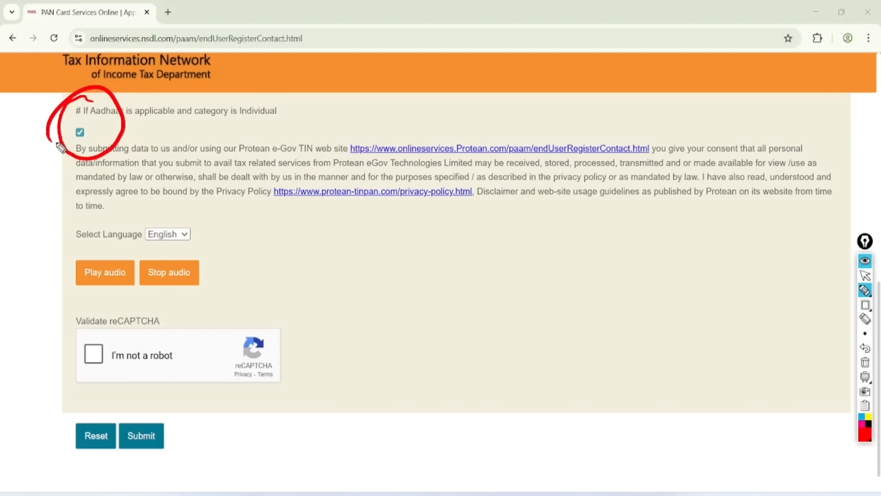
mouse_move(106, 317)
left_mouse_down()
mouse_move(129, 390)
mouse_move(74, 353)
left_mouse_up()
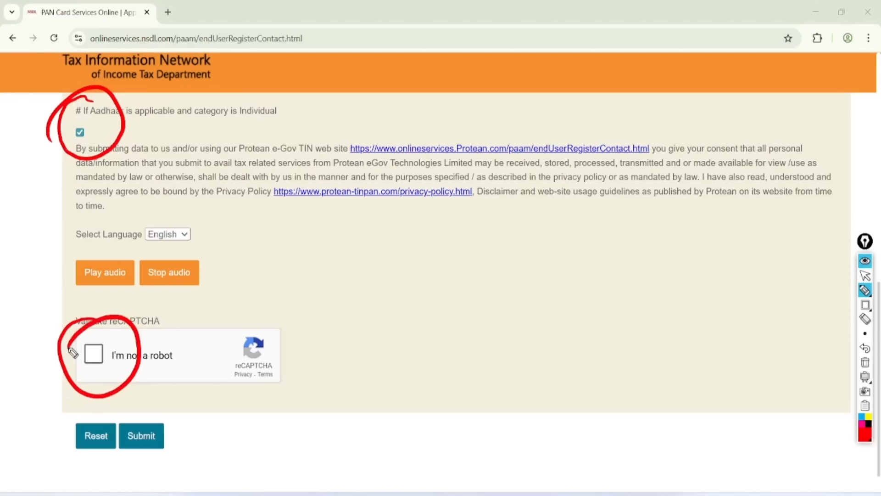
Step: Clear the pen marks, then complete the reCAPTCHA check and submit the applicant information form
key("ctrl+shift+2")
left_click(865, 362)
left_click(94, 354)
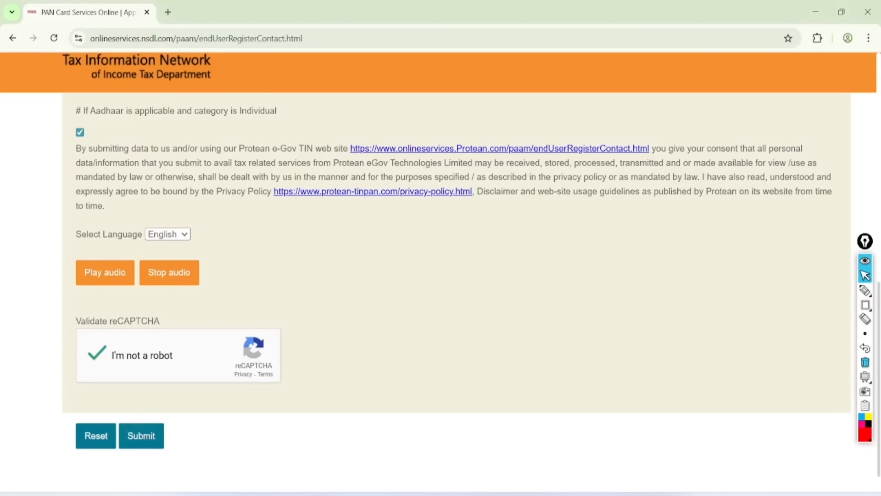
left_click(141, 435)
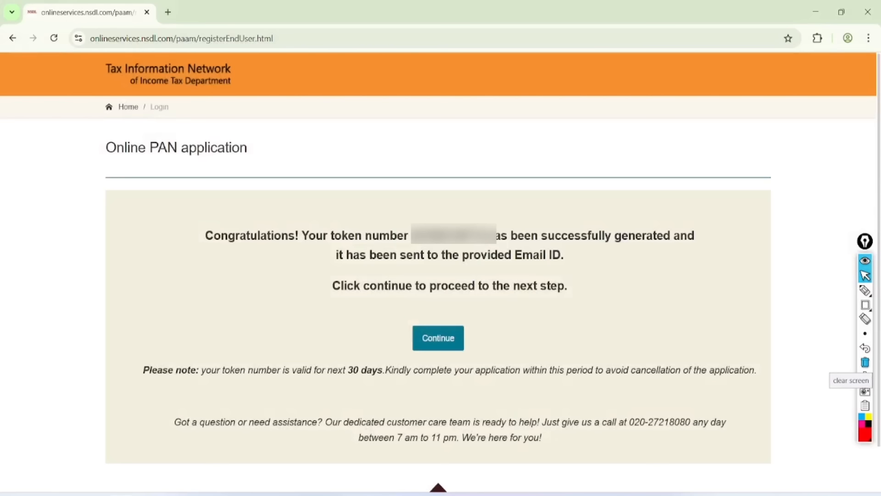
Step: Circle Congratulations in red, underline and box the token number in the message, and draw a tick above it
scroll(638, 420, "up", 2)
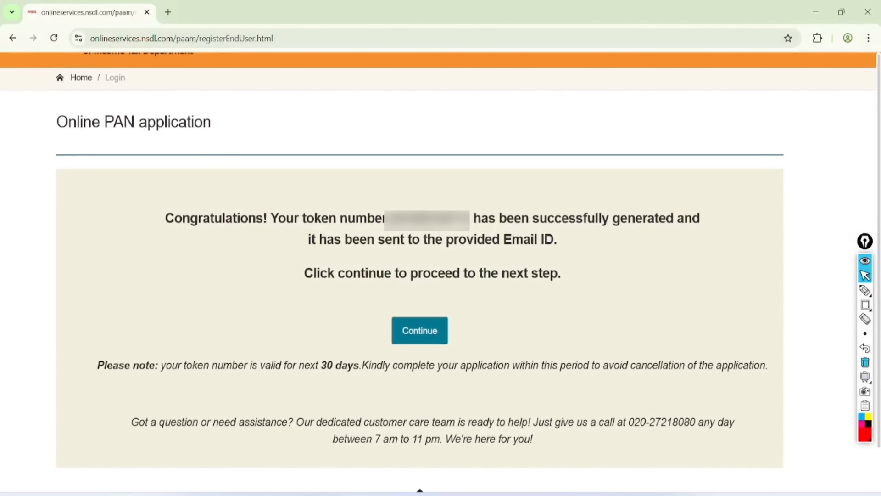
left_click(865, 290)
mouse_move(260, 166)
left_mouse_down()
mouse_move(159, 242)
mouse_move(224, 192)
left_mouse_up()
mouse_move(280, 234)
left_mouse_down()
mouse_move(450, 230)
mouse_move(482, 199)
mouse_move(388, 204)
mouse_move(401, 235)
left_mouse_up()
mouse_move(420, 163)
left_mouse_down()
mouse_move(425, 170)
mouse_move(523, 136)
left_mouse_up()
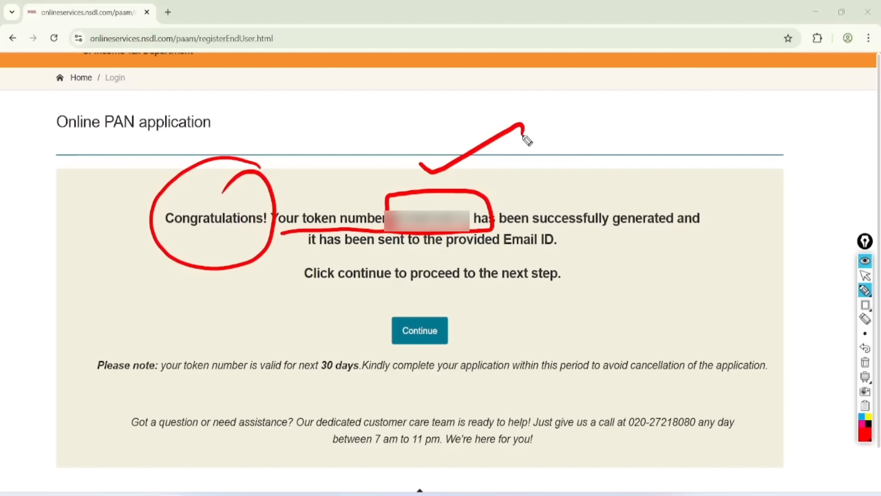
Step: Circle the 30 days validity in red and underline the note about completing the application within this period
mouse_move(356, 342)
left_mouse_down()
mouse_move(324, 401)
mouse_move(299, 349)
mouse_move(359, 325)
mouse_move(365, 397)
mouse_move(379, 324)
left_mouse_up()
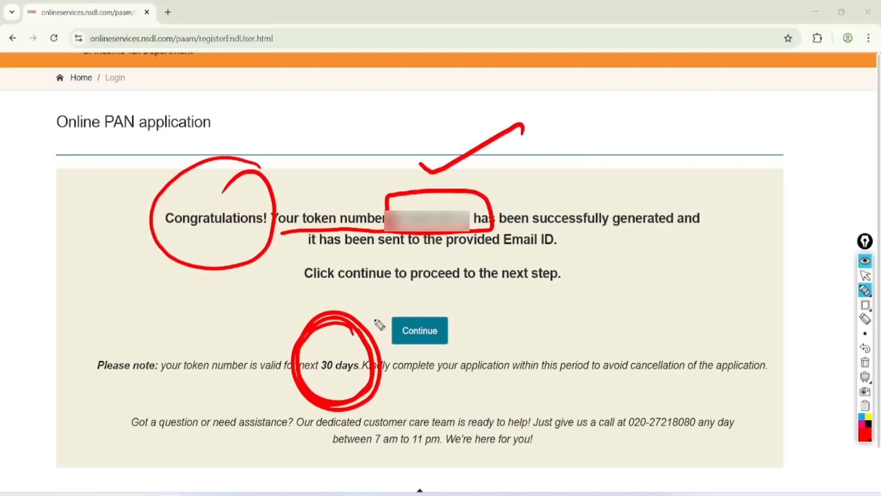
left_click_drag(448, 385, 750, 378)
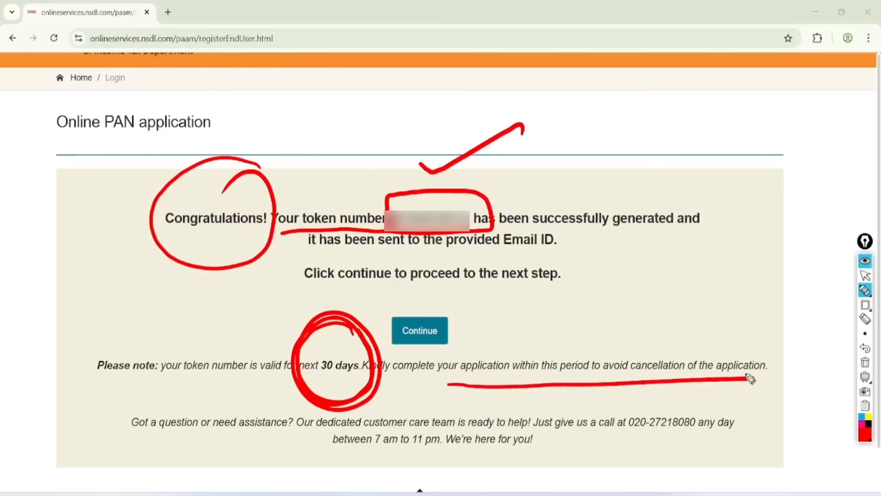
mouse_move(713, 406)
left_mouse_down()
mouse_move(613, 428)
mouse_move(680, 394)
mouse_move(645, 396)
left_mouse_up()
Step: Clear the pen marks and continue to the Personal Details stage of the online PAN application
key("ctrl+shift+1")
left_click(865, 362)
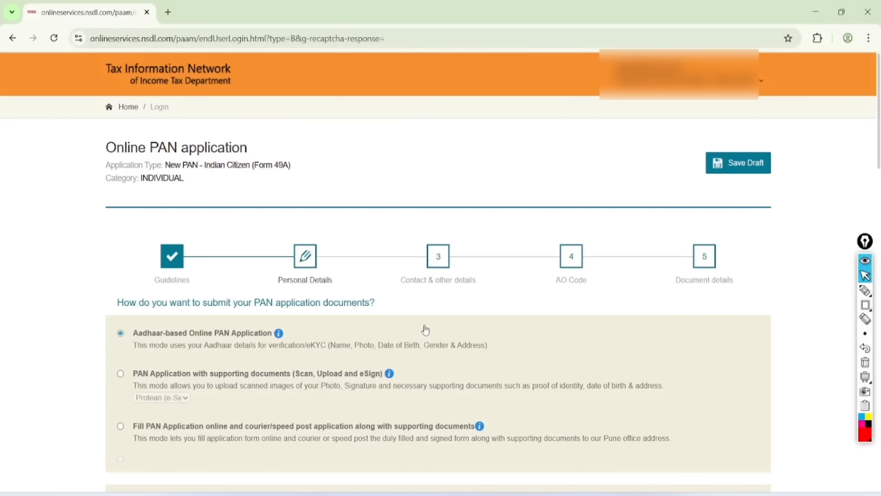
Step: Circle the Aadhaar-based Online PAN Application option in red and underline the option for PAN Application with supporting documents
scroll(423, 330, "down", 2)
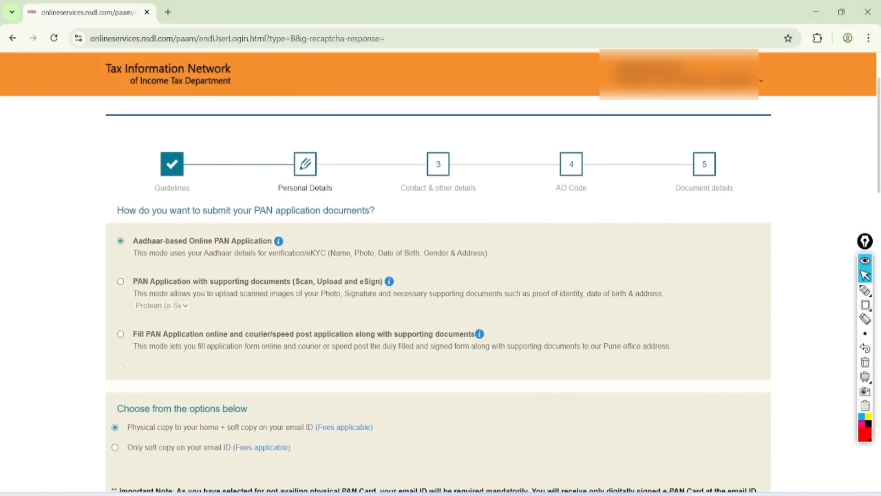
scroll(477, 324, "up", 1)
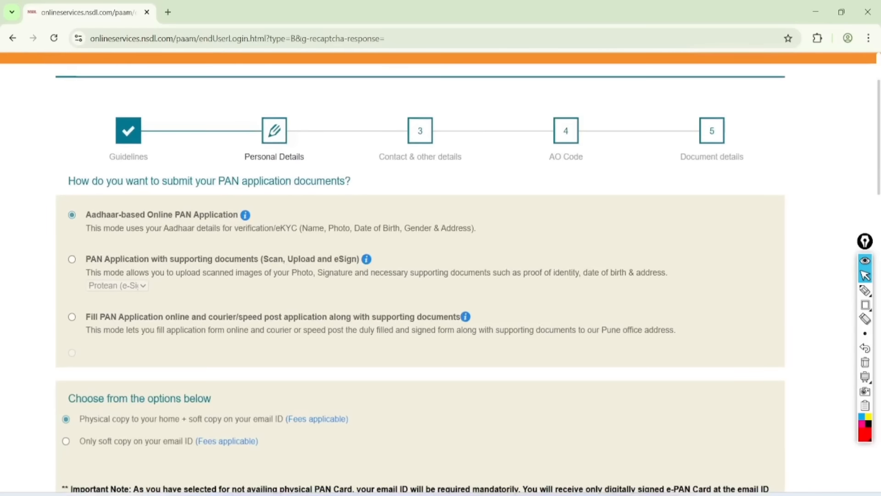
left_click(865, 290)
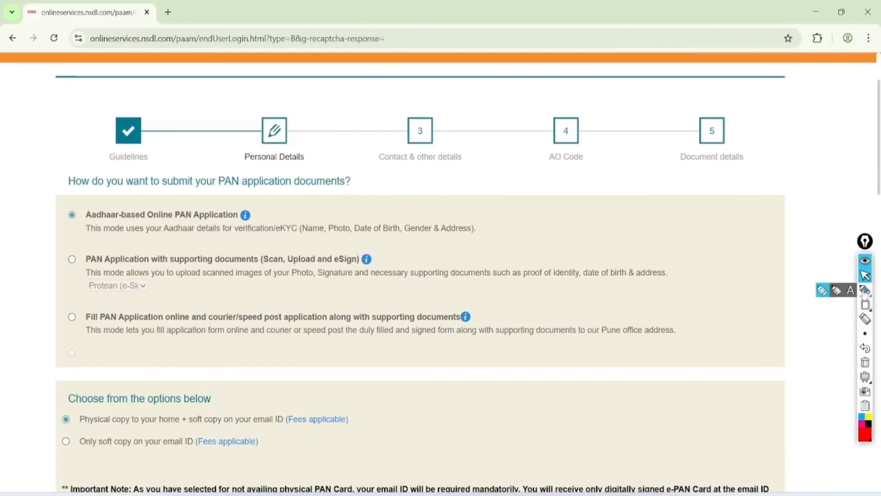
mouse_move(273, 186)
left_mouse_down()
mouse_move(220, 169)
mouse_move(51, 217)
mouse_move(234, 250)
mouse_move(272, 185)
mouse_move(210, 175)
left_mouse_up()
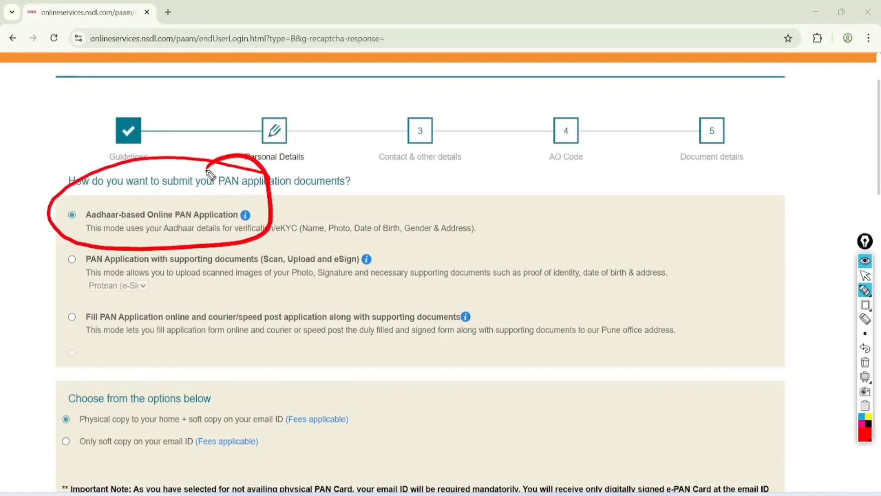
left_click_drag(85, 272, 270, 272)
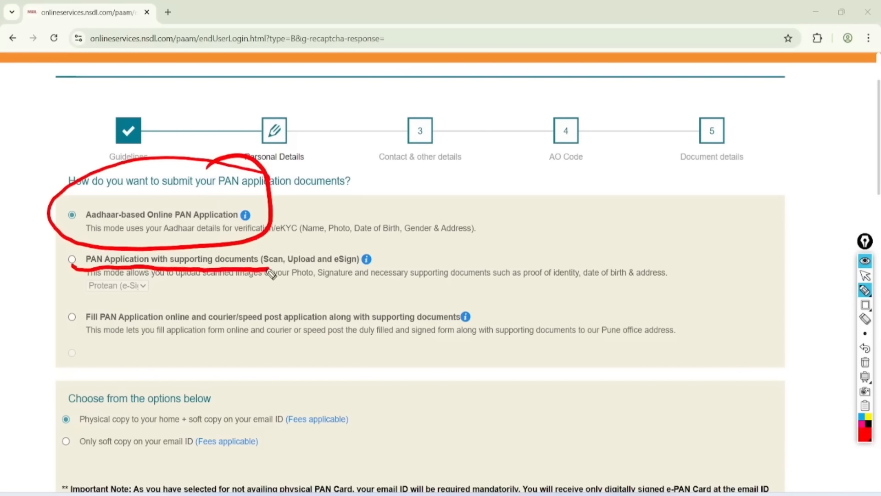
Step: Handwrite a red note linking an underlined photo to Aadhaar above the submission options, with an underlined signature scribble and two crosses beside it
mouse_move(329, 205)
left_mouse_down()
mouse_move(328, 213)
mouse_move(331, 190)
mouse_move(356, 195)
mouse_move(367, 174)
mouse_move(387, 167)
mouse_move(399, 176)
mouse_move(486, 121)
mouse_move(533, 107)
left_mouse_up()
mouse_move(446, 184)
left_mouse_down()
mouse_move(477, 156)
mouse_move(445, 210)
mouse_move(535, 175)
left_mouse_up()
mouse_move(591, 124)
left_mouse_down()
mouse_move(576, 158)
mouse_move(600, 159)
left_mouse_up()
left_click_drag(585, 147, 626, 139)
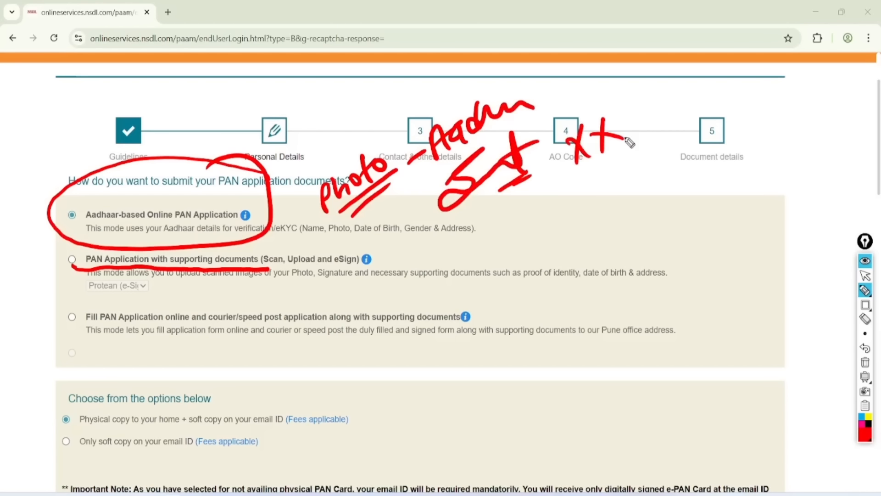
Step: Tick the supporting-documents option in red with a Photo Sign note, and circle courier/speed post with an underlined XX beside it
left_click_drag(23, 265, 84, 250)
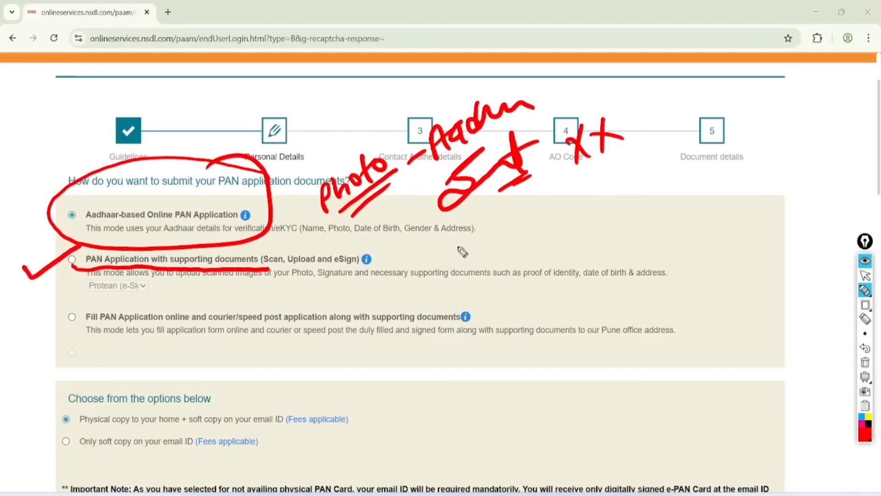
mouse_move(459, 248)
left_mouse_down()
mouse_move(499, 247)
mouse_move(507, 236)
mouse_move(507, 252)
mouse_move(555, 241)
mouse_move(557, 253)
left_mouse_up()
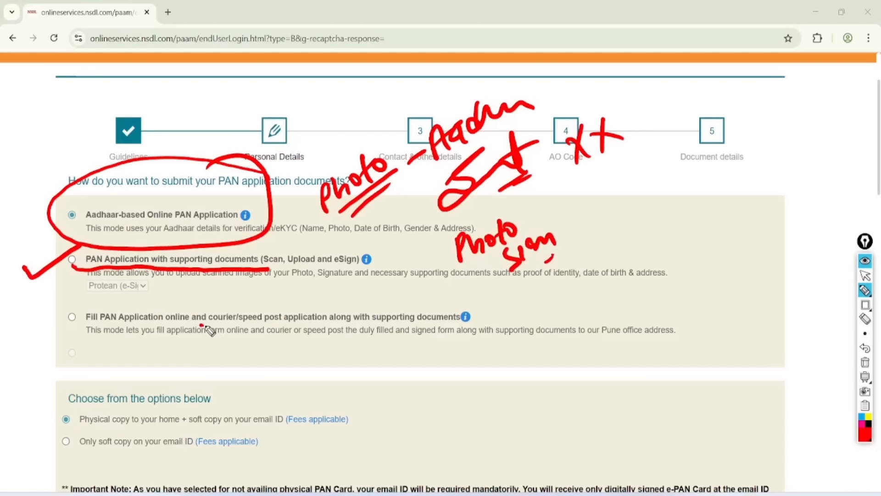
mouse_move(206, 327)
left_mouse_down()
mouse_move(285, 322)
mouse_move(222, 346)
mouse_move(226, 337)
left_mouse_up()
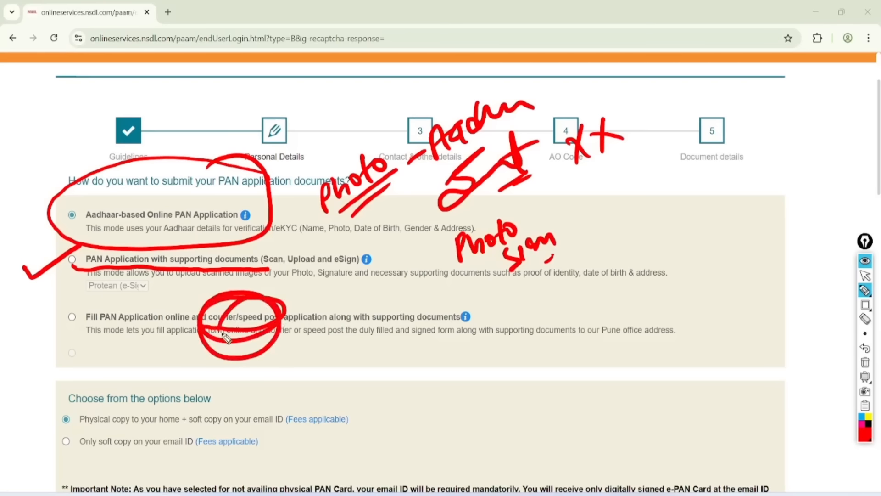
mouse_move(576, 294)
left_mouse_down()
mouse_move(546, 352)
mouse_move(580, 345)
mouse_move(592, 353)
mouse_move(564, 370)
mouse_move(625, 353)
left_mouse_up()
left_click_drag(557, 387, 609, 364)
Step: Clear the pen marks and choose PAN Application with supporting documents (Scan, Upload and eSign) as the submission mode
left_click(865, 275)
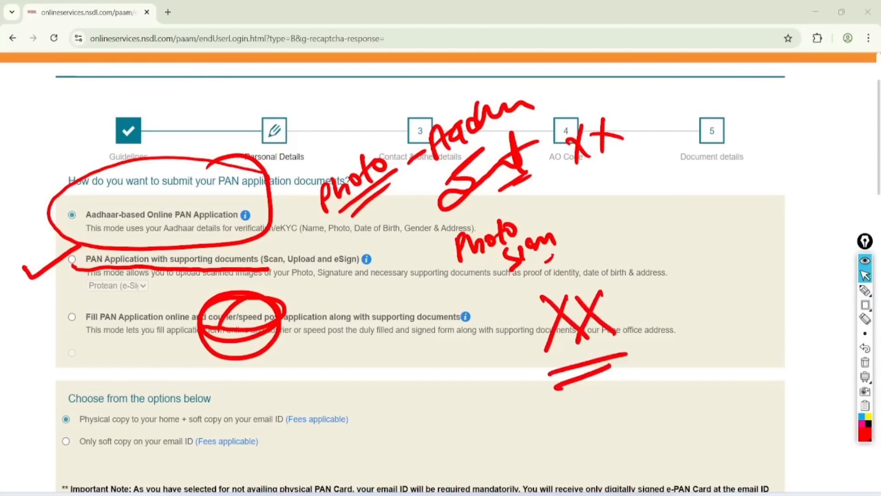
left_click(865, 362)
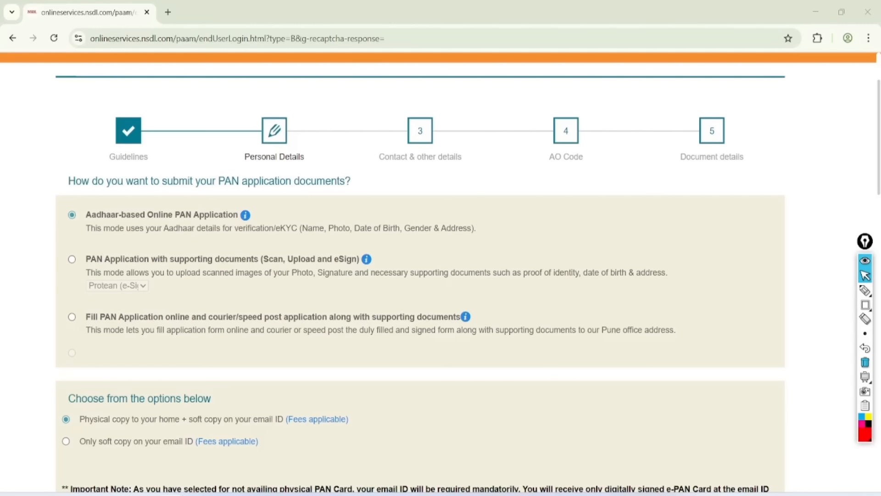
left_click(72, 259)
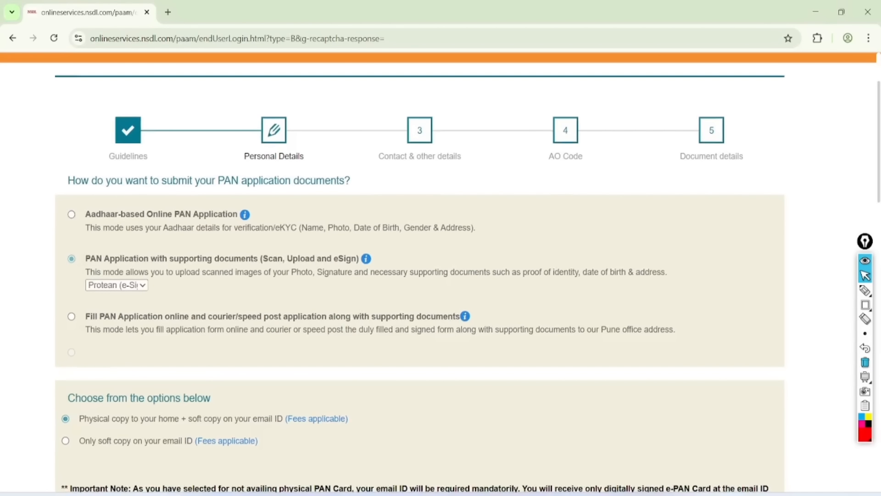
Step: Select the Protean eSign option for the scan-and-upload submission mode
left_click(123, 286)
left_click(133, 313)
Step: Circle around the Choose from the options below heading in red and underline the physical-plus-soft-copy and soft-copy-only options
scroll(420, 276, "down", 4)
scroll(420, 276, "down", 2)
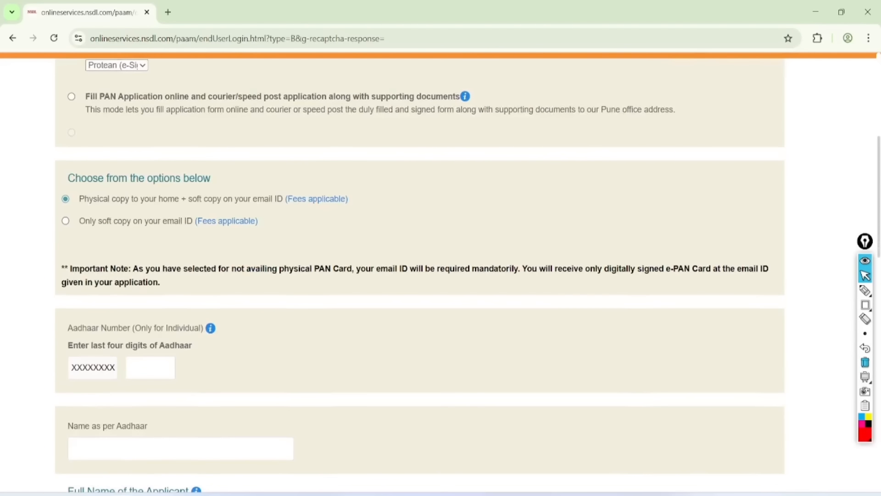
left_click(865, 290)
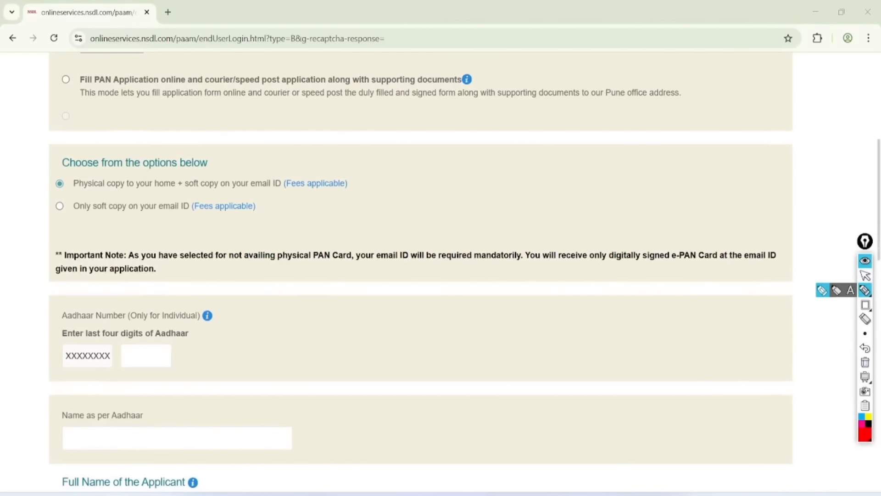
mouse_move(225, 138)
left_mouse_down()
mouse_move(148, 115)
mouse_move(96, 177)
mouse_move(222, 118)
mouse_move(202, 126)
left_mouse_up()
left_click_drag(68, 196, 280, 195)
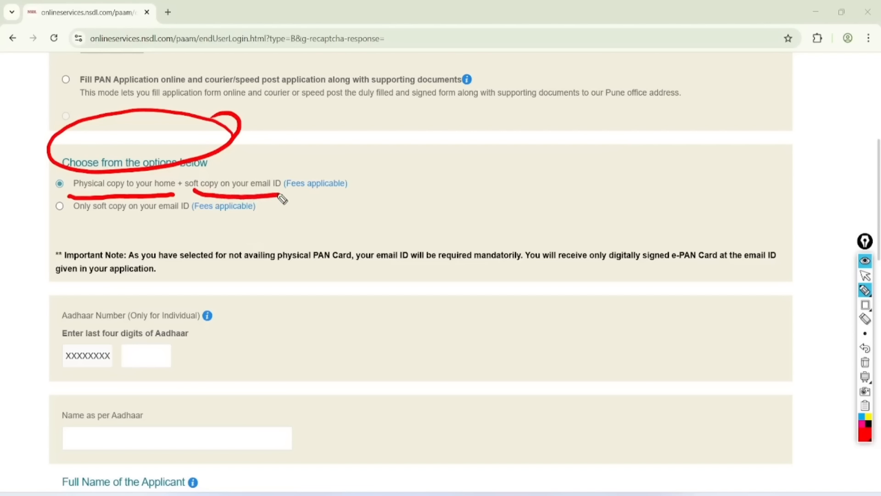
left_click_drag(64, 217, 206, 214)
left_click_drag(79, 236, 208, 215)
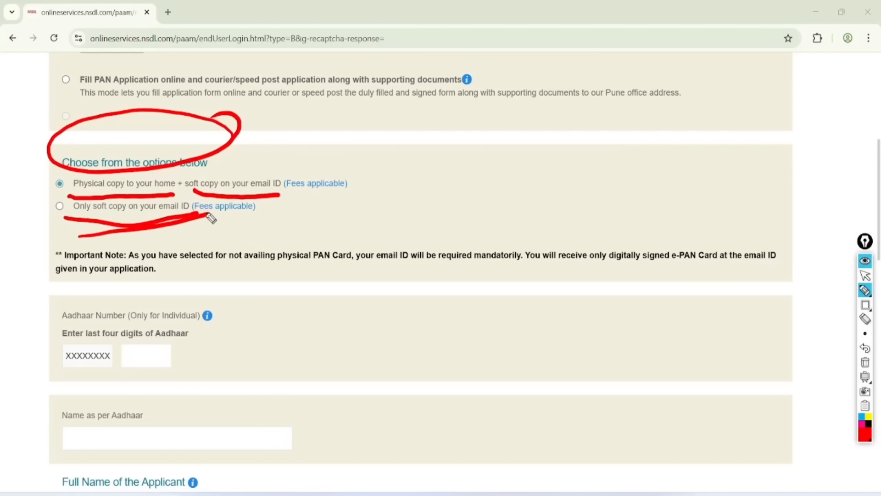
Step: Tick the physical copy option in red, handwrite a double-underlined Hard Copy note beside it, and clear the pen marks
mouse_move(17, 186)
left_mouse_down()
mouse_move(46, 188)
mouse_move(72, 169)
left_mouse_up()
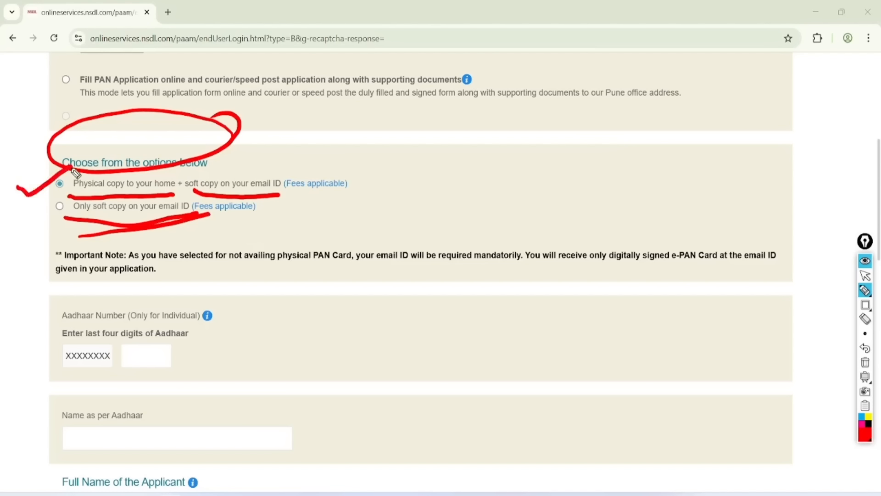
mouse_move(412, 170)
left_mouse_down()
mouse_move(421, 197)
mouse_move(448, 183)
left_mouse_up()
mouse_move(463, 138)
left_mouse_down()
mouse_move(472, 161)
mouse_move(523, 133)
mouse_move(542, 144)
left_mouse_up()
left_click_drag(475, 186, 554, 149)
left_click(865, 276)
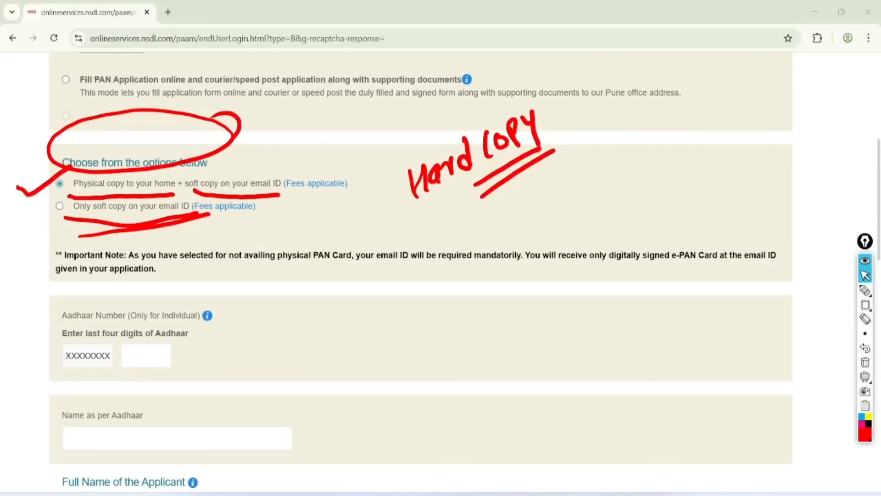
left_click(865, 362)
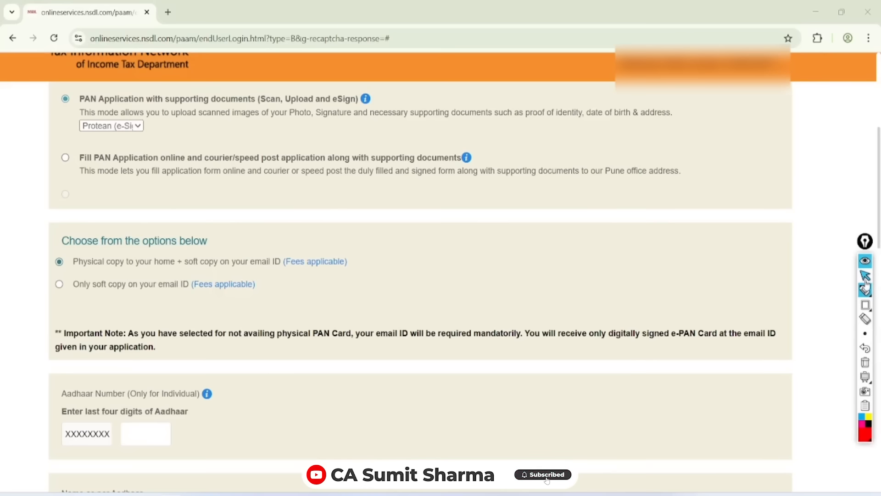
Step: Handwrite 107 and 66 in red beside the copy options, underline them, tick the physical copy option, and clear the marks
left_click(865, 289)
left_click_drag(364, 237, 371, 258)
mouse_move(379, 237)
left_mouse_down()
mouse_move(386, 245)
mouse_move(380, 238)
left_mouse_up()
mouse_move(391, 235)
left_mouse_down()
mouse_move(397, 227)
mouse_move(408, 245)
mouse_move(383, 289)
left_mouse_up()
left_click_drag(403, 260, 395, 279)
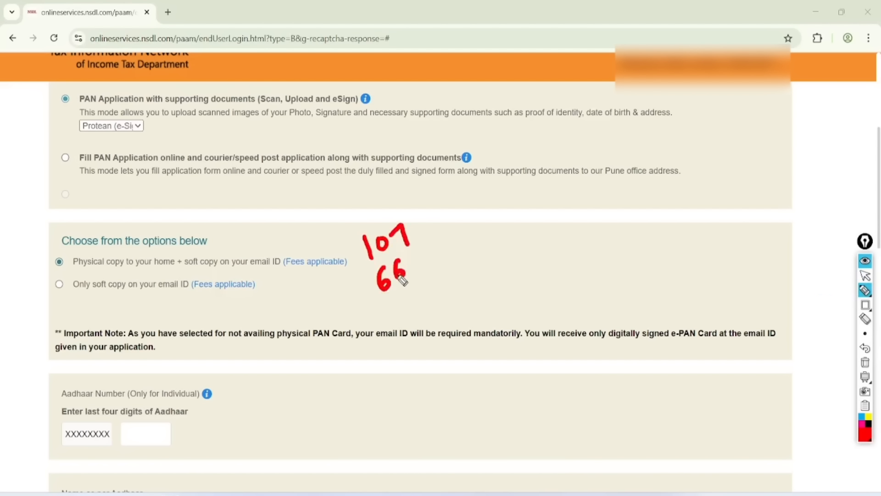
mouse_move(384, 309)
left_mouse_down()
mouse_move(422, 277)
mouse_move(436, 286)
left_mouse_up()
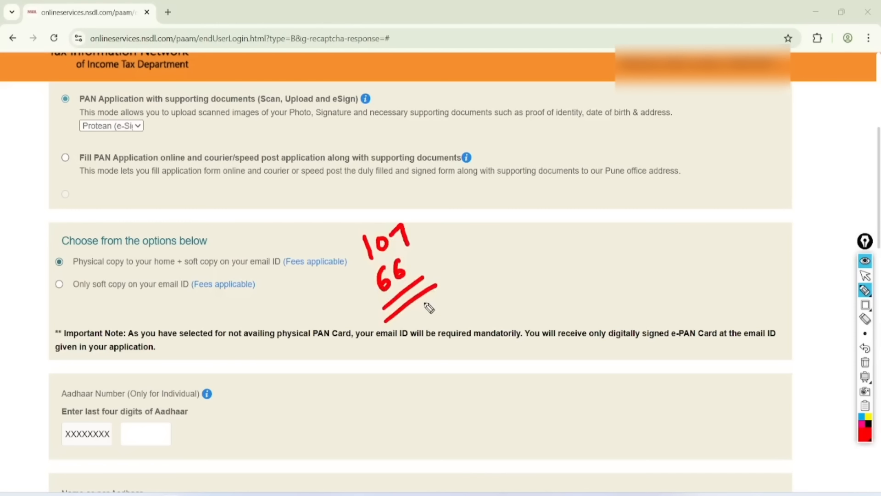
left_click_drag(33, 262, 121, 228)
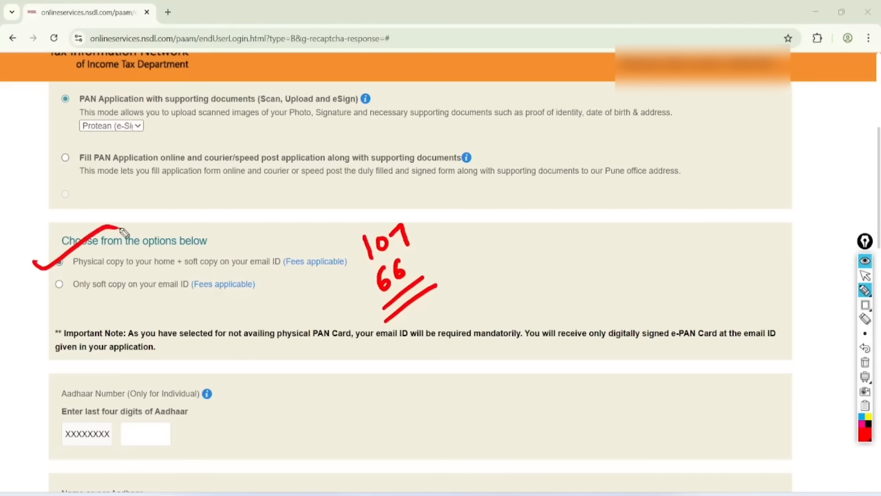
key("ctrl+shift+2")
left_click(865, 363)
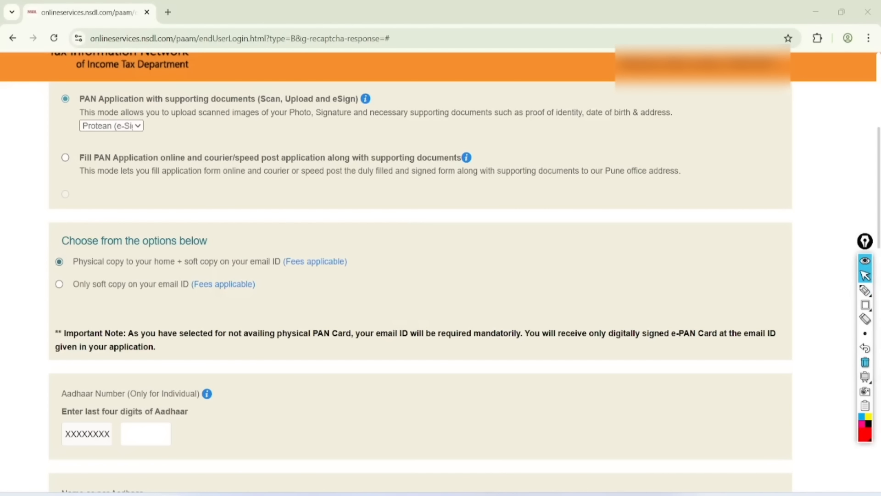
Step: Circle the last-four-digits Aadhaar field and the masked digits in red, and tick the Name as per Aadhaar field
scroll(421, 275, "down", 5)
scroll(420, 275, "down", 1)
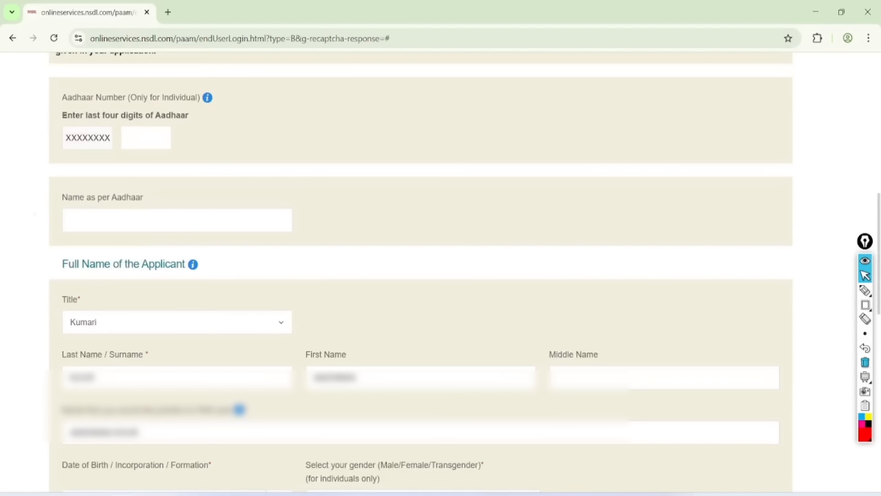
left_click(865, 290)
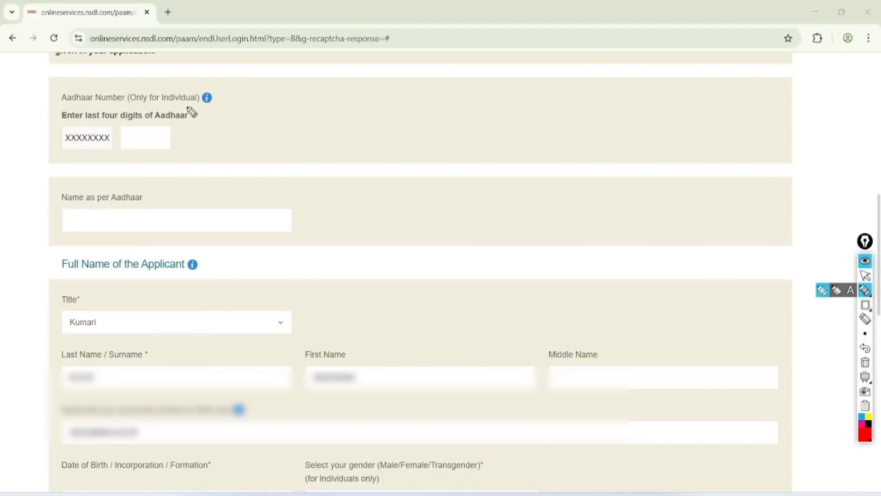
mouse_move(189, 110)
left_mouse_down()
mouse_move(140, 105)
mouse_move(167, 161)
mouse_move(127, 124)
mouse_move(169, 111)
left_mouse_up()
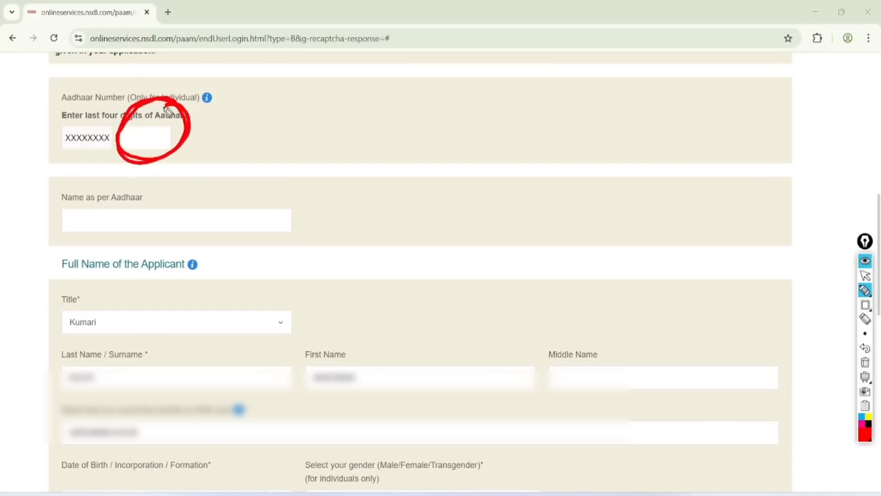
mouse_move(97, 102)
left_mouse_down()
mouse_move(115, 138)
mouse_move(87, 110)
left_mouse_up()
mouse_move(133, 209)
left_mouse_down()
mouse_move(139, 223)
mouse_move(246, 171)
left_mouse_up()
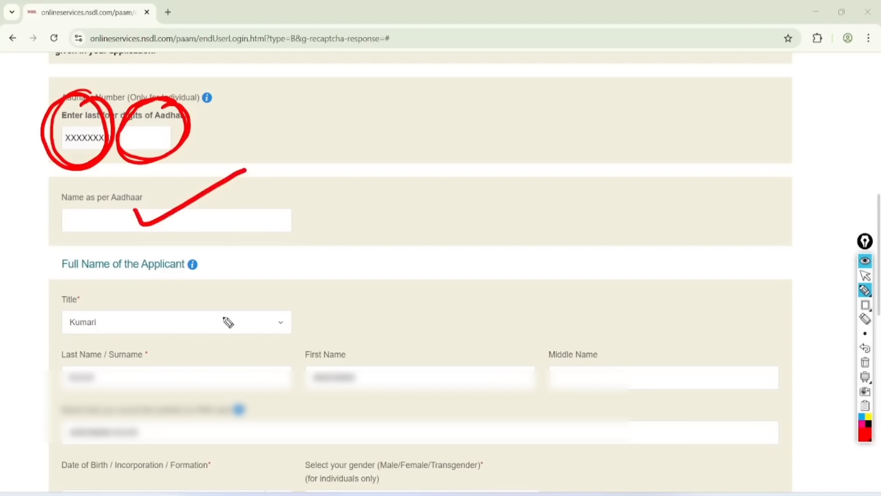
Step: Tick the applicant's title, surname, first name and middle name fields, mark the printed-name field in red, and clear the marks
mouse_move(209, 318)
left_mouse_down()
mouse_move(226, 328)
mouse_move(331, 263)
left_mouse_up()
mouse_move(204, 374)
left_mouse_down()
mouse_move(216, 385)
mouse_move(274, 344)
left_mouse_up()
mouse_move(375, 356)
left_mouse_down()
mouse_move(389, 367)
mouse_move(444, 333)
left_mouse_up()
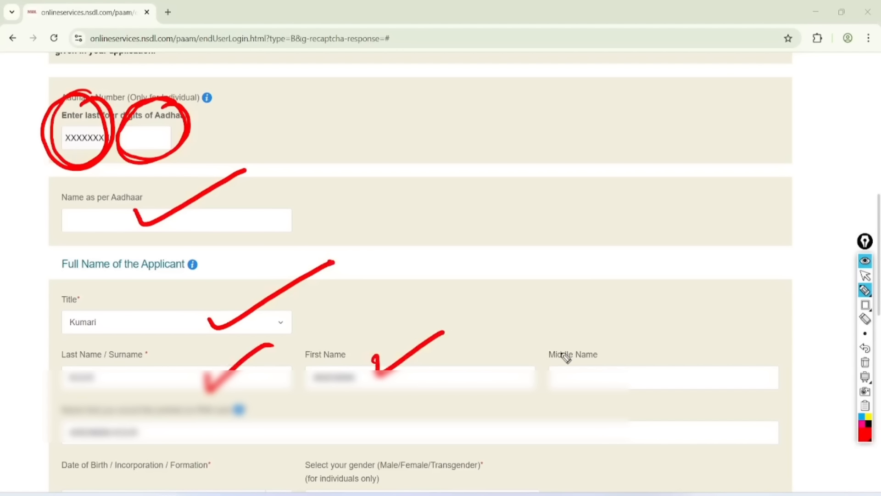
left_click_drag(559, 347, 629, 318)
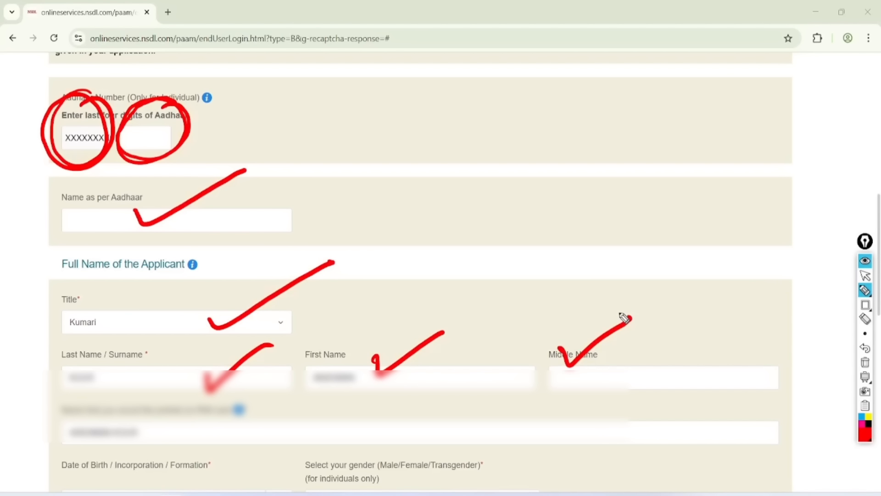
mouse_move(154, 404)
left_mouse_down()
mouse_move(73, 455)
mouse_move(58, 399)
mouse_move(172, 424)
mouse_move(136, 399)
left_mouse_up()
left_click(865, 363)
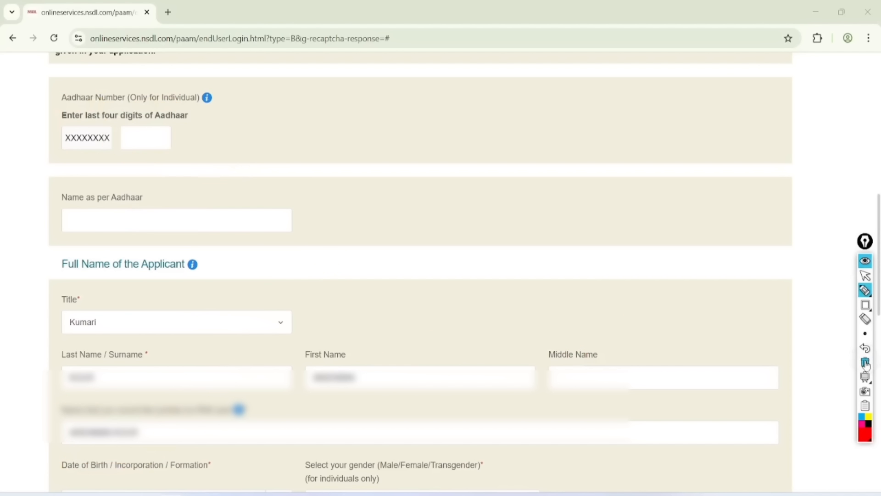
left_click_drag(49, 403, 45, 131)
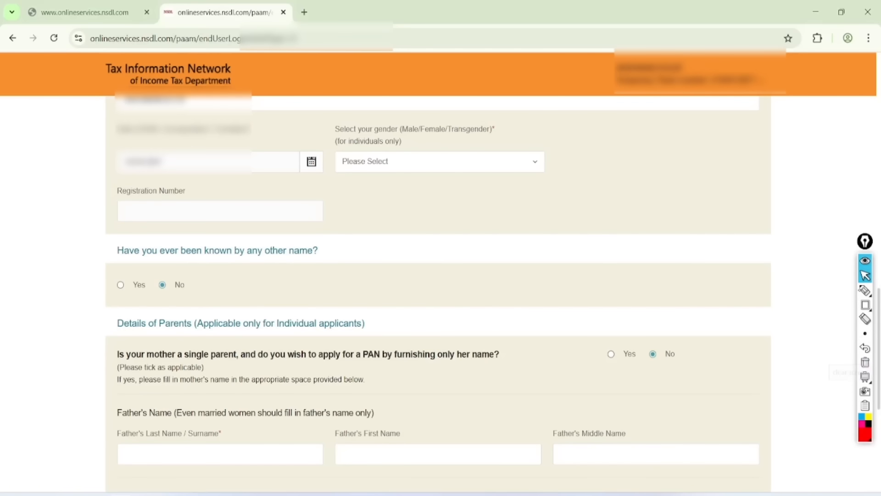
Step: Circle the date of birth field in red and tick the gender field
left_click(865, 290)
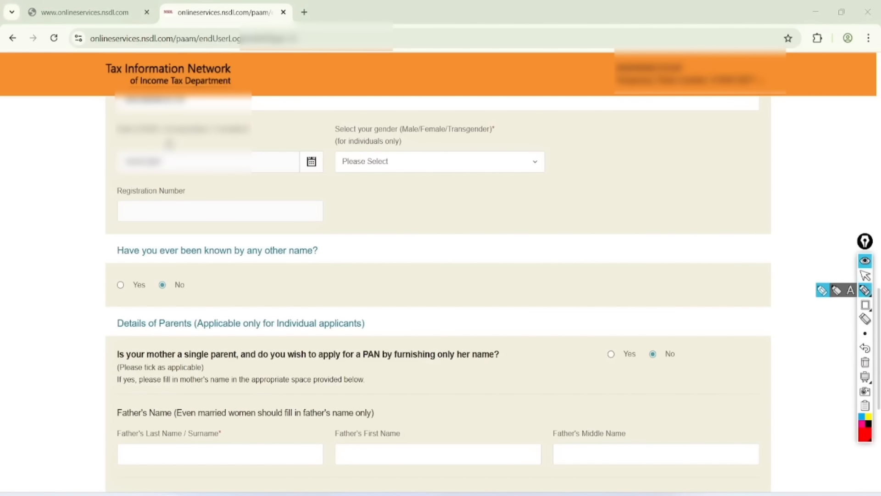
mouse_move(177, 129)
left_mouse_down()
mouse_move(106, 141)
mouse_move(202, 154)
mouse_move(103, 181)
mouse_move(122, 138)
mouse_move(119, 163)
left_mouse_up()
left_click_drag(433, 155, 521, 125)
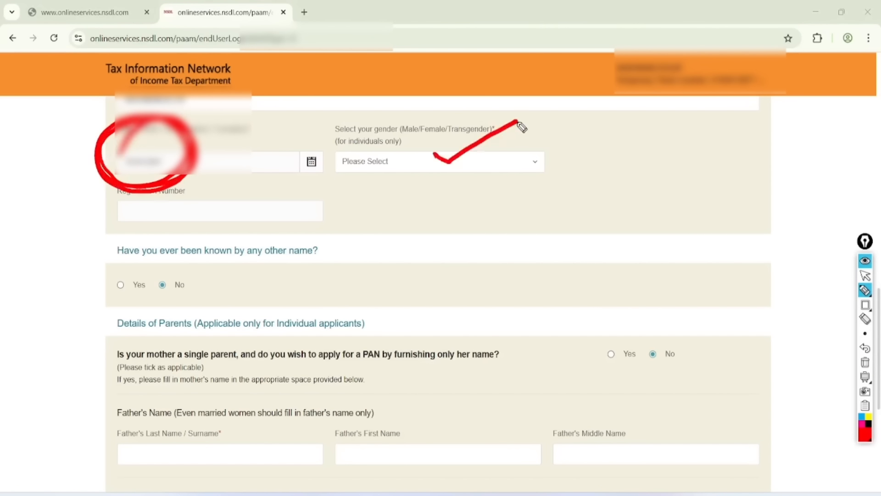
Step: Clear the pen marks and set the applicant's gender to Female
left_click(866, 276)
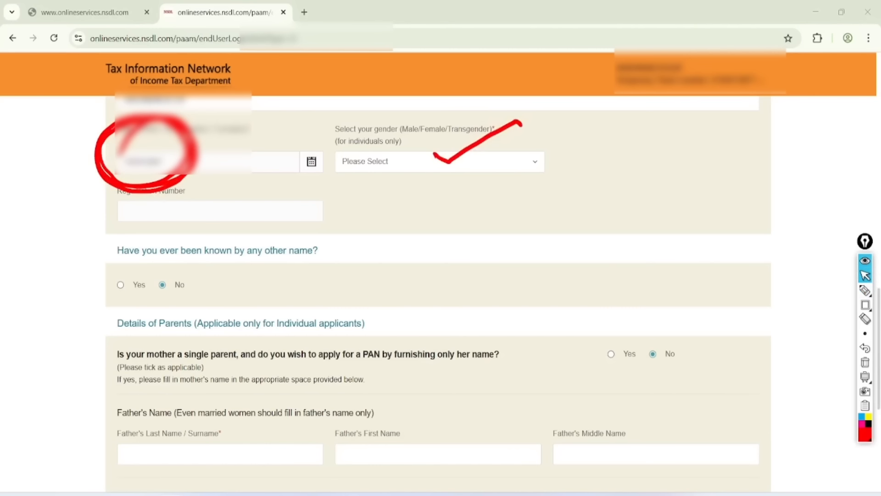
left_click(865, 362)
left_click(440, 162)
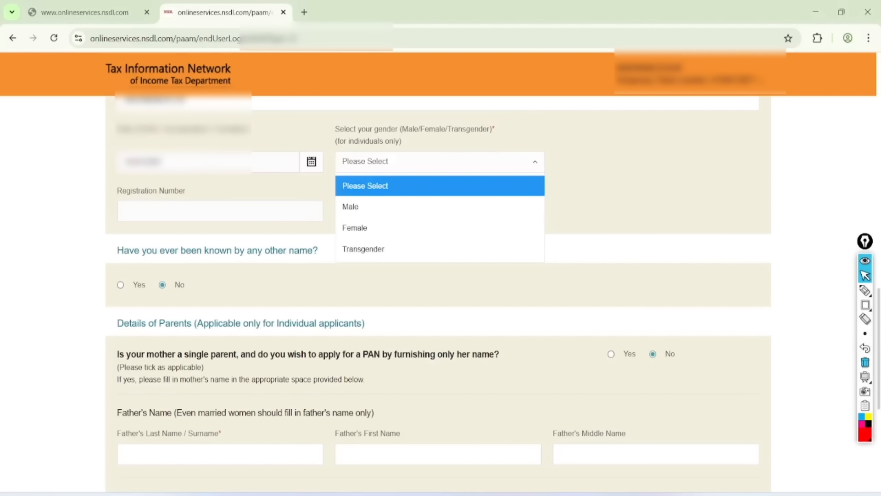
left_click(354, 228)
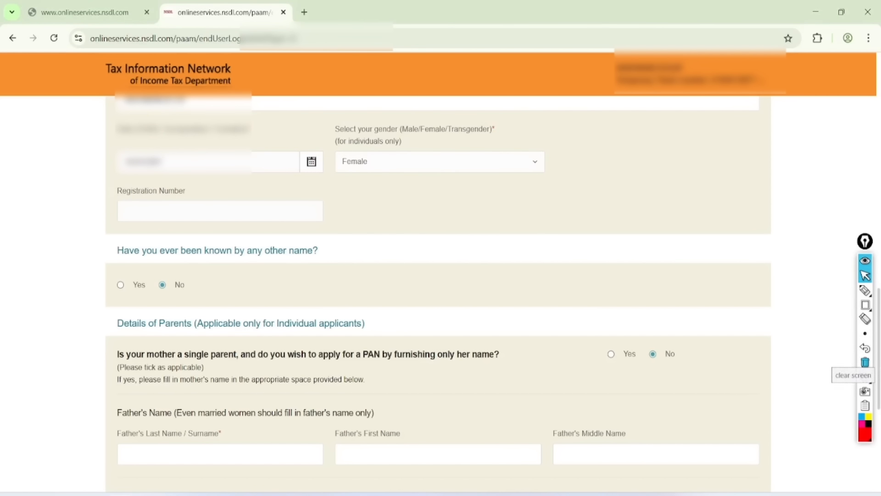
Step: Circle the Registration Number field with a red XX beside it, outline the other-name question, and tick its Yes and No options
left_click(865, 290)
mouse_move(227, 182)
left_mouse_down()
mouse_move(212, 180)
mouse_move(133, 228)
mouse_move(202, 180)
left_mouse_up()
left_click_drag(351, 180, 318, 224)
mouse_move(316, 192)
left_mouse_down()
mouse_move(364, 222)
mouse_move(386, 185)
mouse_move(409, 218)
left_mouse_up()
mouse_move(107, 261)
left_mouse_down()
mouse_move(197, 271)
mouse_move(324, 238)
mouse_move(98, 239)
mouse_move(99, 274)
mouse_move(173, 287)
mouse_move(275, 233)
left_mouse_up()
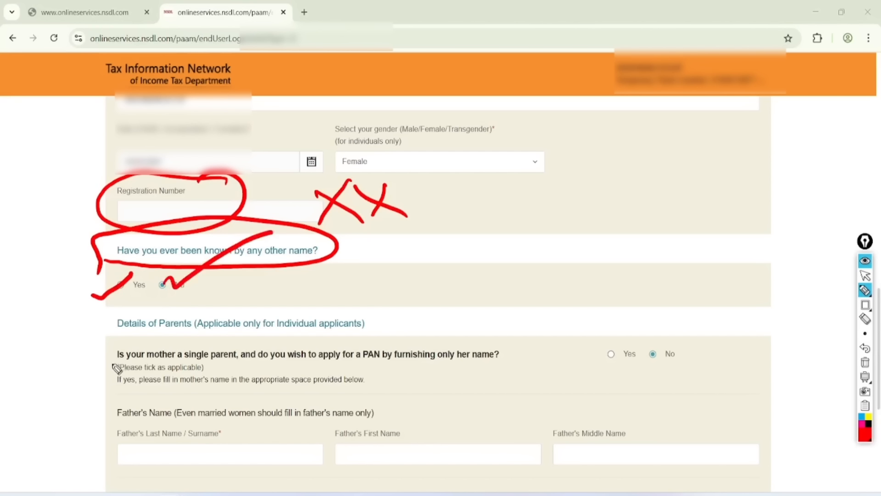
Step: Underline the single-parent mother question in red, circle its part about furnishing only her name, and remove all pen marks
mouse_move(97, 364)
left_mouse_down()
mouse_move(455, 370)
mouse_move(490, 331)
mouse_move(365, 378)
left_mouse_up()
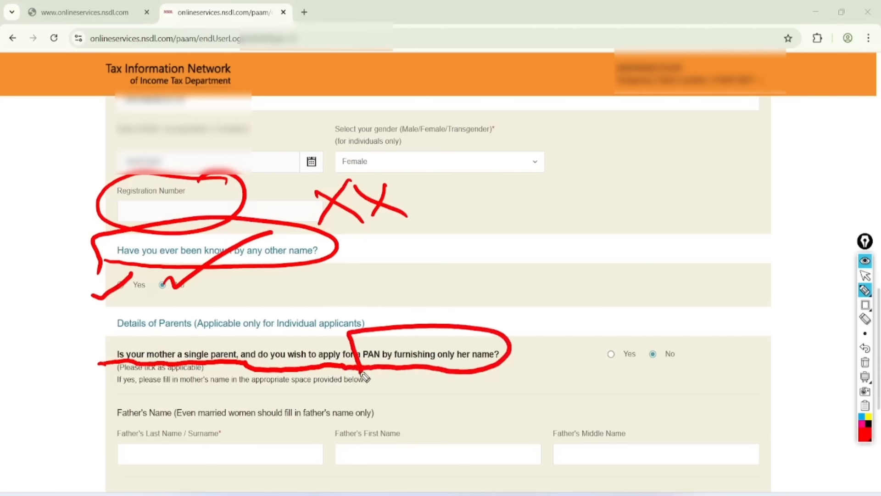
left_click(865, 276)
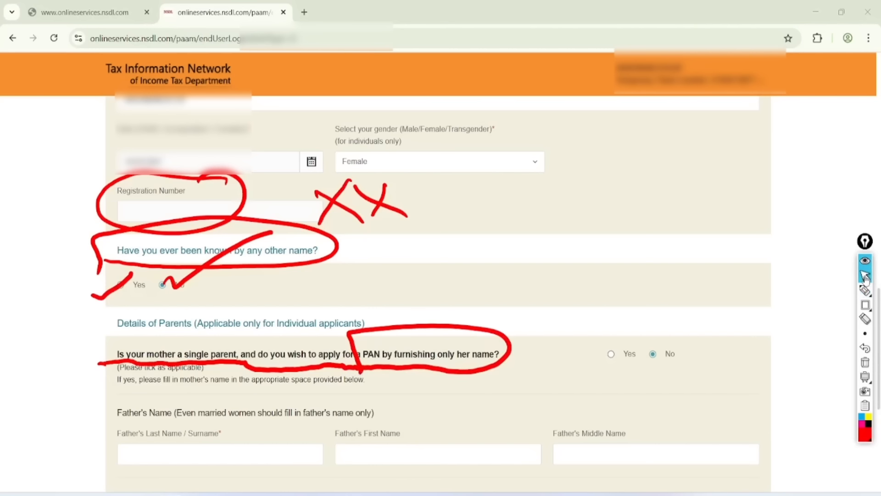
left_click(865, 348)
scroll(865, 347, "down", 2)
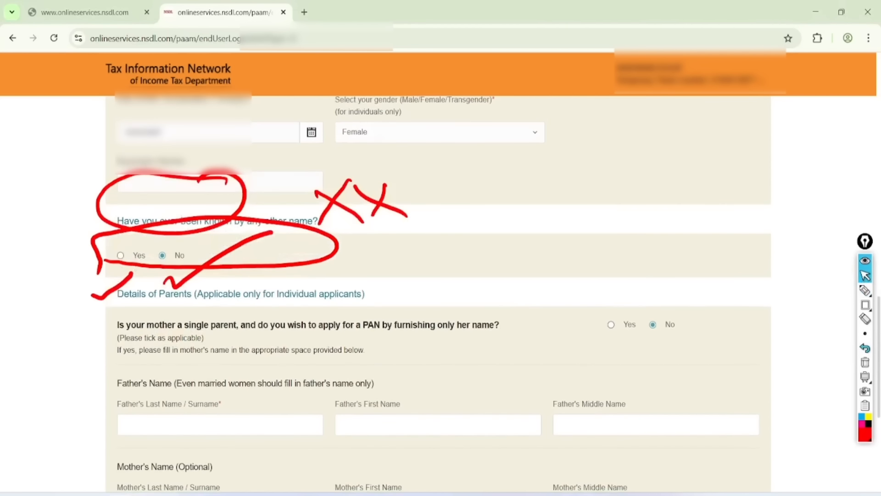
left_click(865, 362)
Step: Circle the Father's Name heading in red, underline the married-women note, and outline its part on filling in the father's name only
scroll(865, 363, "down", 5)
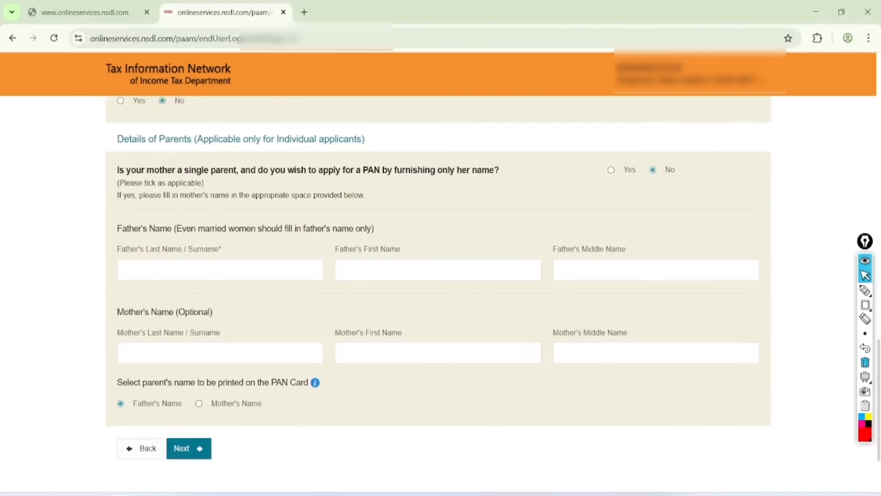
scroll(865, 363, "down", 2)
left_click(865, 290)
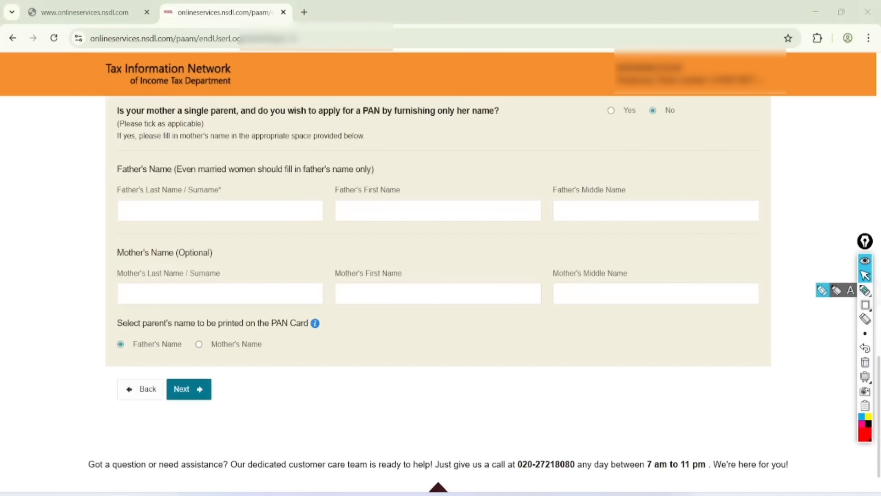
mouse_move(192, 136)
left_mouse_down()
mouse_move(144, 192)
mouse_move(145, 149)
left_mouse_up()
mouse_move(180, 179)
left_mouse_down()
mouse_move(391, 173)
mouse_move(264, 176)
mouse_move(267, 186)
left_mouse_up()
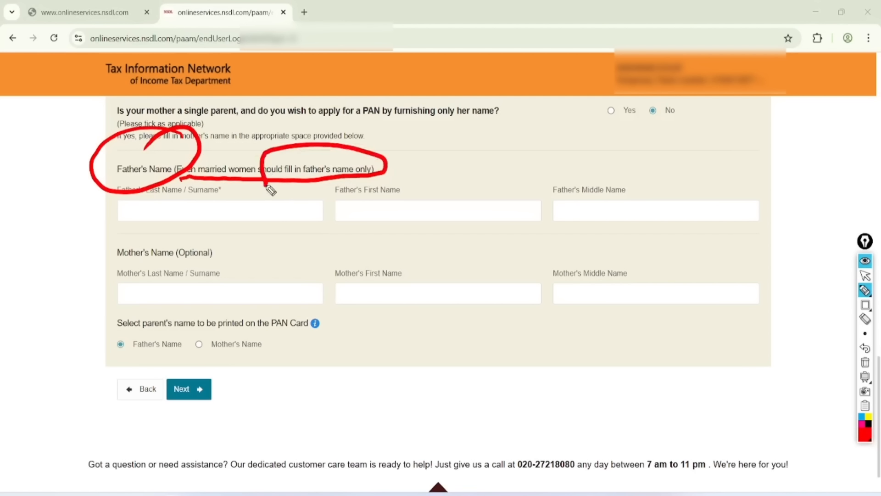
Step: Tick the father's surname and first name fields, circle the father's middle name field, and tick all three mother's name fields
mouse_move(208, 211)
left_mouse_down()
mouse_move(212, 226)
mouse_move(296, 181)
left_mouse_up()
mouse_move(365, 207)
left_mouse_down()
mouse_move(395, 209)
mouse_move(446, 182)
left_mouse_up()
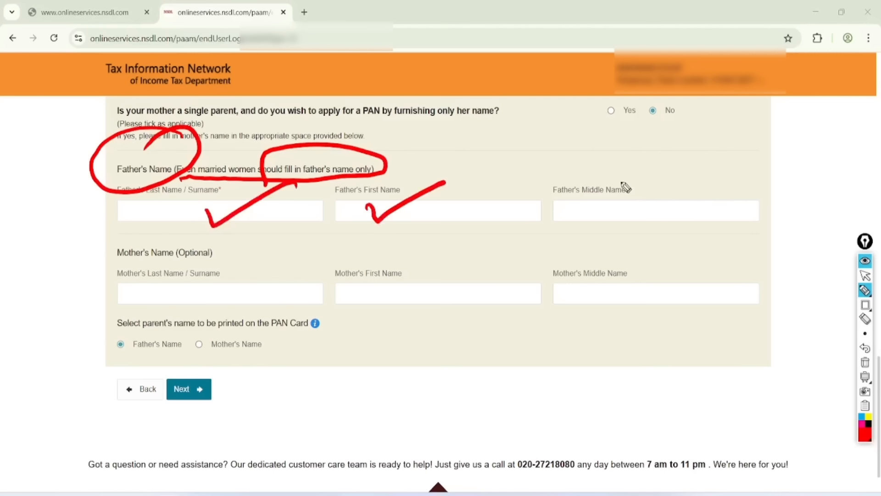
mouse_move(670, 179)
left_mouse_down()
mouse_move(565, 177)
mouse_move(627, 148)
mouse_move(551, 171)
left_mouse_up()
mouse_move(201, 288)
left_mouse_down()
mouse_move(212, 301)
mouse_move(273, 268)
left_mouse_up()
left_click_drag(385, 281, 445, 272)
mouse_move(607, 271)
left_mouse_down()
mouse_move(625, 283)
mouse_move(650, 260)
left_mouse_up()
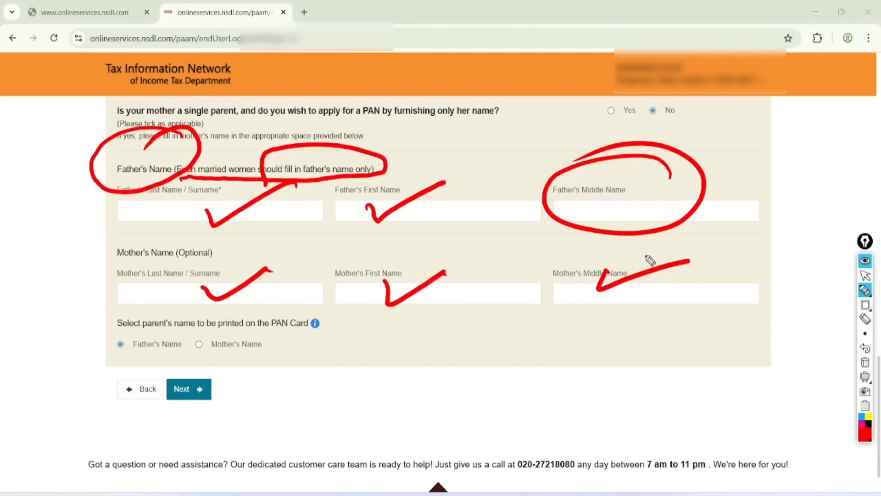
Step: Outline the question on the parent's name printed on the PAN Card, tick both name options, and circle Father's Name
mouse_move(104, 335)
left_mouse_down()
mouse_move(315, 337)
mouse_move(219, 290)
mouse_move(101, 316)
left_mouse_up()
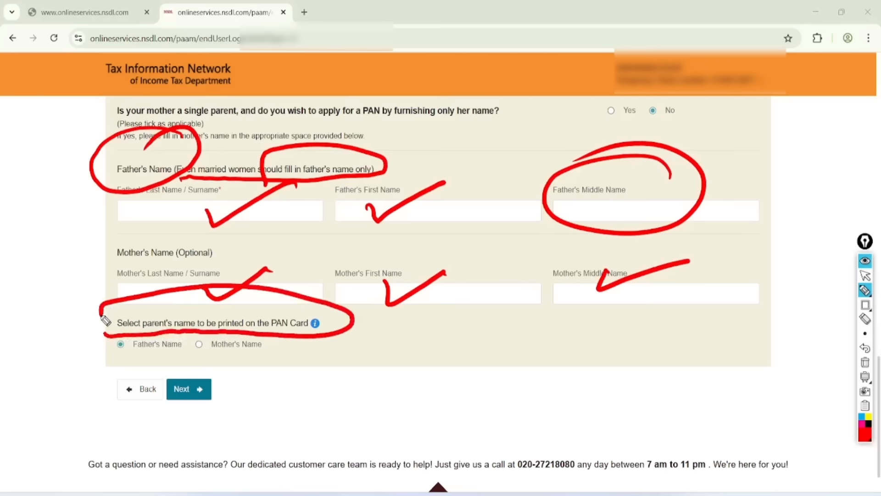
mouse_move(94, 359)
left_mouse_down()
mouse_move(110, 376)
mouse_move(149, 336)
mouse_move(224, 332)
left_mouse_up()
mouse_move(138, 304)
left_mouse_down()
mouse_move(102, 321)
mouse_move(87, 343)
left_mouse_up()
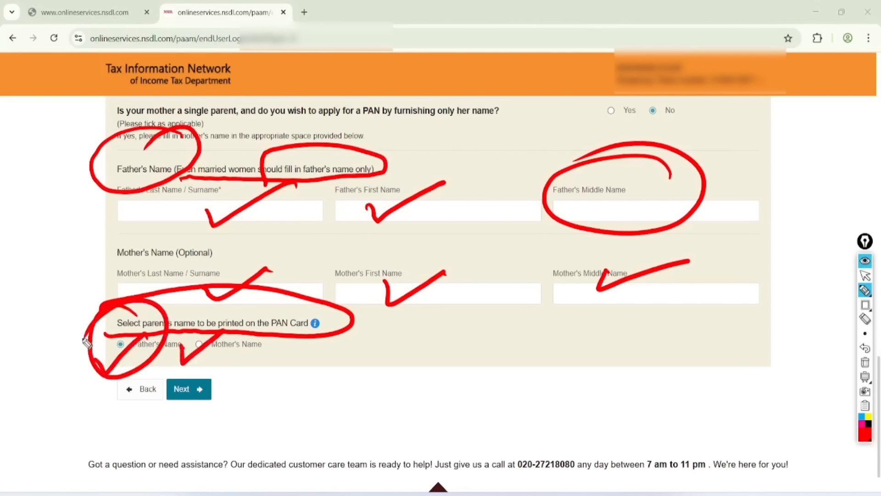
Step: Remove all pen marks and proceed from the parents' details to the Contact & other details section
left_click(865, 275)
scroll(826, 321, "down", 1)
left_click(865, 363)
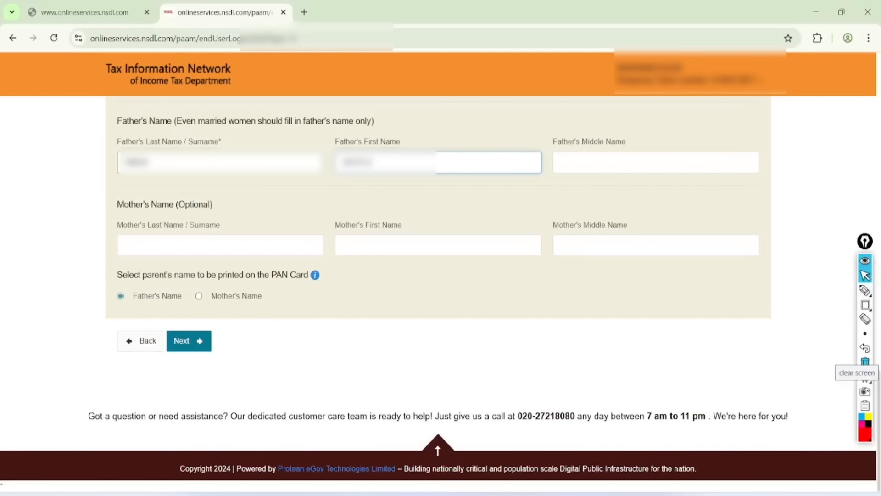
left_click(189, 340)
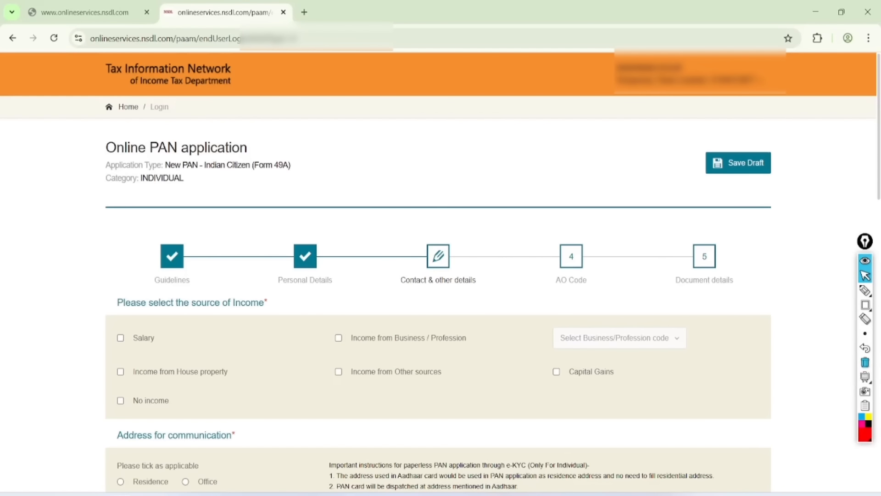
Step: Circle the Save Draft option in red, remove the mark, and save the application as a draft
left_click(865, 290)
mouse_move(794, 129)
left_mouse_down()
mouse_move(780, 198)
mouse_move(719, 205)
mouse_move(757, 115)
left_mouse_up()
left_click(865, 362)
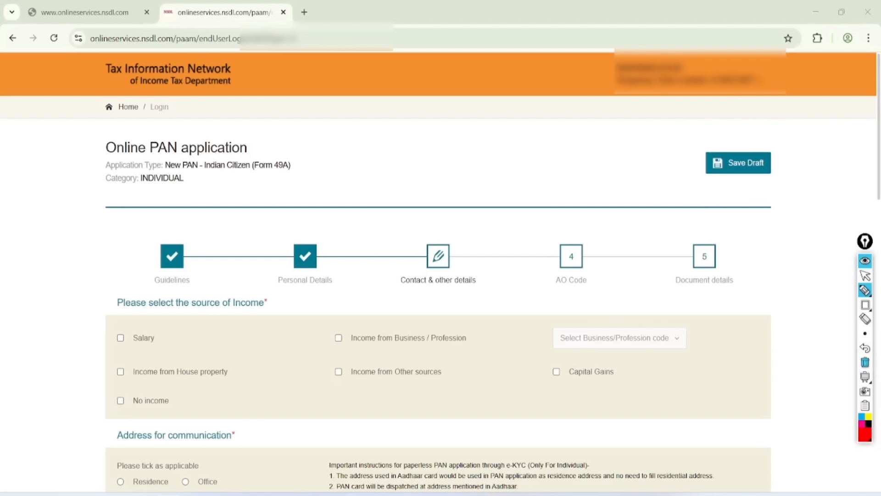
left_click(865, 275)
left_click(738, 163)
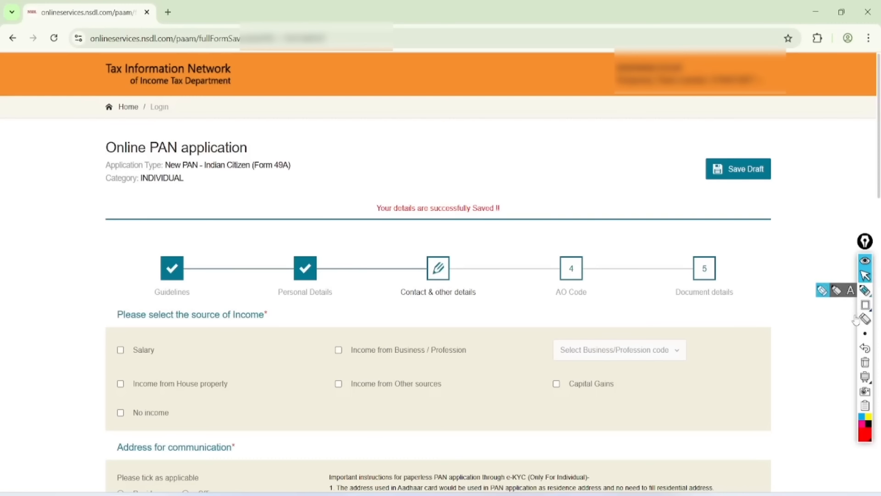
Step: Circle the message above the application's progress bar in red, and remove the mark
left_click(865, 290)
mouse_move(511, 178)
left_mouse_down()
mouse_move(442, 155)
mouse_move(530, 222)
mouse_move(469, 155)
left_mouse_up()
left_click(865, 276)
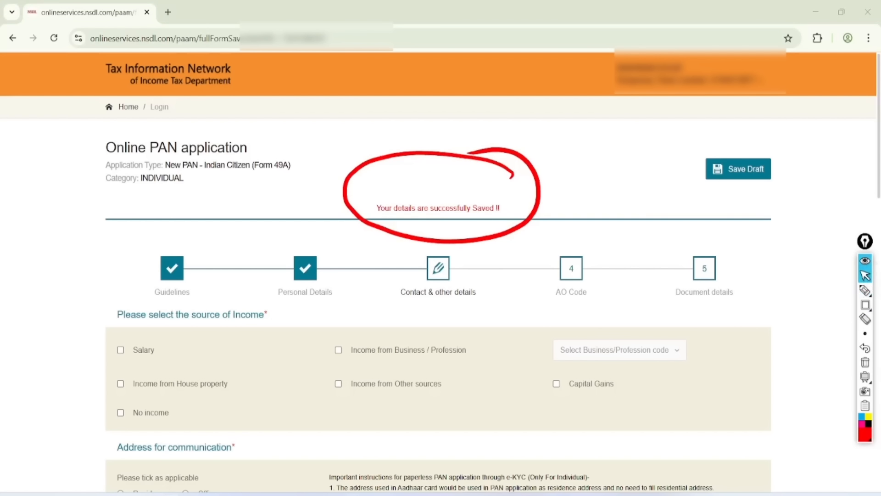
left_click(865, 362)
Step: Circle all five progress stages in red, from Guidelines through Document details
scroll(439, 294, "down", 1)
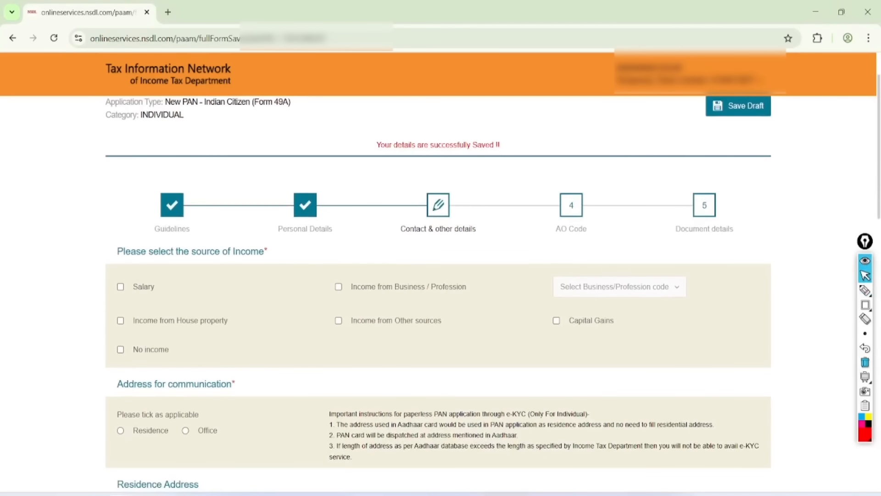
left_click(865, 290)
mouse_move(207, 181)
left_mouse_down()
mouse_move(207, 232)
mouse_move(140, 179)
left_mouse_up()
mouse_move(345, 186)
left_mouse_down()
mouse_move(266, 240)
mouse_move(275, 186)
left_mouse_up()
mouse_move(479, 160)
left_mouse_down()
mouse_move(453, 153)
mouse_move(509, 194)
mouse_move(439, 164)
left_mouse_up()
mouse_move(608, 163)
left_mouse_down()
mouse_move(521, 227)
mouse_move(535, 218)
left_mouse_up()
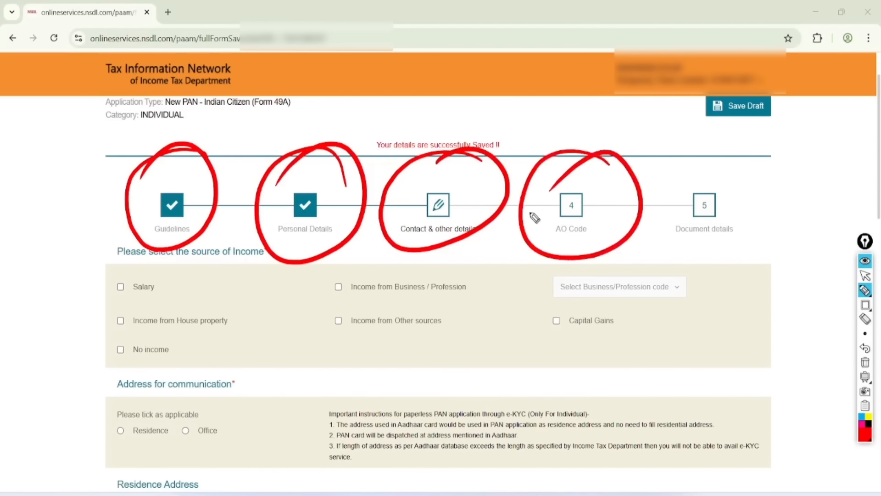
mouse_move(748, 176)
left_mouse_down()
mouse_move(688, 161)
mouse_move(707, 169)
left_mouse_up()
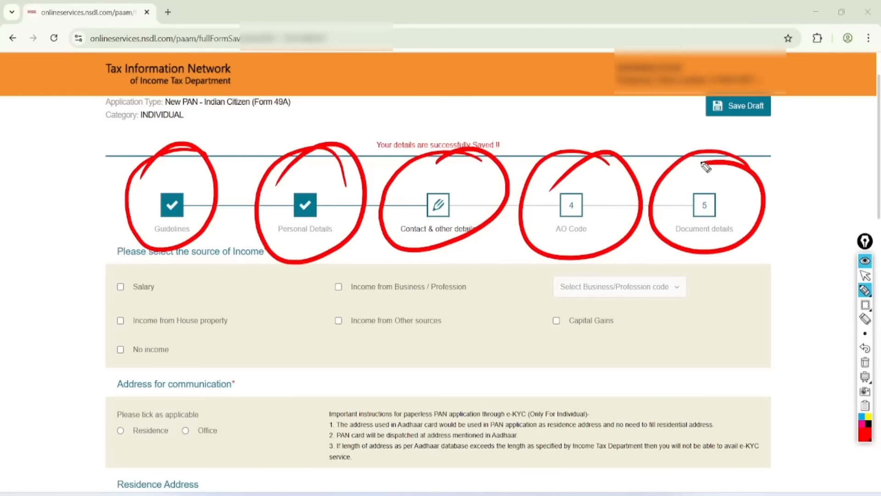
Step: Put red pen ticks on all six source of income options, from Salary to No income
left_click_drag(115, 286, 175, 251)
left_click_drag(120, 317, 188, 284)
mouse_move(337, 277)
left_mouse_down()
mouse_move(345, 293)
mouse_move(387, 263)
left_mouse_up()
left_click(335, 318)
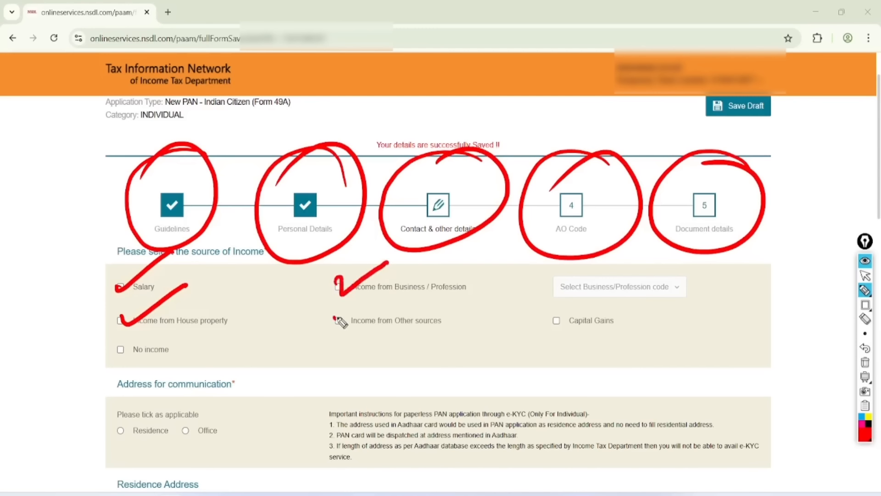
left_click_drag(335, 317, 393, 296)
left_click_drag(562, 319, 613, 298)
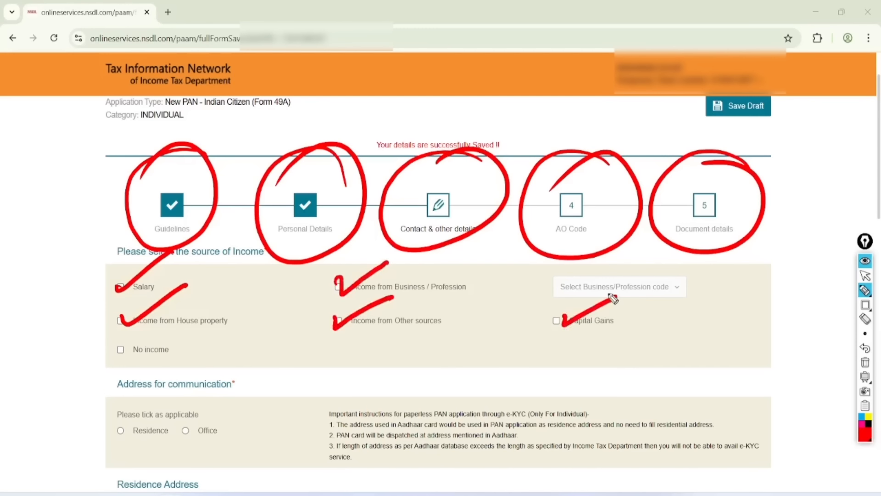
mouse_move(118, 350)
left_mouse_down()
mouse_move(129, 360)
mouse_move(171, 327)
left_mouse_up()
Step: Remove all pen marks and select No income as the source of income
key("ctrl+shift+2")
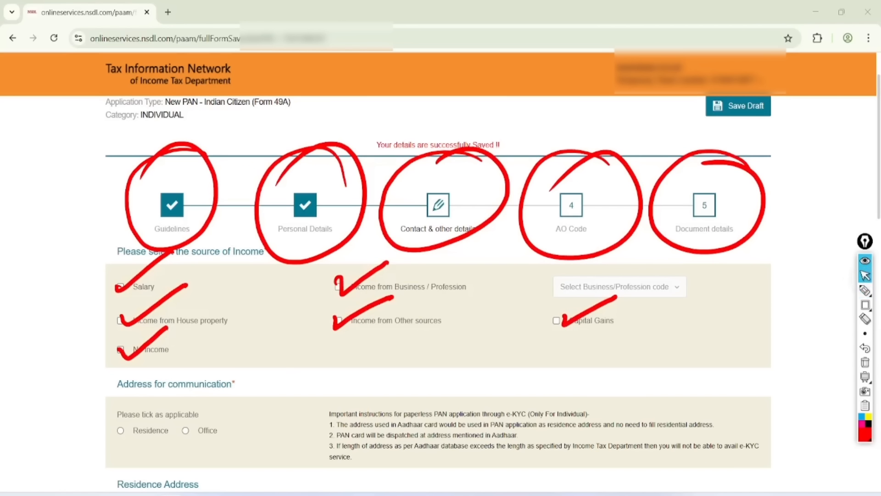
left_click(865, 362)
left_click(121, 350)
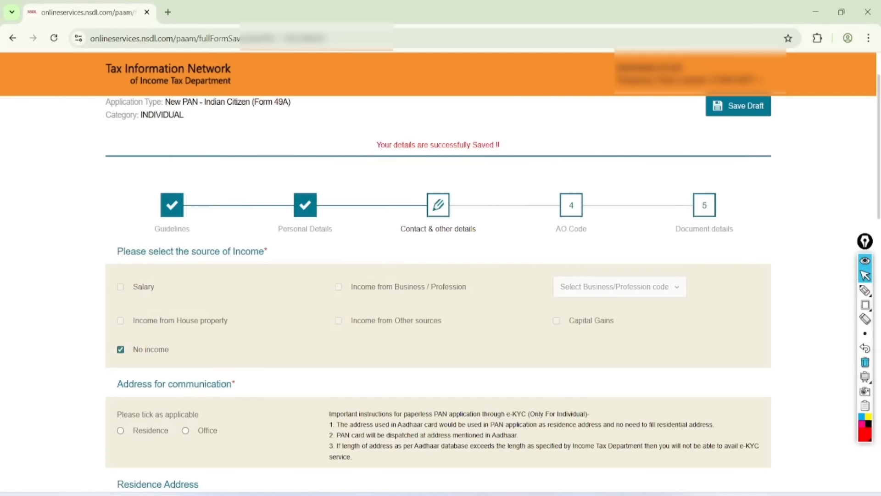
Step: Circle the Address for communication heading in red and put pen ticks on the Residence and Office options
scroll(803, 374, "down", 5)
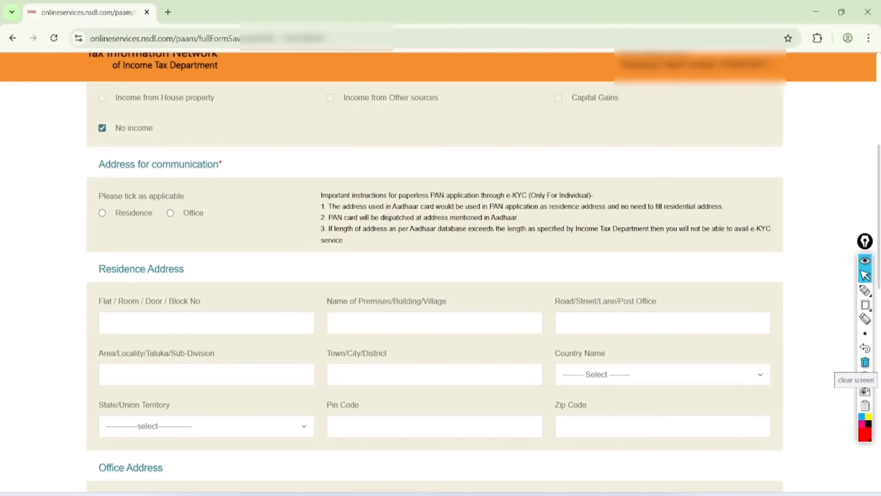
left_click(865, 290)
mouse_move(246, 144)
left_mouse_down()
mouse_move(208, 146)
mouse_move(165, 180)
mouse_move(262, 157)
mouse_move(218, 150)
left_mouse_up()
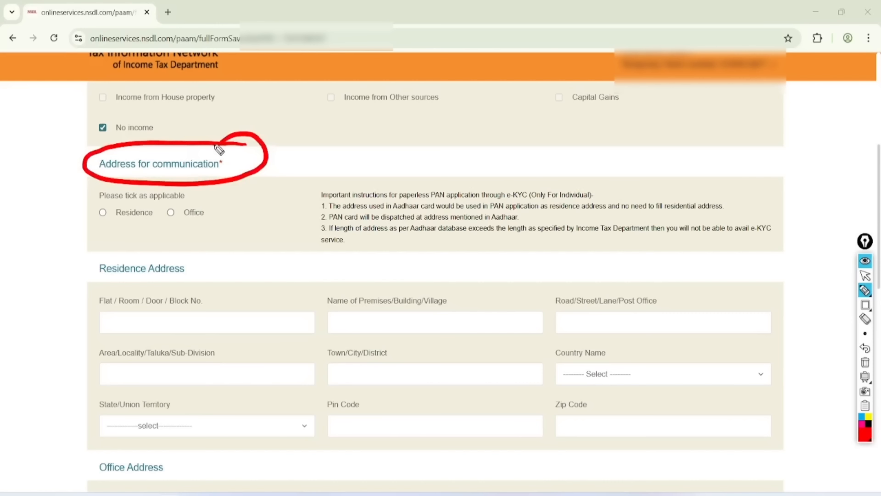
mouse_move(100, 209)
left_mouse_down()
mouse_move(107, 218)
mouse_move(163, 166)
left_mouse_up()
left_click_drag(165, 210, 239, 153)
Step: Remove all pen marks and choose Residence as the address for communication
left_click(865, 276)
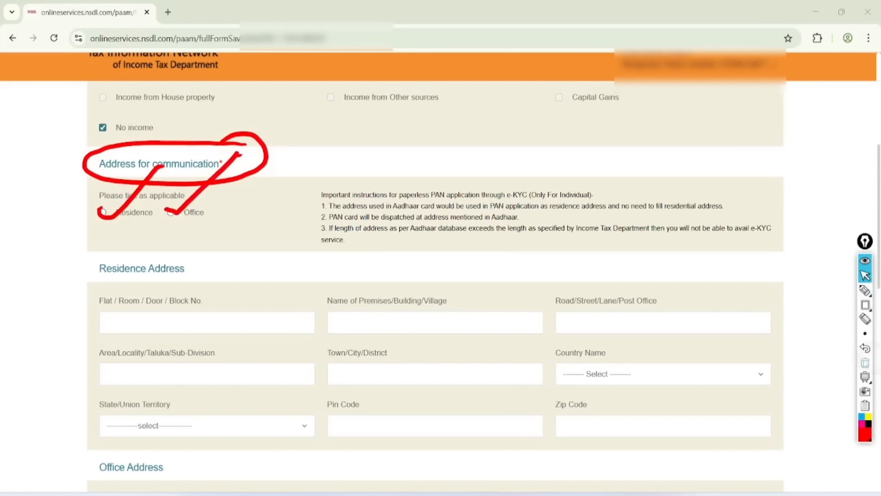
left_click(865, 362)
left_click(103, 212)
Step: Set the residence address country to INDIA
scroll(436, 271, "down", 3)
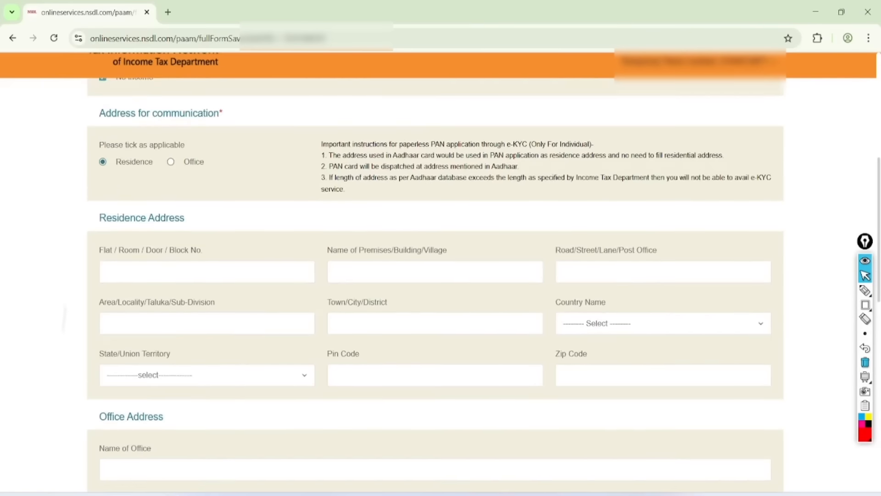
left_click(206, 199)
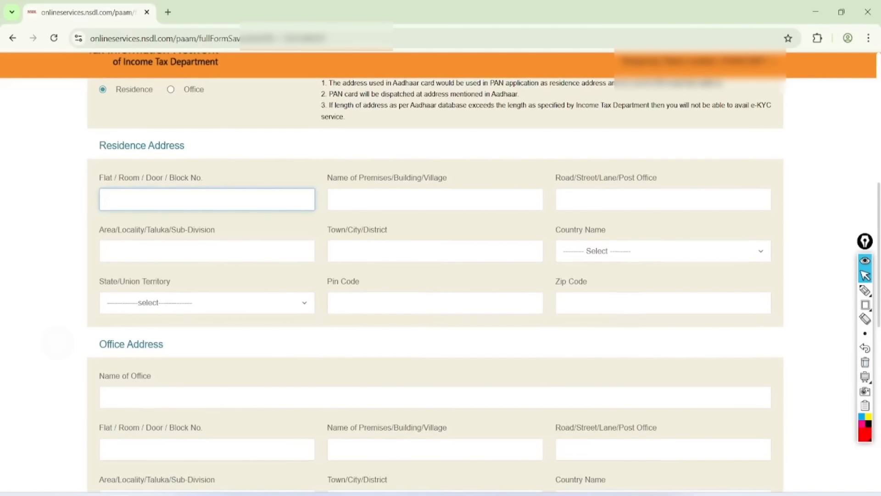
scroll(436, 285, "down", 1)
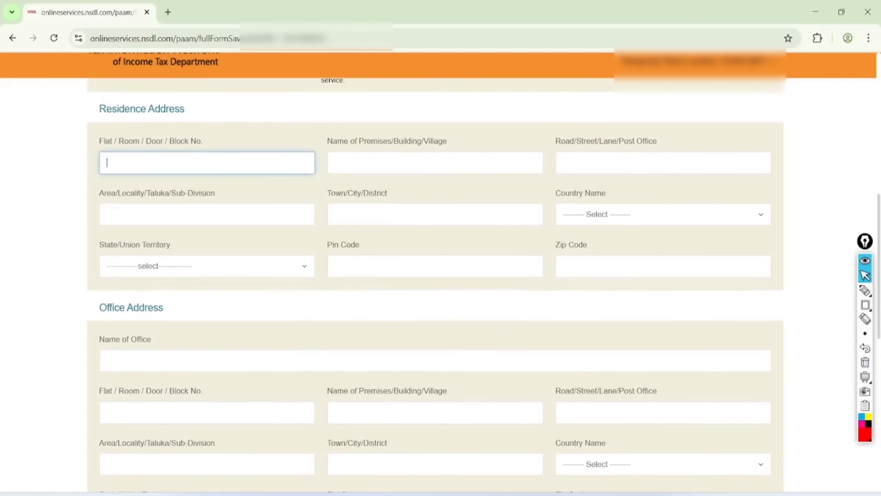
left_click(663, 214)
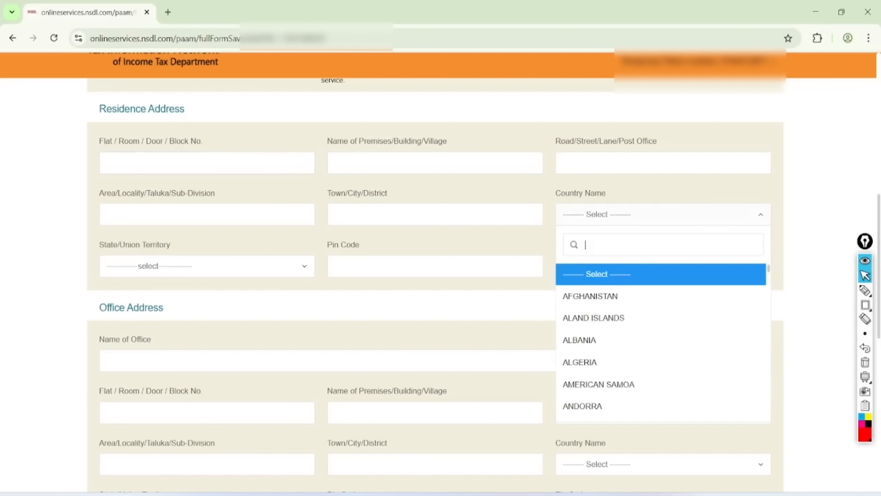
type("IND")
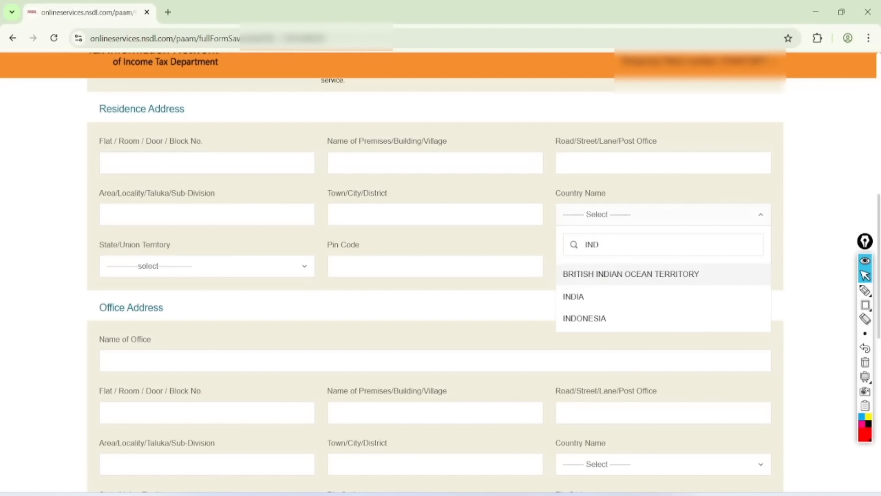
left_click(573, 297)
Step: Set the residence address state to RAJASTHAN and place the cursor in the Pin Code field
left_click(119, 267)
type("RA")
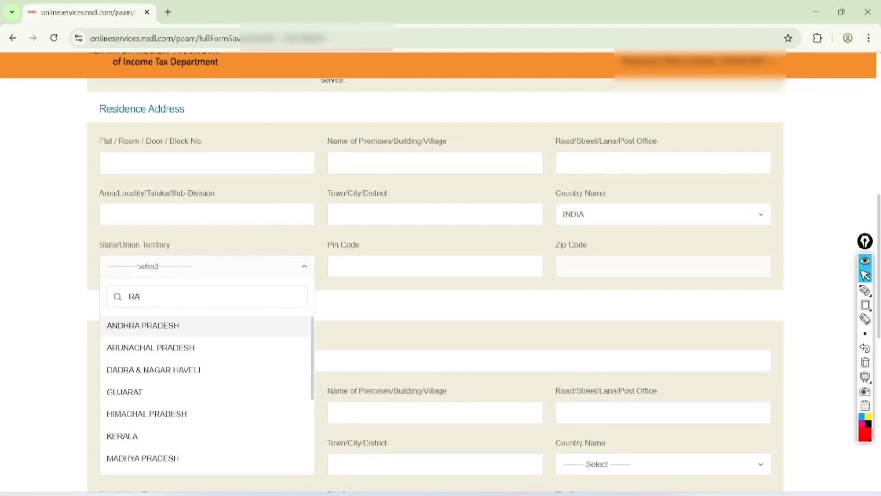
type("J")
key("Return")
left_click(426, 266)
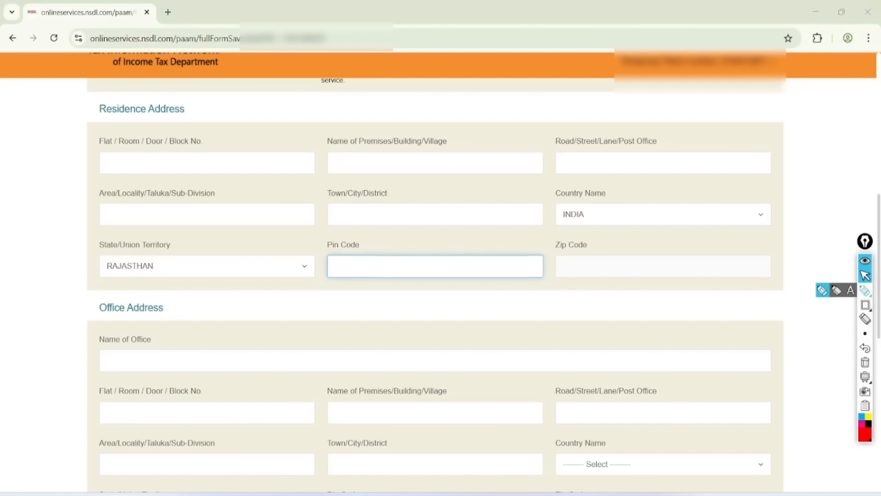
Step: Circle the residence address fields for flat, premises, road, area, town and pin code in red
left_click(865, 290)
mouse_move(202, 142)
left_mouse_down()
mouse_move(97, 140)
mouse_move(208, 137)
mouse_move(147, 134)
left_mouse_up()
mouse_move(393, 123)
left_mouse_down()
mouse_move(358, 177)
mouse_move(342, 114)
left_mouse_up()
mouse_move(627, 135)
left_mouse_down()
mouse_move(543, 158)
mouse_move(597, 120)
left_mouse_up()
mouse_move(162, 193)
left_mouse_down()
mouse_move(124, 199)
mouse_move(130, 221)
mouse_move(137, 197)
left_mouse_up()
mouse_move(384, 183)
left_mouse_down()
mouse_move(315, 205)
mouse_move(337, 198)
left_mouse_up()
mouse_move(370, 248)
left_mouse_down()
mouse_move(366, 291)
mouse_move(347, 238)
left_mouse_up()
Step: Circle the Office Address heading in red and handwrite a short underlined note beside it
mouse_move(191, 309)
left_mouse_down()
mouse_move(193, 324)
mouse_move(154, 290)
left_mouse_up()
left_click_drag(242, 301, 224, 352)
left_click_drag(224, 313, 272, 342)
left_click_drag(258, 311, 268, 342)
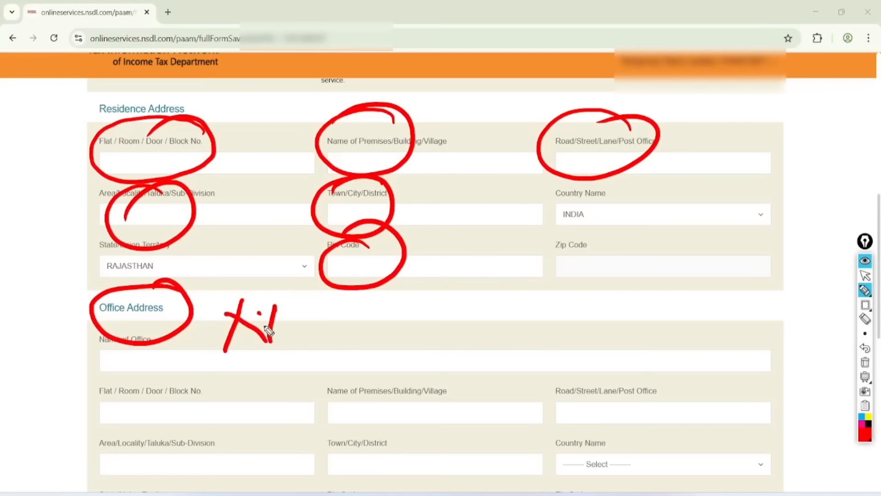
left_click_drag(302, 298, 301, 332)
left_click_drag(285, 307, 326, 317)
left_click_drag(276, 342, 337, 319)
left_click_drag(279, 361, 346, 331)
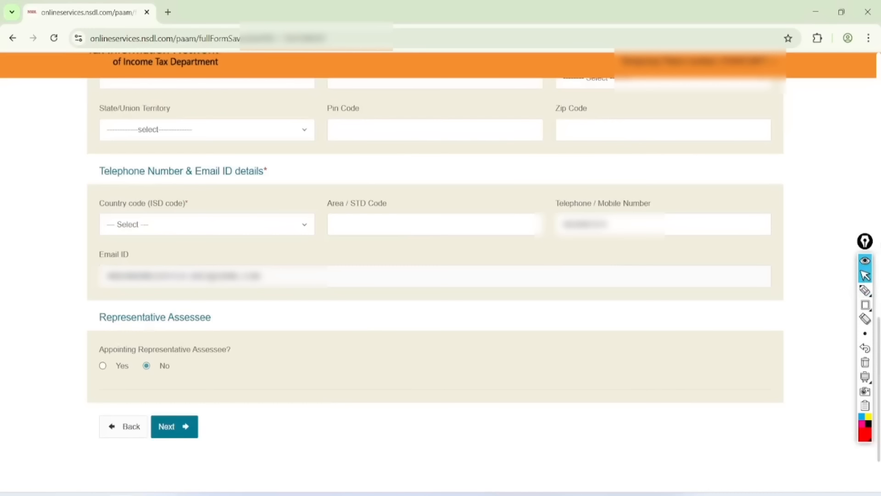
Step: Outline the end of the office address section, circle the mobile number and Email ID fields, and tick the country code field in red
left_click(865, 290)
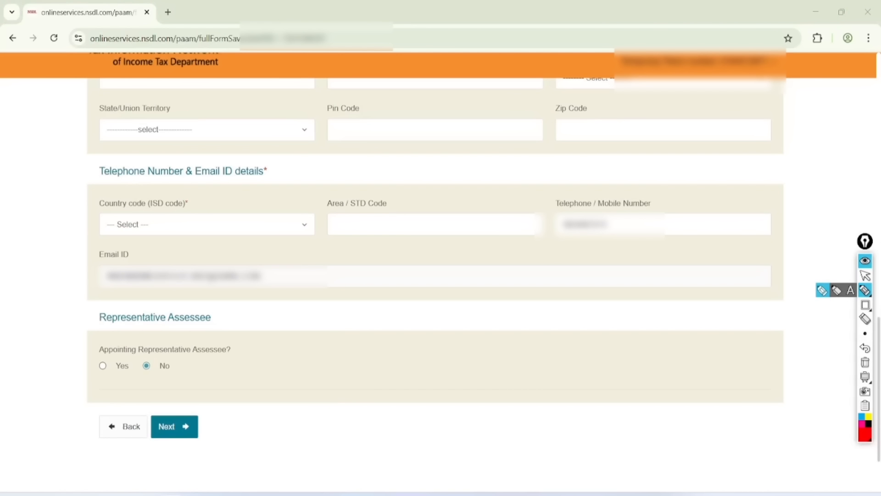
mouse_move(89, 148)
left_mouse_down()
mouse_move(305, 137)
mouse_move(93, 109)
mouse_move(108, 133)
left_mouse_up()
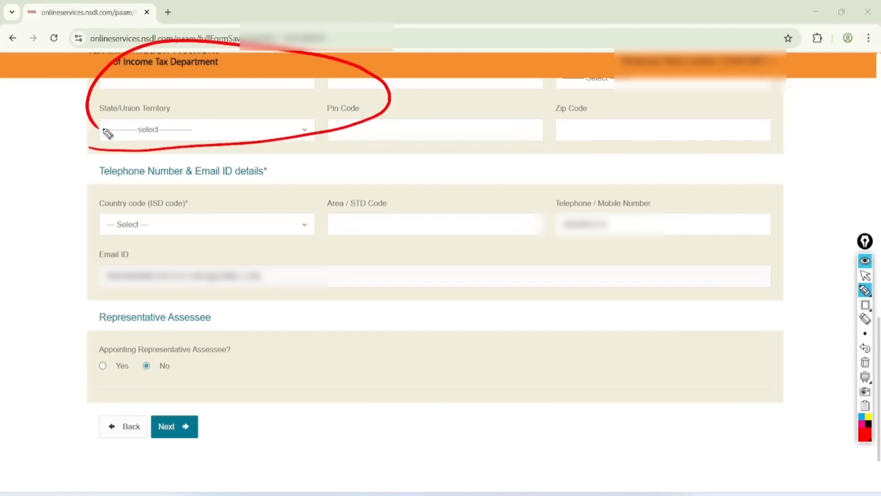
mouse_move(620, 184)
left_mouse_down()
mouse_move(596, 256)
mouse_move(557, 261)
mouse_move(574, 198)
left_mouse_up()
mouse_move(258, 218)
left_mouse_down()
mouse_move(264, 223)
mouse_move(338, 191)
mouse_move(349, 175)
left_mouse_up()
mouse_move(275, 256)
left_mouse_down()
mouse_move(117, 230)
mouse_move(285, 269)
mouse_move(219, 238)
left_mouse_up()
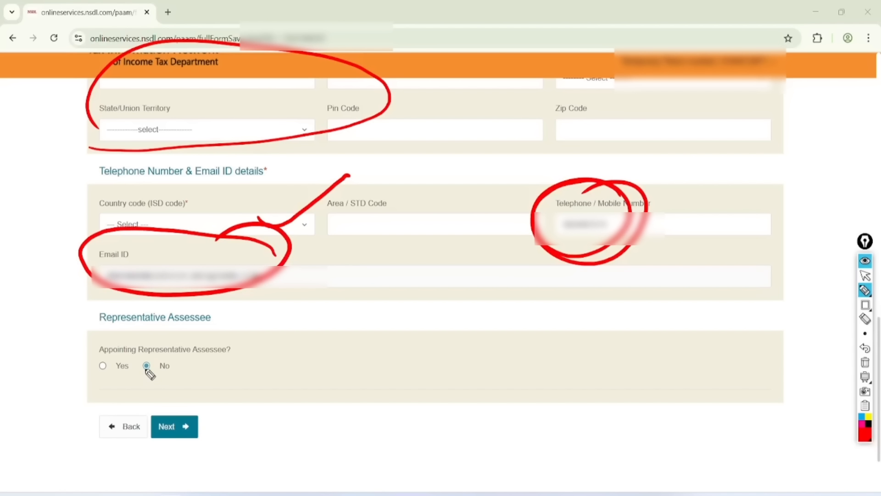
Step: Put a red pen tick on Yes for appointing a Representative Assessee, and remove all pen marks
left_click_drag(97, 366, 127, 346)
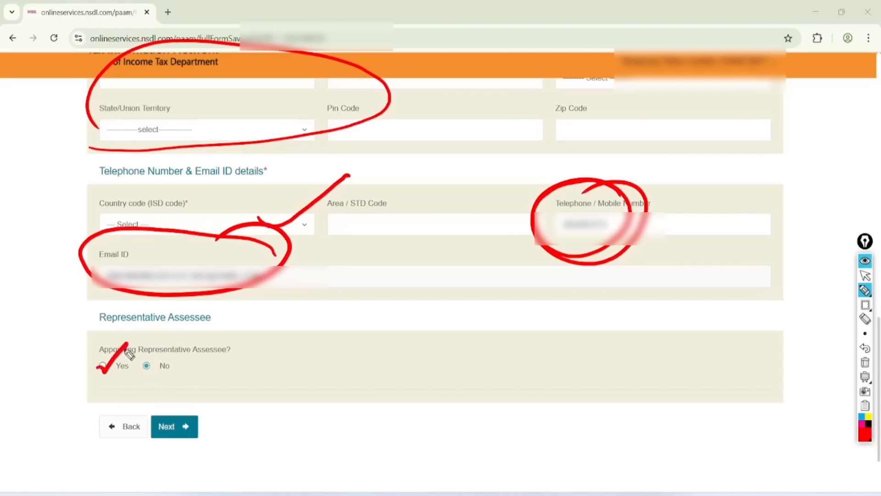
left_click(865, 276)
left_click(865, 362)
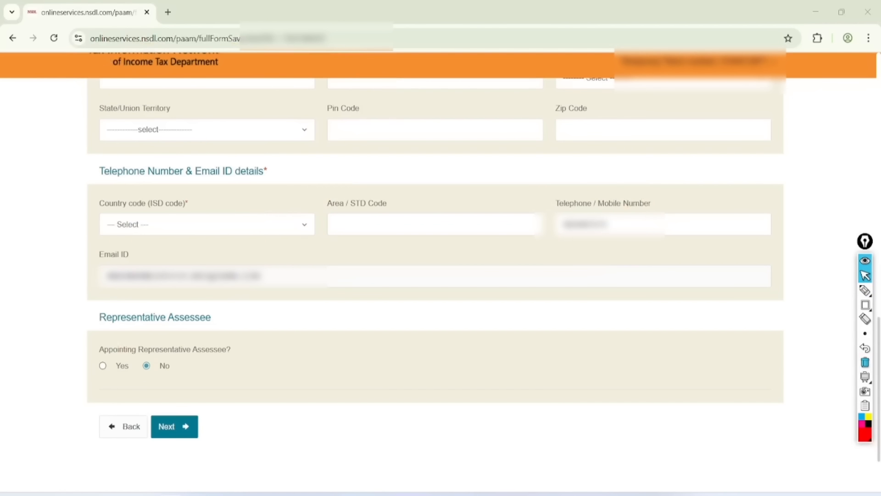
Step: Set the telephone country code (ISD code) to INDIA (91) and proceed to the AO Code section
left_click(207, 225)
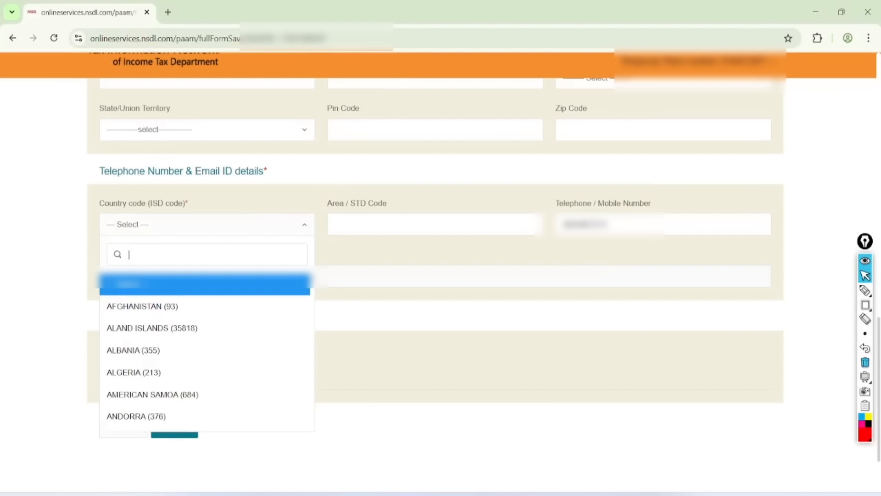
type("IND")
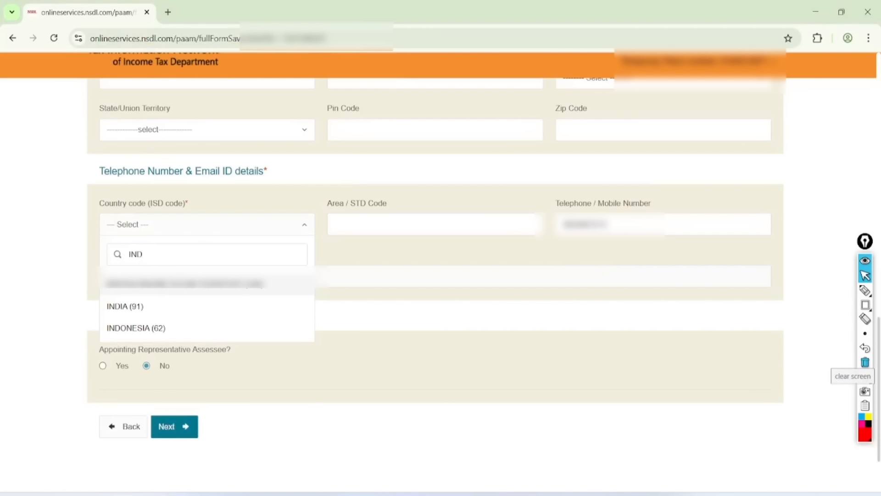
left_click(125, 306)
left_click(174, 426)
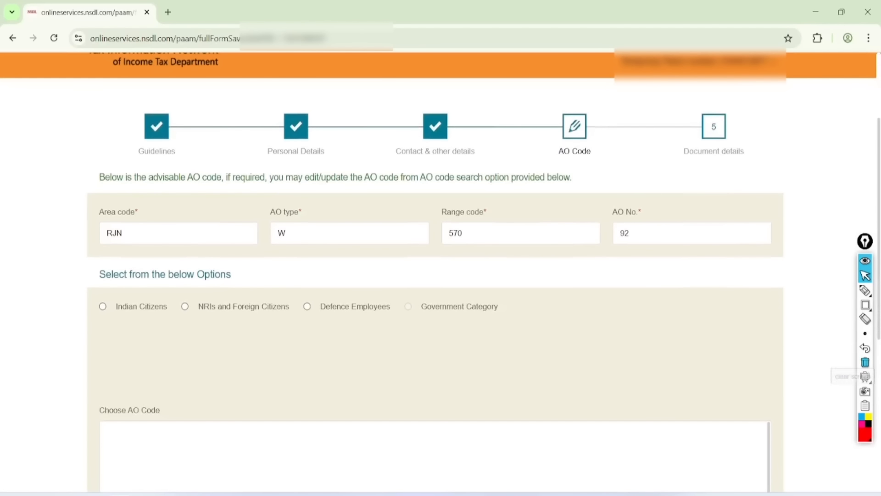
Step: Circle the Area code, AO type, Range code and AO No. fields in red
left_click(865, 290)
mouse_move(143, 188)
left_mouse_down()
mouse_move(142, 258)
mouse_move(104, 225)
left_mouse_up()
mouse_move(308, 189)
left_mouse_down()
mouse_move(255, 213)
mouse_move(281, 227)
left_mouse_up()
mouse_move(492, 194)
left_mouse_down()
mouse_move(450, 188)
mouse_move(454, 230)
left_mouse_up()
left_click_drag(673, 196, 600, 192)
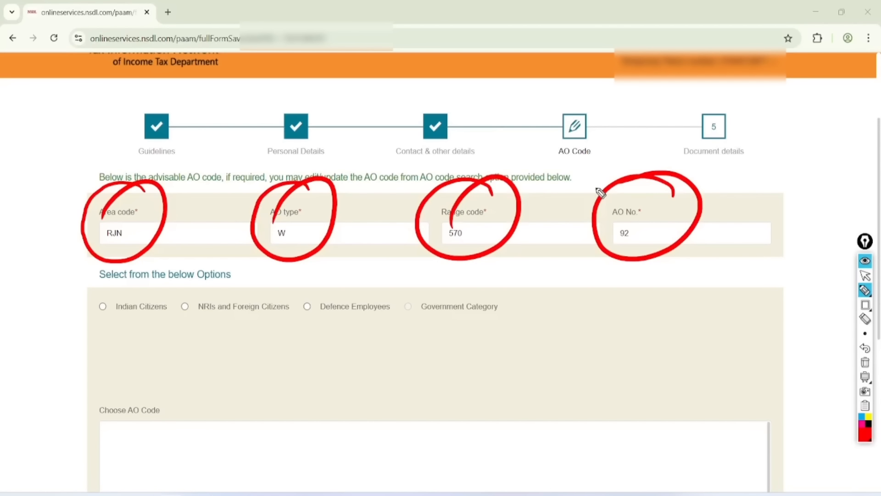
Step: Put a red pen tick on the Indian Citizens option, and remove all pen marks
left_click_drag(96, 307, 160, 267)
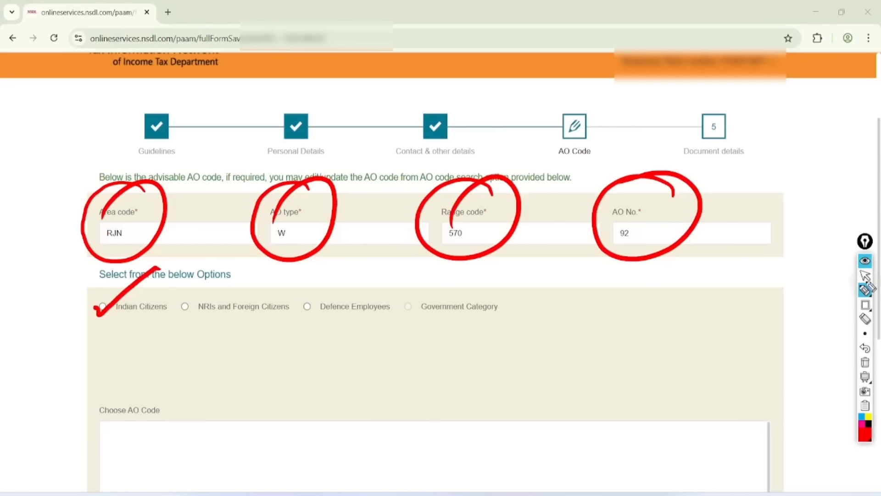
left_click(865, 276)
left_click(865, 362)
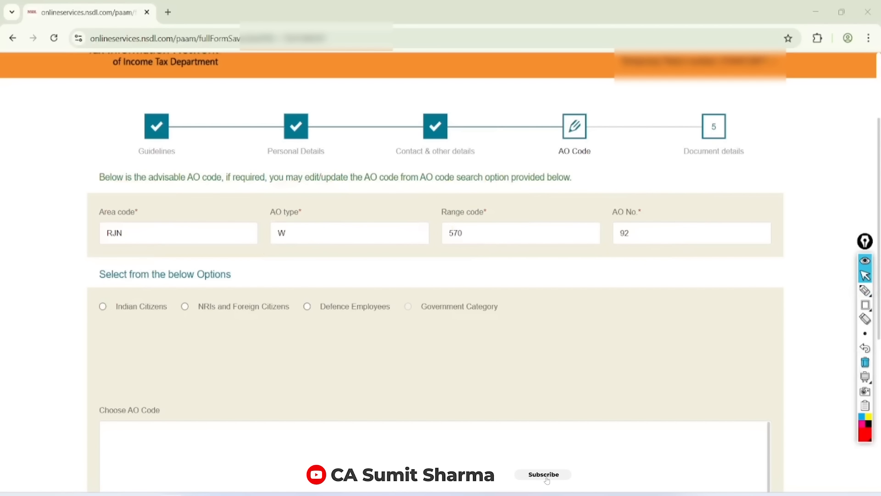
Step: Fetch the AO codes for Indian Citizens with RAJASTHAN as the state and the applicant's city selected
left_click(103, 306)
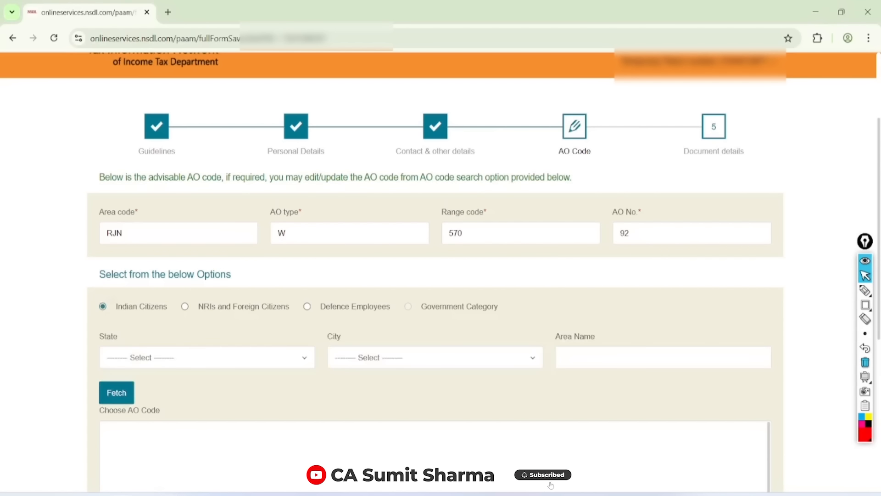
left_click(206, 357)
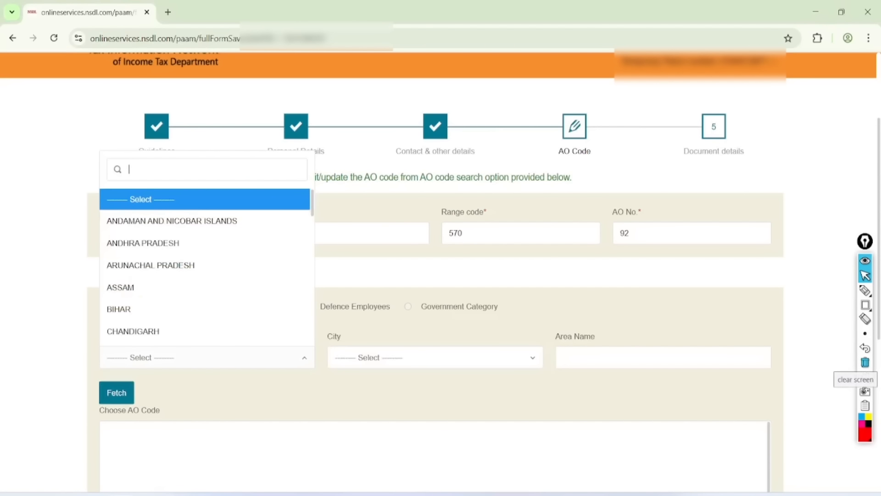
type("RAJ")
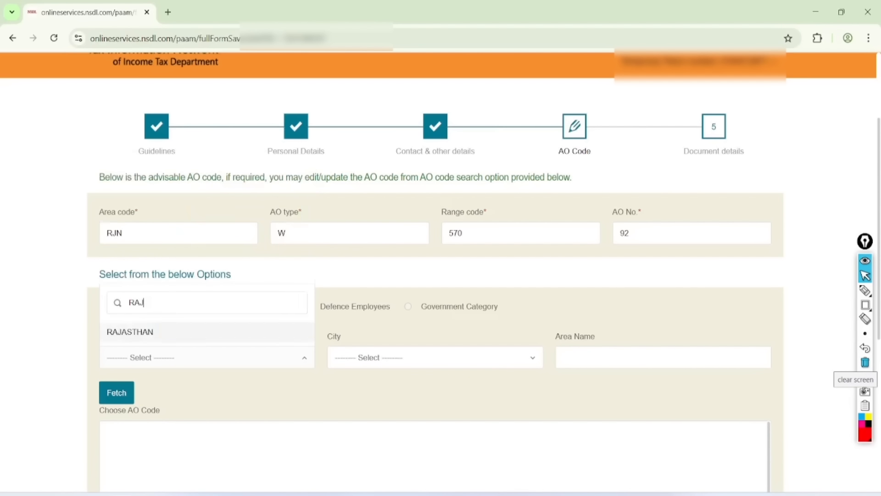
key("Return")
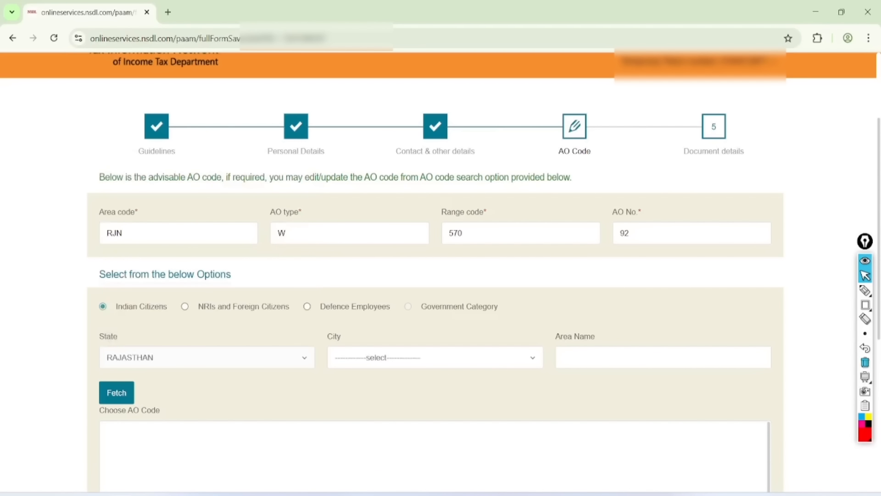
left_click(435, 358)
type("SRI")
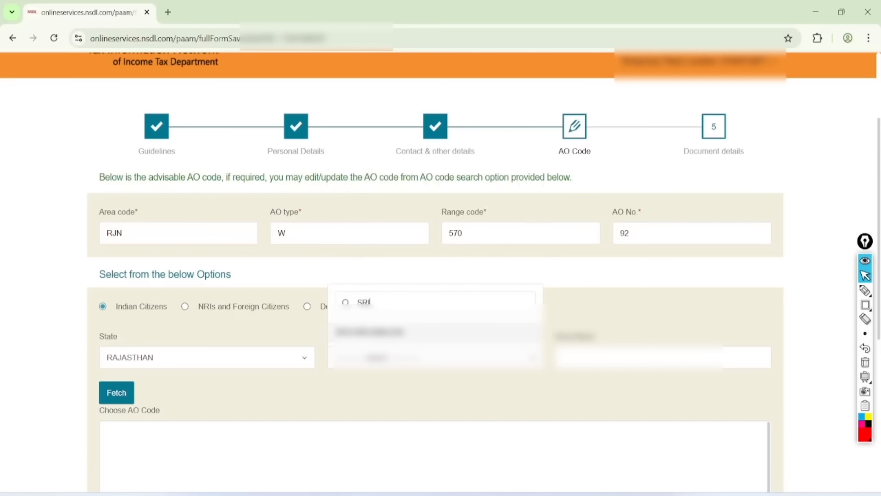
key("Return")
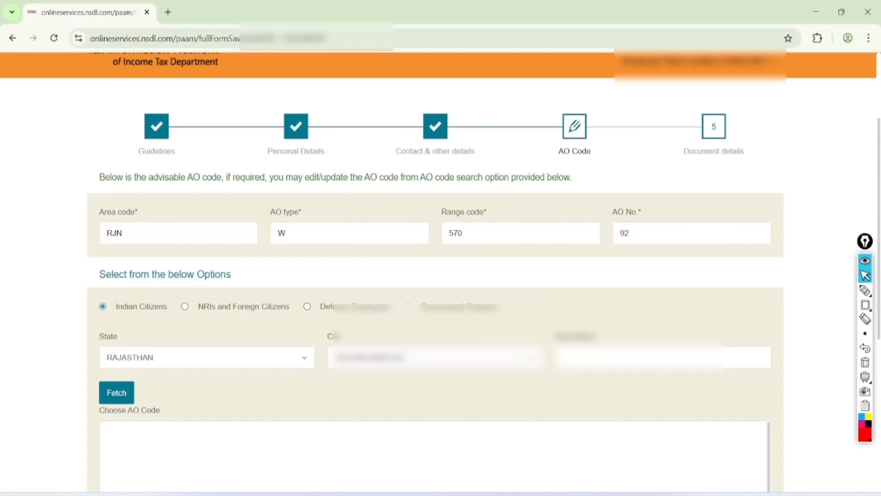
left_click(638, 357)
left_click(117, 393)
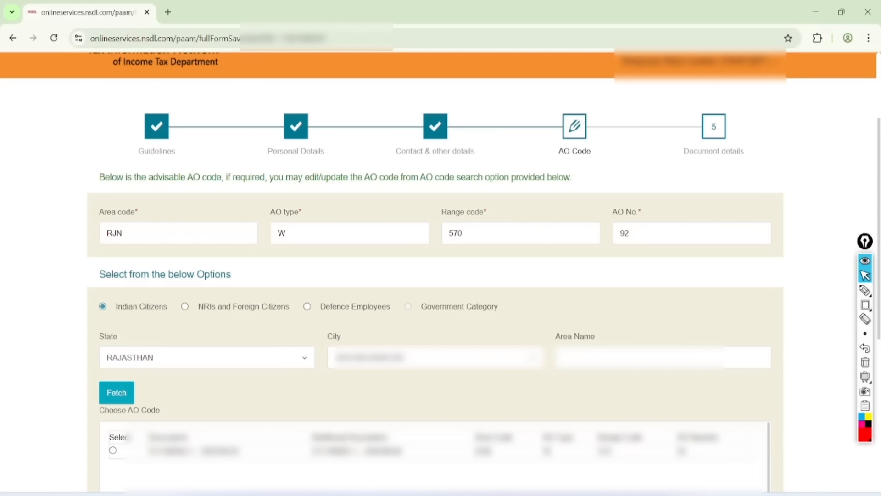
Step: Circle the Range code and AO No. in red, both in the advisable AO code fields and in the fetched AO code row
mouse_move(865, 290)
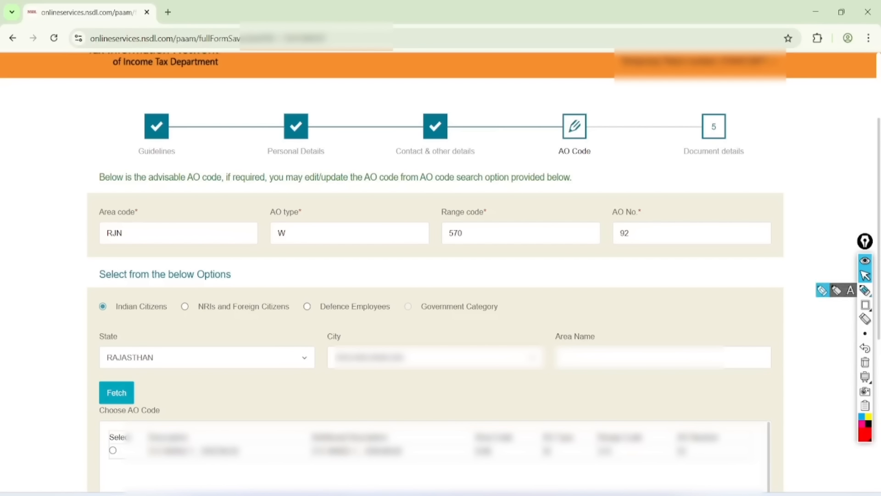
left_click(865, 290)
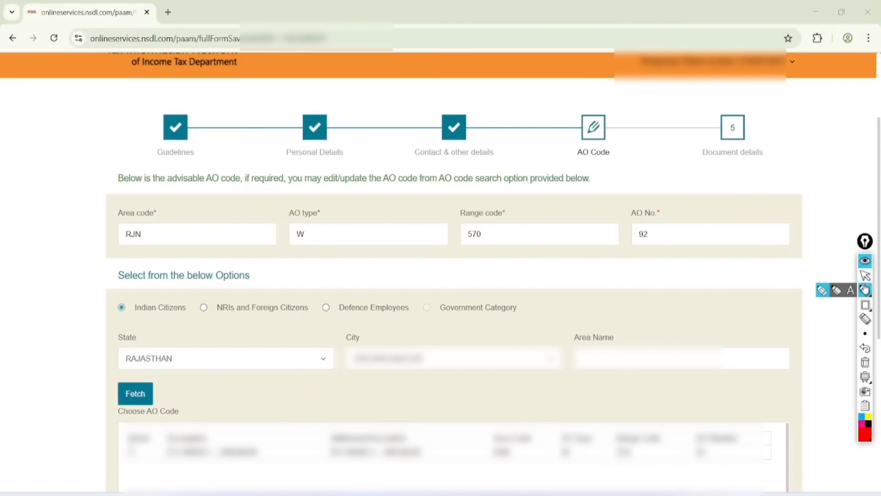
left_click_drag(505, 200, 462, 245)
mouse_move(673, 209)
left_mouse_down()
mouse_move(633, 202)
mouse_move(665, 192)
left_mouse_up()
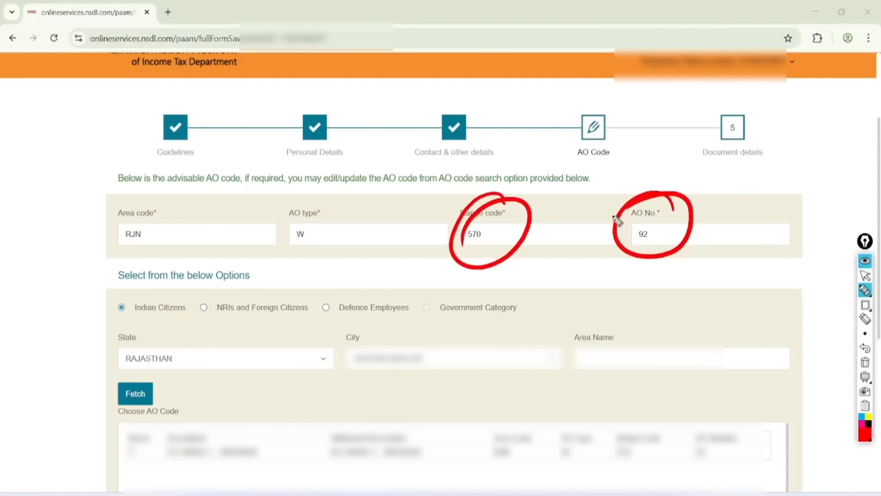
mouse_move(645, 411)
left_mouse_down()
mouse_move(647, 464)
mouse_move(603, 454)
left_mouse_up()
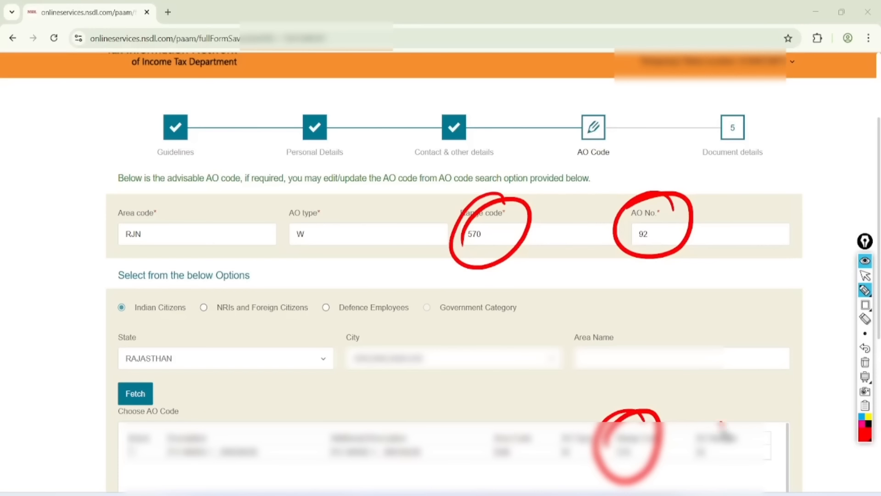
mouse_move(723, 429)
left_mouse_down()
mouse_move(733, 407)
mouse_move(696, 417)
left_mouse_up()
Step: Remove all pen marks and proceed to the Document details section
left_click(864, 275)
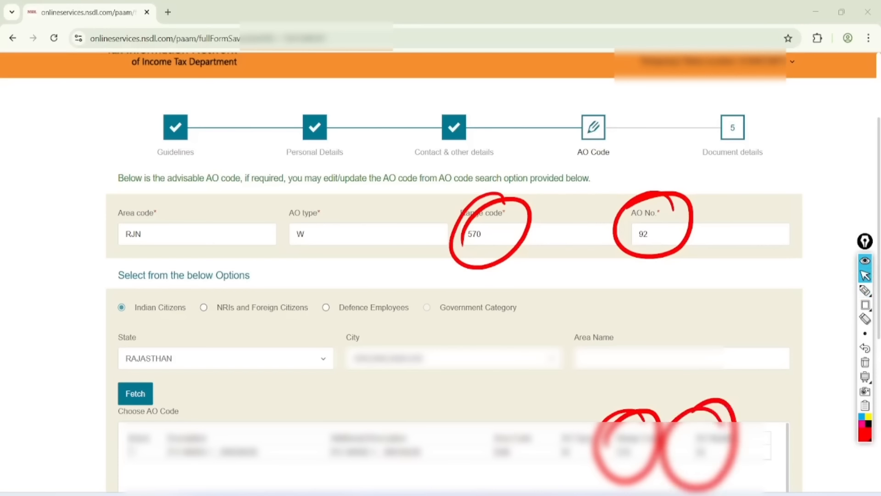
scroll(454, 280, "down", 6)
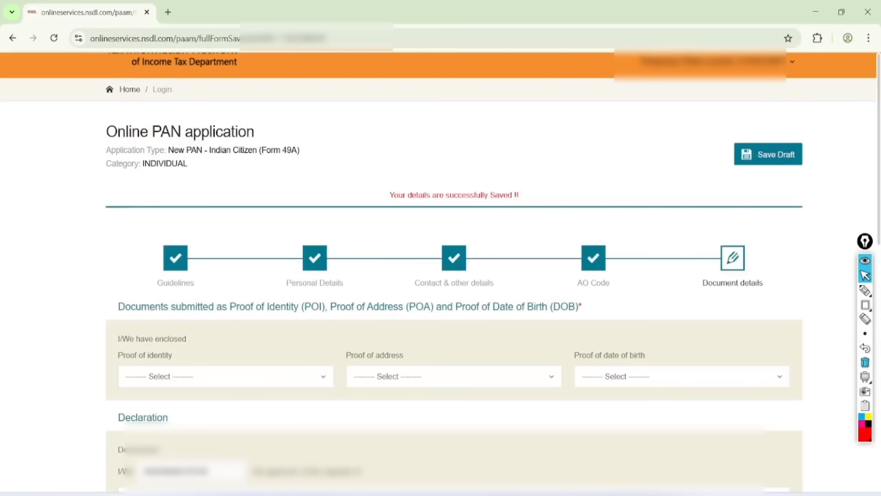
scroll(440, 272, "down", 3)
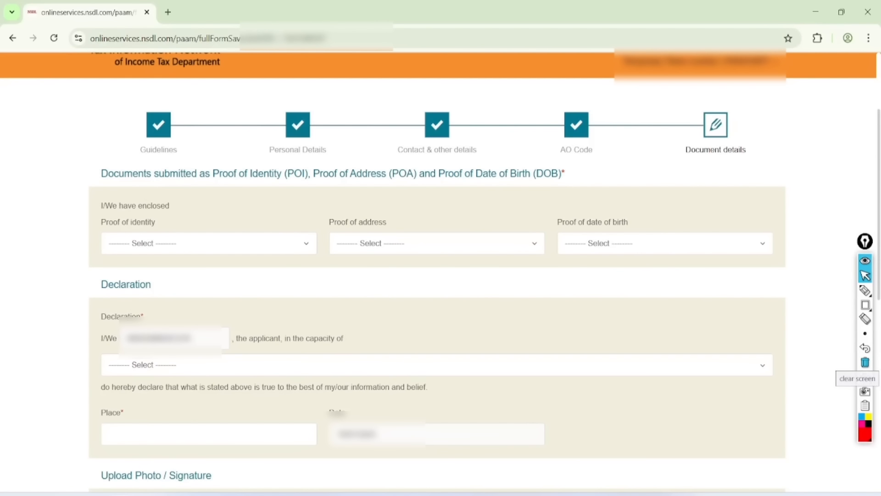
Step: Circle the Proof of identity, Proof of address and Proof of date of birth fields in red
left_click(865, 290)
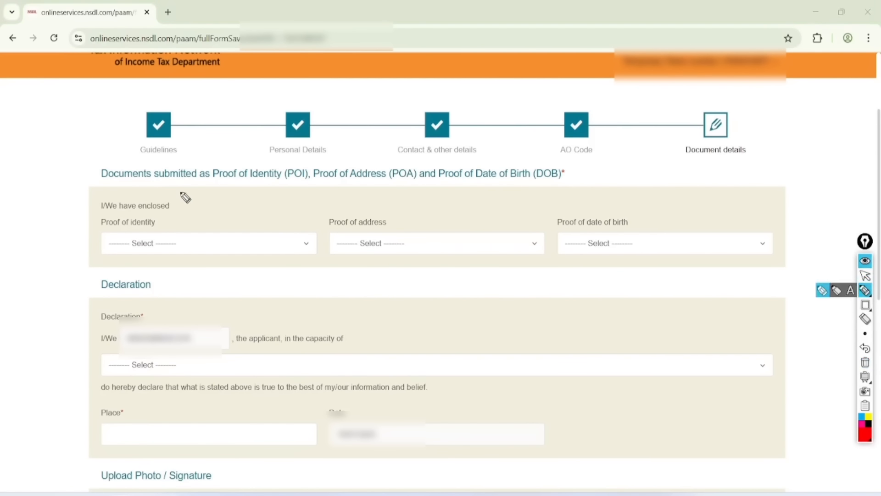
mouse_move(185, 195)
left_mouse_down()
mouse_move(142, 275)
mouse_move(129, 192)
left_mouse_up()
mouse_move(386, 189)
left_mouse_down()
mouse_move(368, 271)
mouse_move(384, 220)
left_mouse_up()
mouse_move(659, 196)
left_mouse_down()
mouse_move(628, 179)
mouse_move(665, 274)
mouse_move(657, 196)
left_mouse_up()
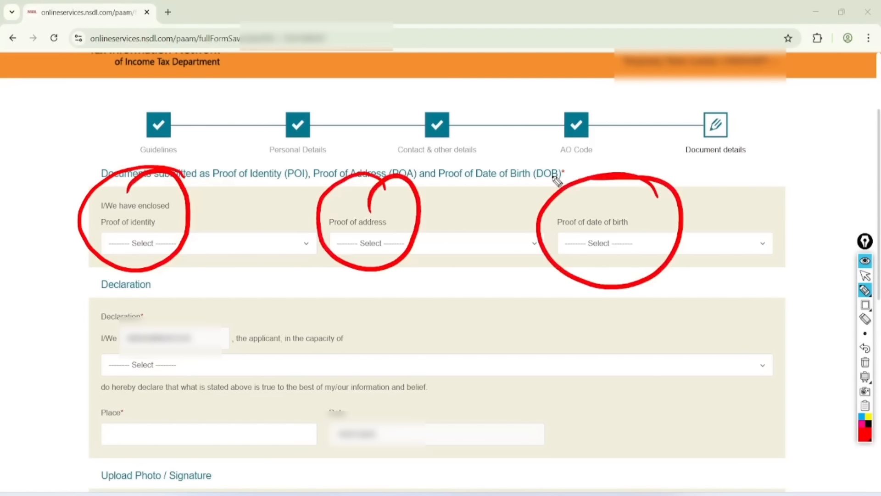
Step: Handwrite "Aadhaar card" in red below the proof fields, underline it twice and circle it, and remove all pen marks
mouse_move(384, 340)
left_mouse_down()
mouse_move(390, 315)
mouse_move(409, 311)
mouse_move(415, 321)
mouse_move(448, 274)
mouse_move(495, 248)
left_mouse_up()
mouse_move(426, 331)
left_mouse_down()
mouse_move(433, 364)
mouse_move(448, 319)
mouse_move(468, 298)
mouse_move(466, 325)
left_mouse_up()
left_click_drag(436, 378, 498, 318)
left_click_drag(453, 380, 493, 342)
mouse_move(511, 219)
left_mouse_down()
mouse_move(390, 248)
mouse_move(419, 220)
mouse_move(409, 238)
left_mouse_up()
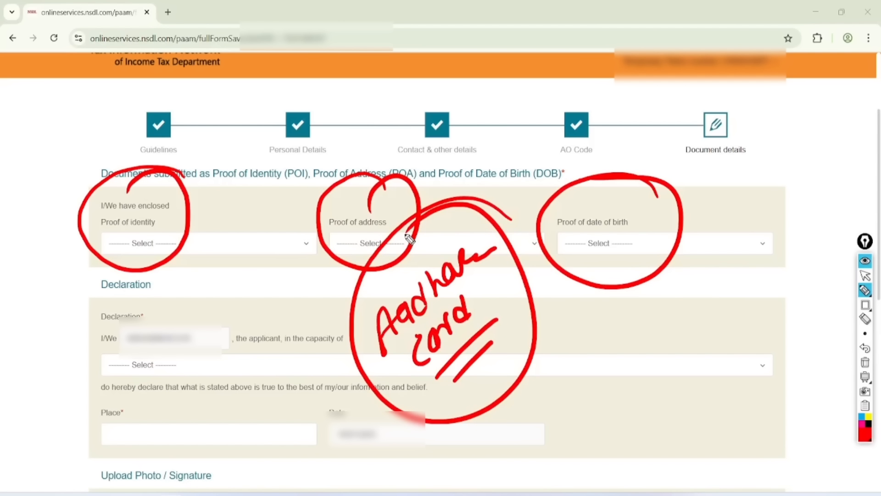
left_click(865, 276)
left_click(866, 362)
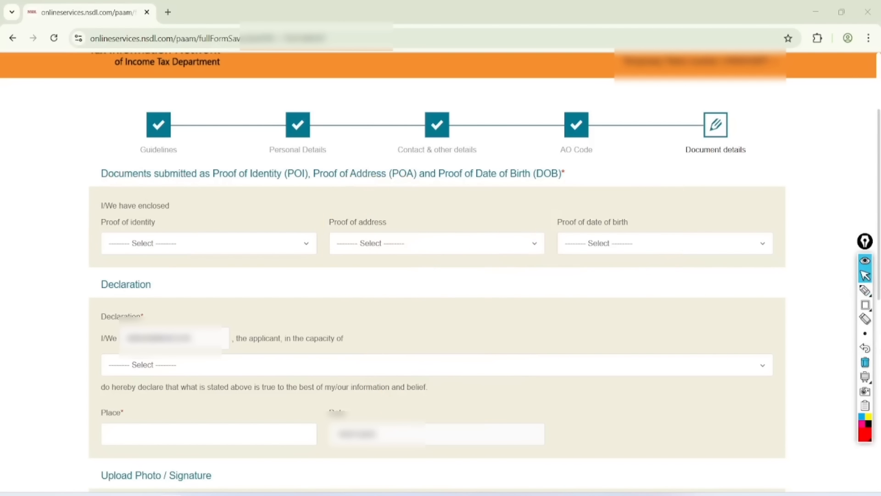
Step: Set the proof of identity, proof of address and proof of date of birth each to the AADHAAR Card
left_click(128, 243)
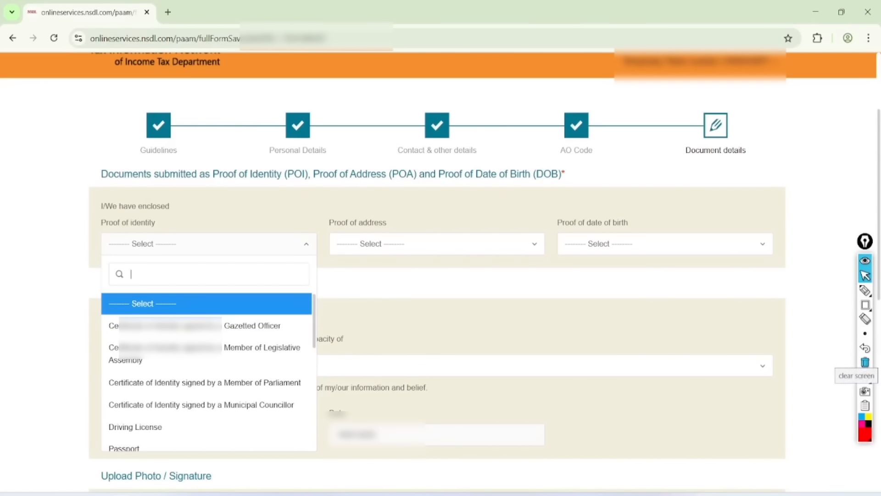
type("AA")
key("Return")
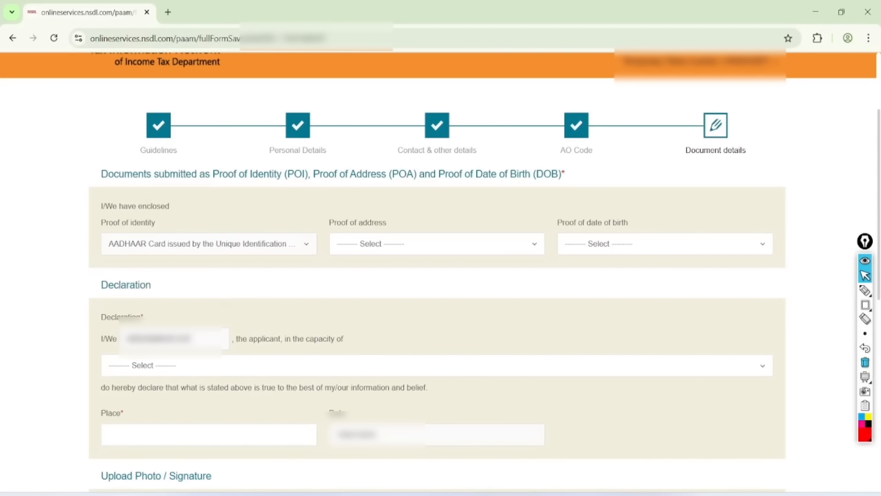
left_click(436, 243)
type("AA")
left_click(439, 304)
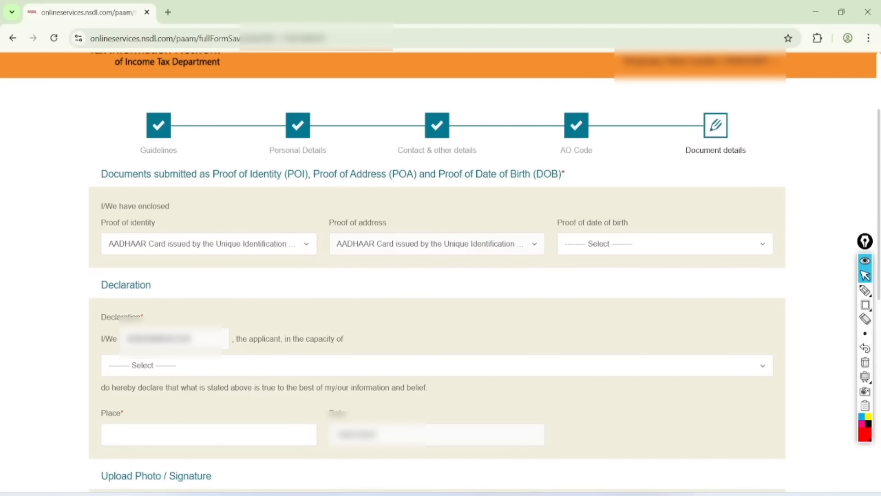
left_click(656, 244)
type("AA")
left_click(648, 310)
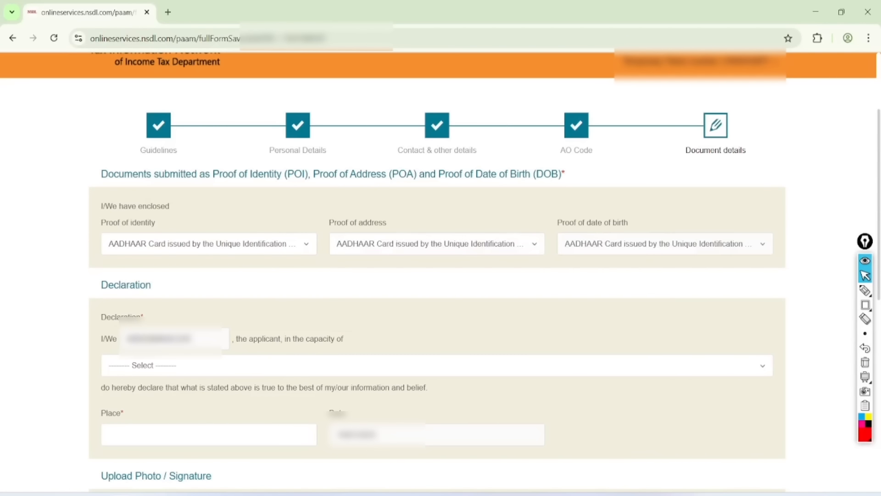
Step: Circle the Declaration label and put a red tick on the capacity field, and remove all pen marks
scroll(436, 280, "down", 3)
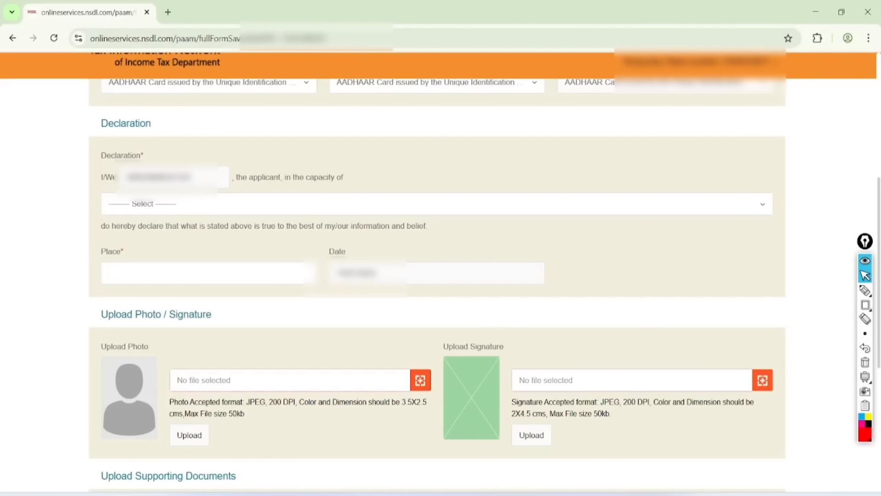
left_click(865, 290)
mouse_move(208, 131)
left_mouse_down()
mouse_move(106, 177)
mouse_move(192, 130)
mouse_move(186, 135)
left_mouse_up()
mouse_move(204, 198)
left_mouse_down()
mouse_move(216, 211)
mouse_move(300, 168)
left_mouse_up()
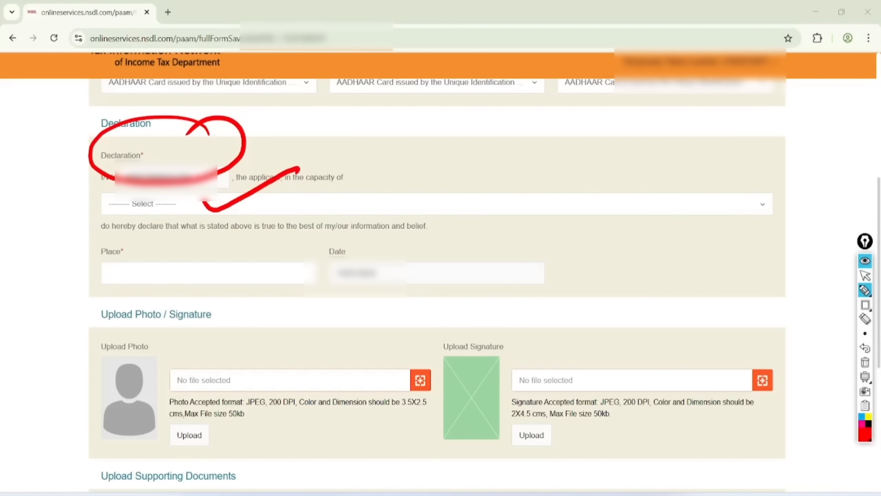
left_click(865, 275)
left_click(865, 362)
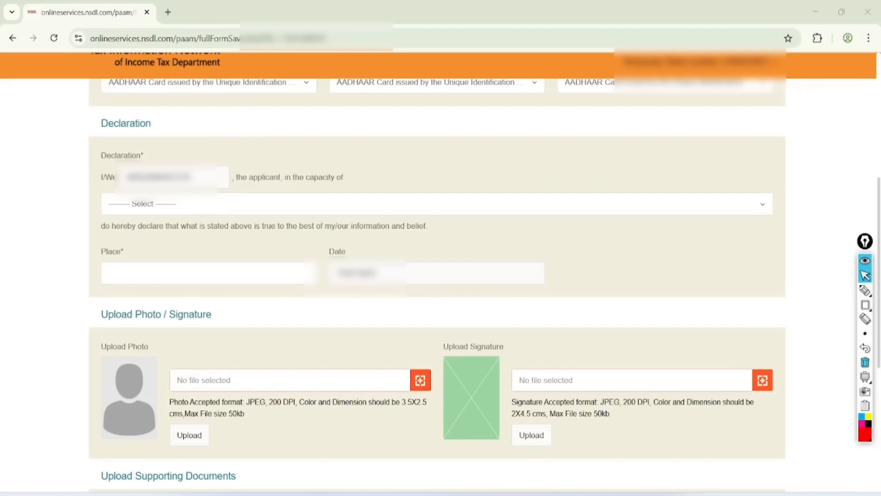
Step: Set the applicant's capacity in the declaration to Himself/Herself and fill in the place
left_click(436, 204)
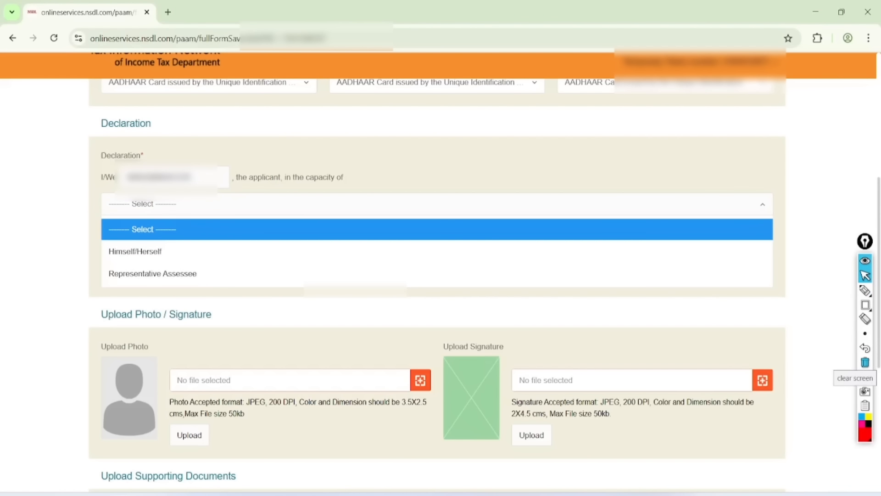
left_click(135, 252)
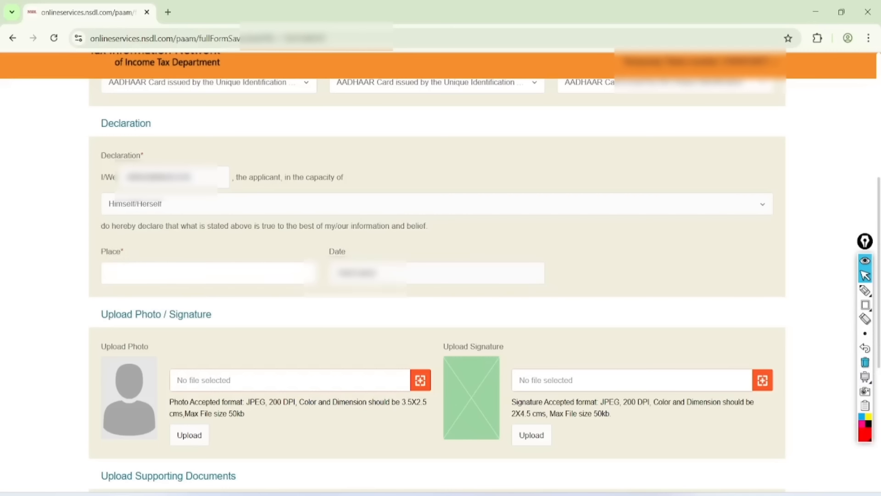
left_click(130, 279)
type("DE")
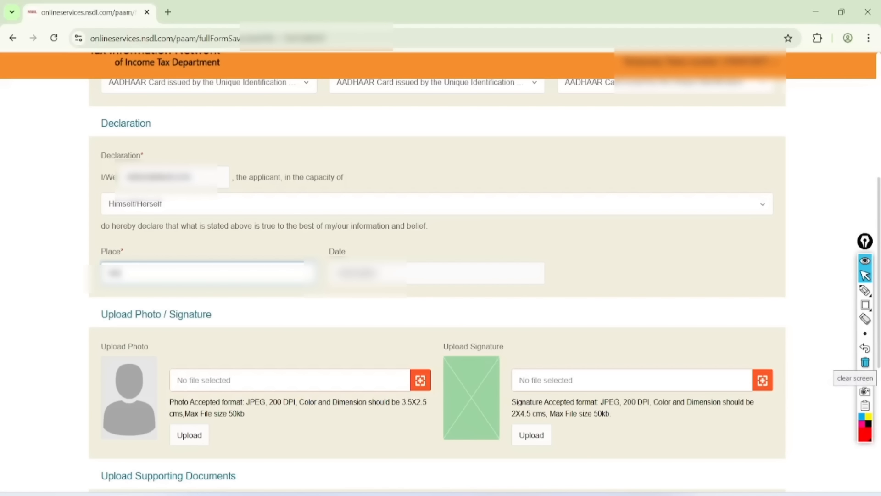
type("██████")
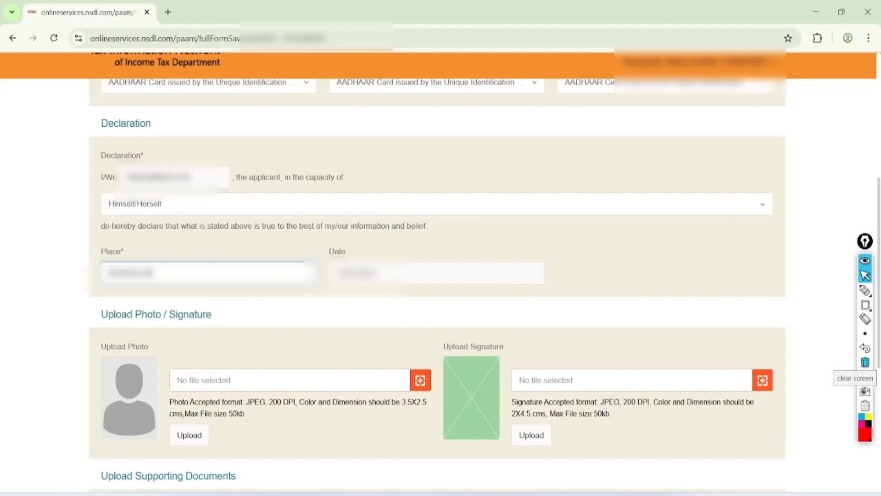
type("████")
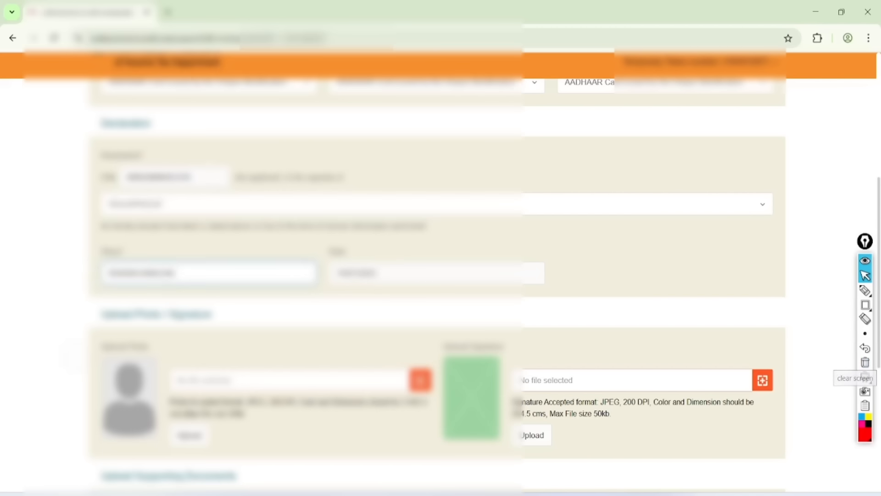
Step: Circle the photo upload, signature upload and Add Document areas in red
scroll(441, 284, "down", 3)
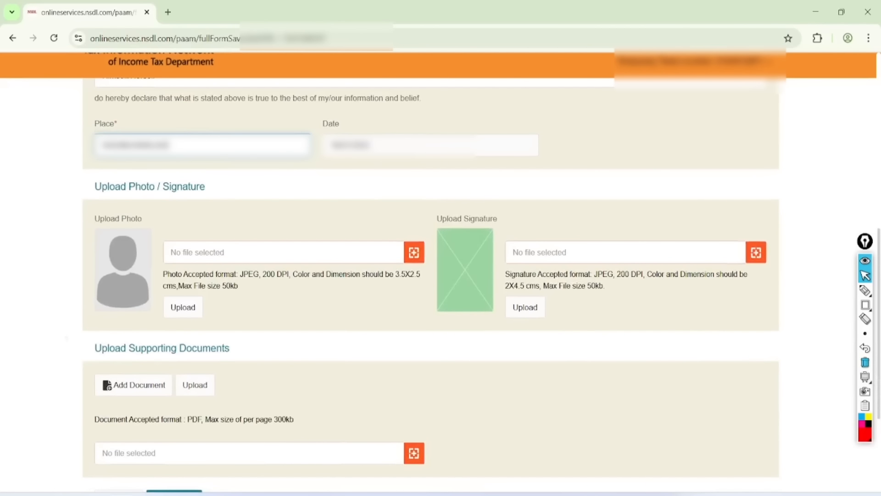
scroll(440, 284, "down", 2)
left_click(865, 290)
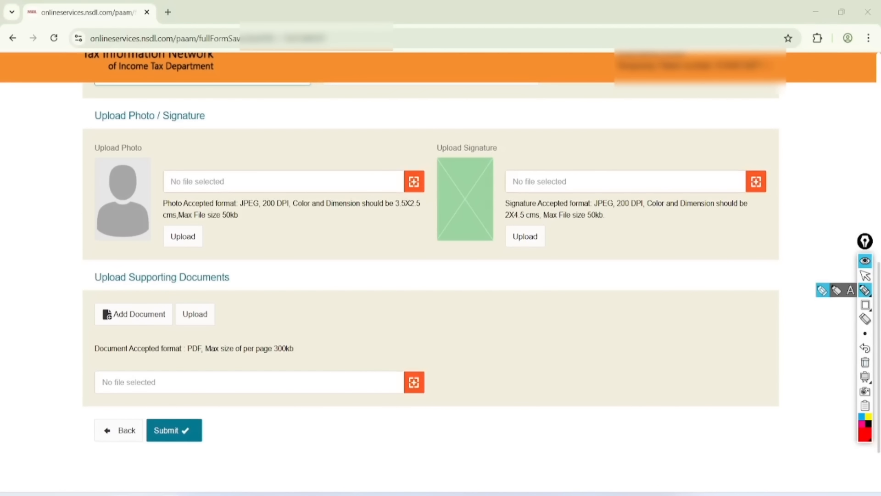
left_click_drag(87, 166, 87, 195)
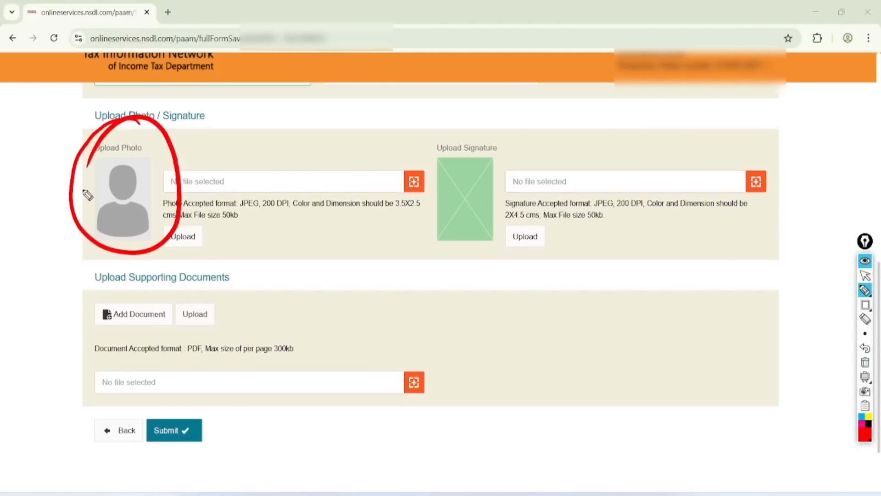
left_click_drag(512, 137, 400, 160)
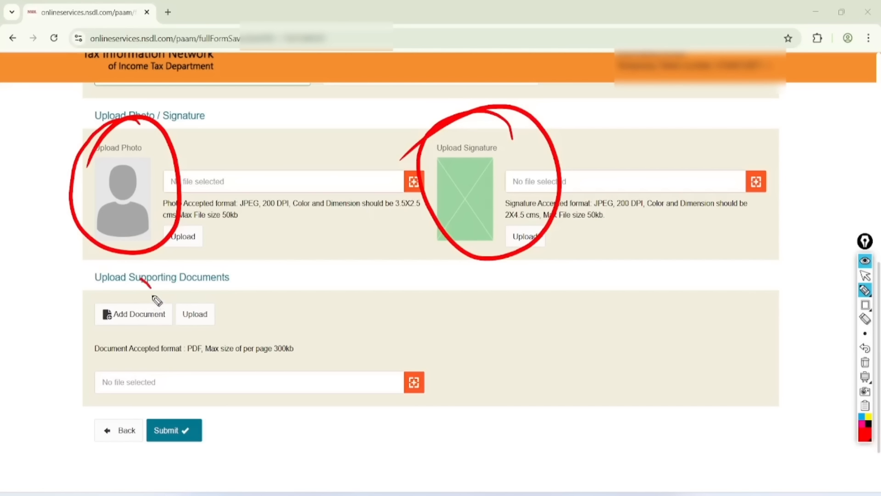
mouse_move(153, 301)
left_mouse_down()
mouse_move(169, 326)
mouse_move(145, 352)
mouse_move(120, 306)
left_mouse_up()
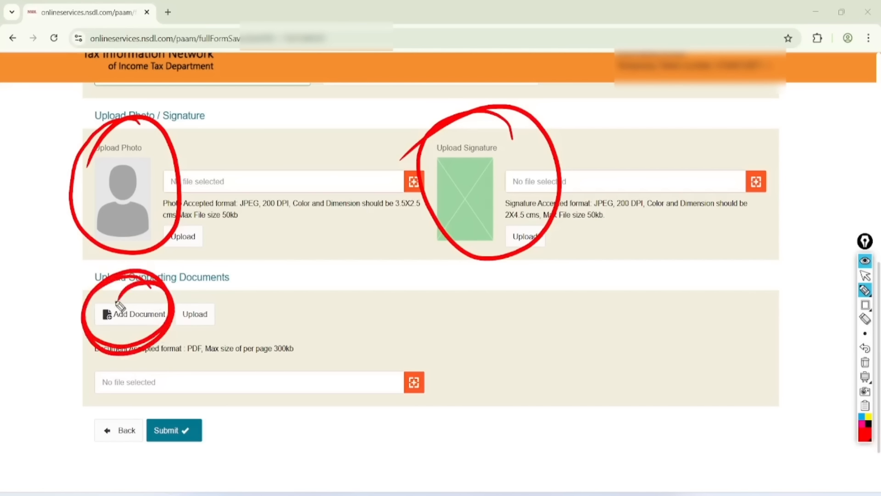
Step: Circle the Submit control below the supporting documents in red and clear all pen marks from the page
mouse_move(201, 398)
left_mouse_down()
mouse_move(181, 466)
mouse_move(168, 417)
left_mouse_up()
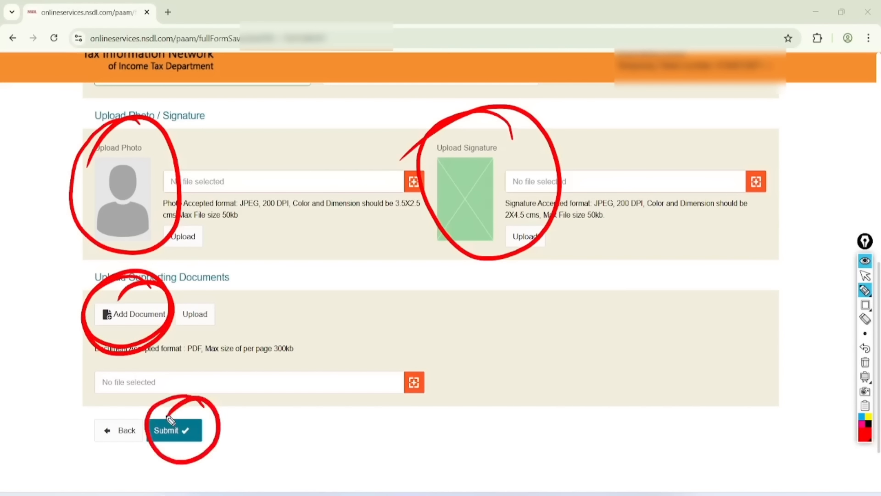
left_click(865, 275)
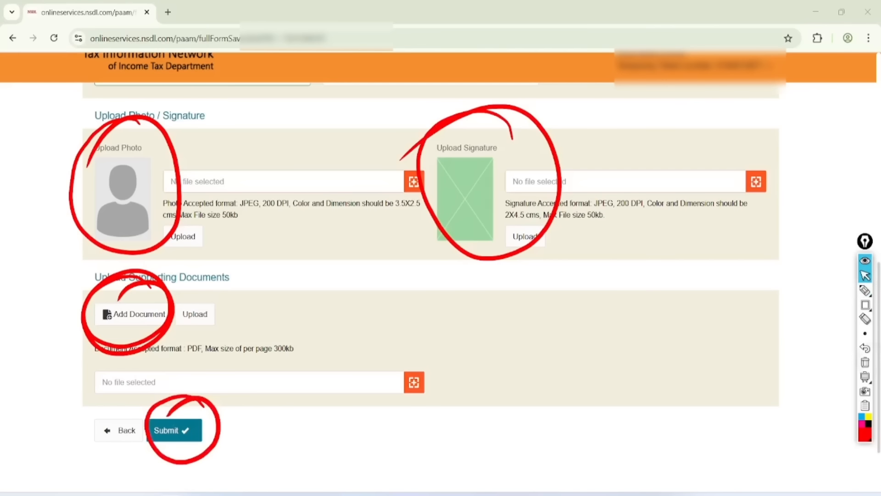
left_click(864, 362)
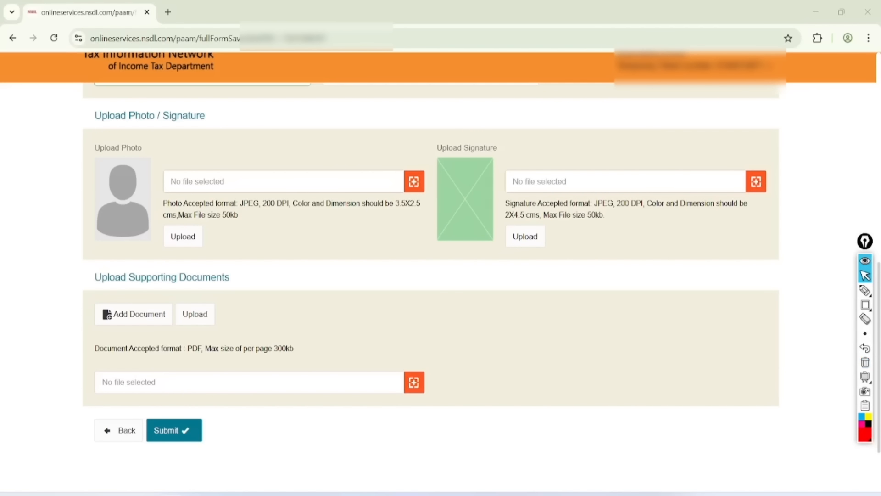
Step: Mark the photo's file picker, the photo and signature Upload controls and the supporting documents area with the red pen
left_click(864, 290)
mouse_move(420, 141)
left_mouse_down()
mouse_move(445, 193)
mouse_move(415, 202)
mouse_move(446, 179)
left_mouse_up()
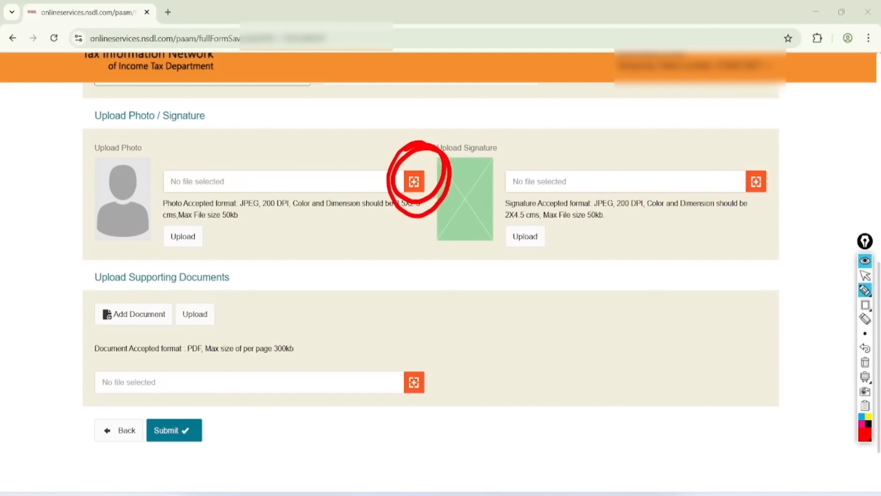
mouse_move(225, 228)
left_mouse_down()
mouse_move(260, 215)
mouse_move(216, 235)
left_mouse_up()
mouse_move(585, 227)
left_mouse_down()
mouse_move(570, 227)
mouse_move(646, 222)
mouse_move(636, 221)
left_mouse_up()
mouse_move(298, 326)
left_mouse_down()
mouse_move(301, 374)
mouse_move(250, 347)
mouse_move(339, 345)
mouse_move(267, 363)
left_mouse_up()
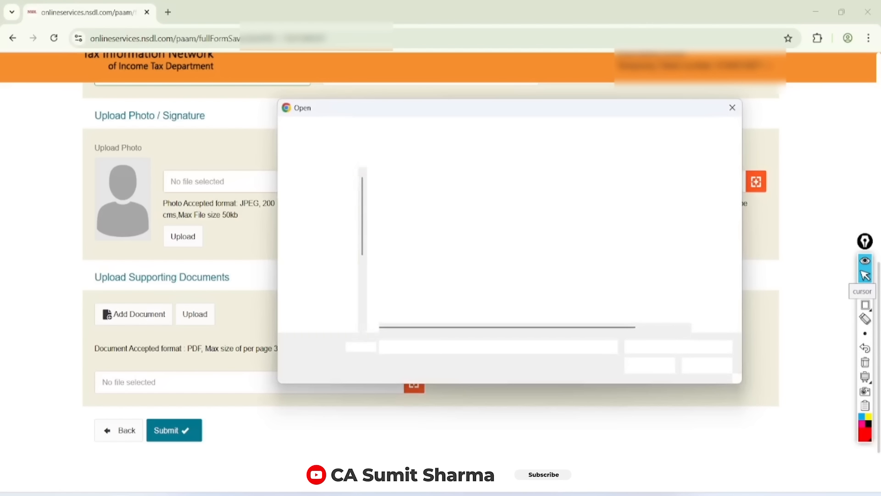
Step: Choose pic-min (1).jpg from the applicant's document folder as the photo file
left_click(316, 273)
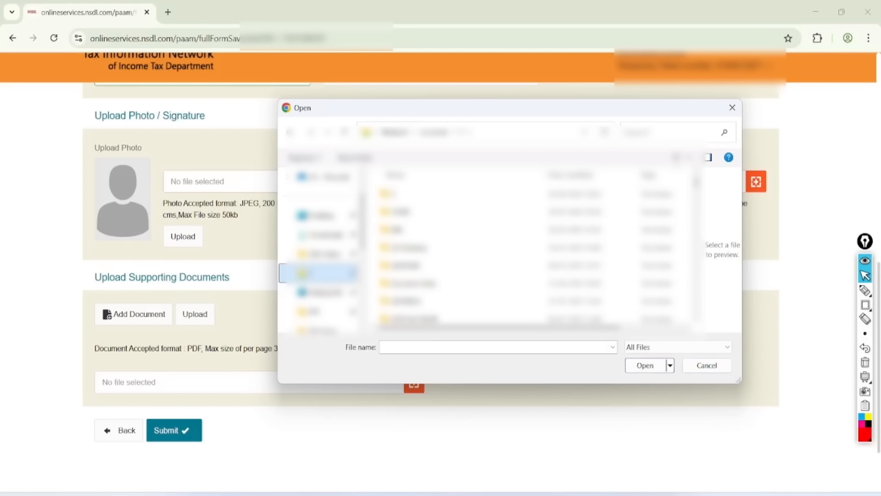
left_click(399, 230)
scroll(534, 252, "down", 1)
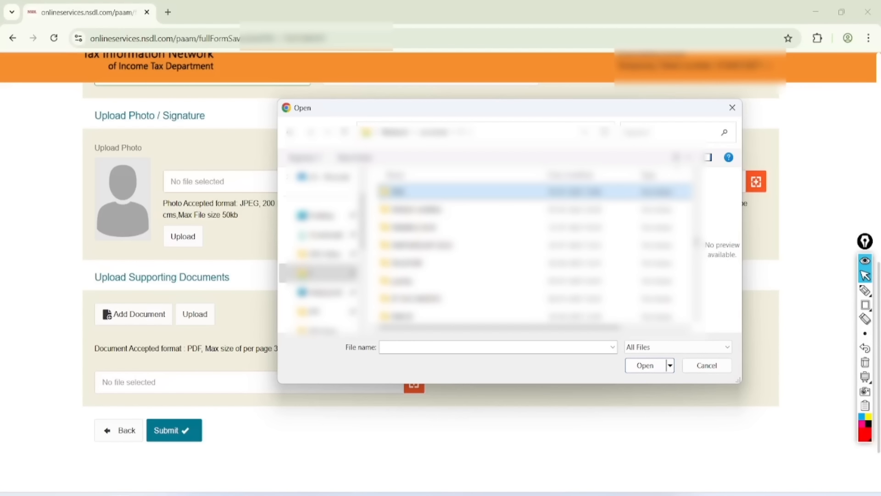
key("F2")
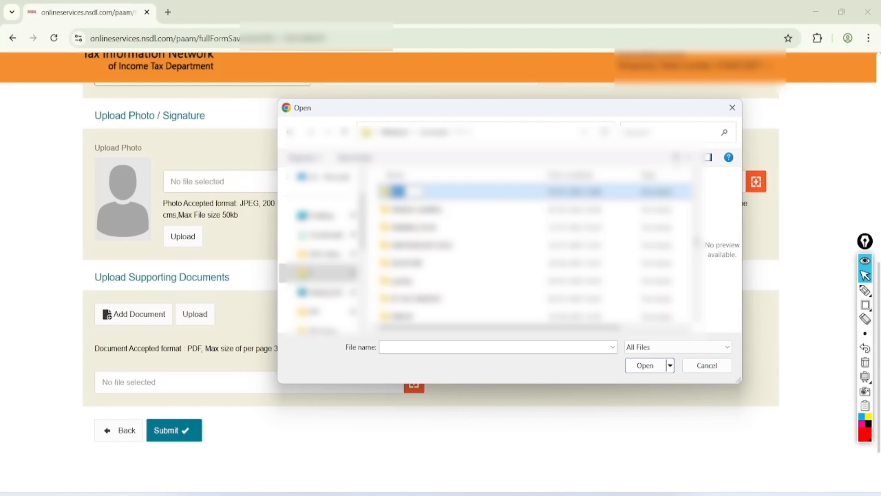
left_click(463, 192)
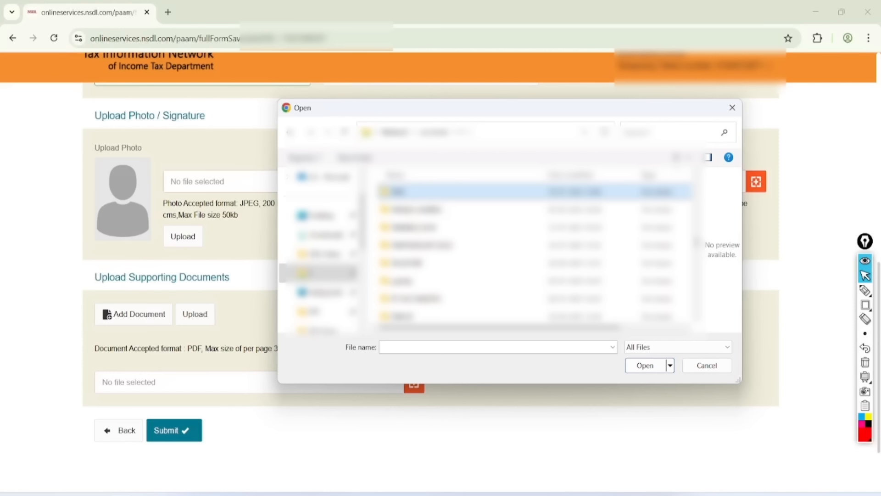
double_click(422, 191)
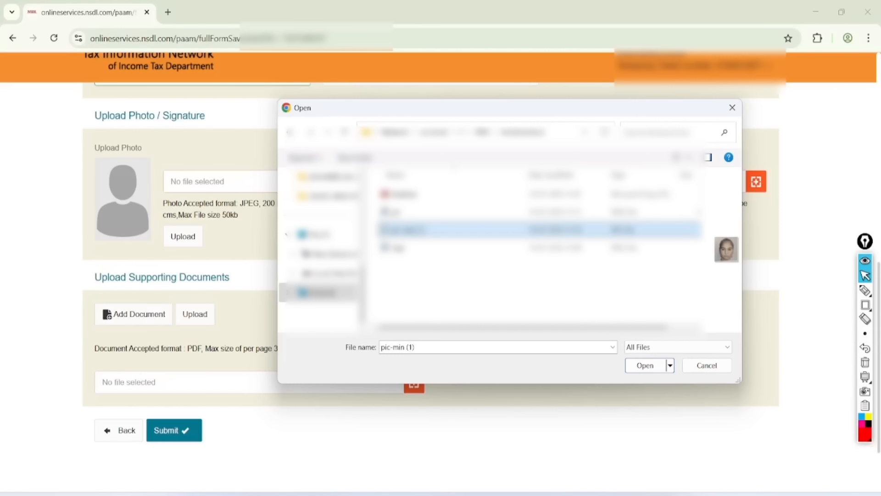
key("Return")
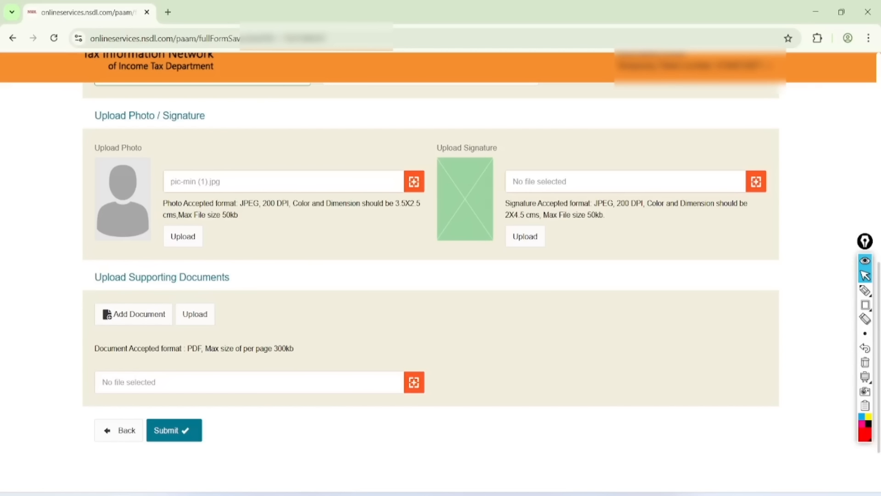
Step: Circle the photo's Upload control in red and clear the pen mark
left_click(865, 290)
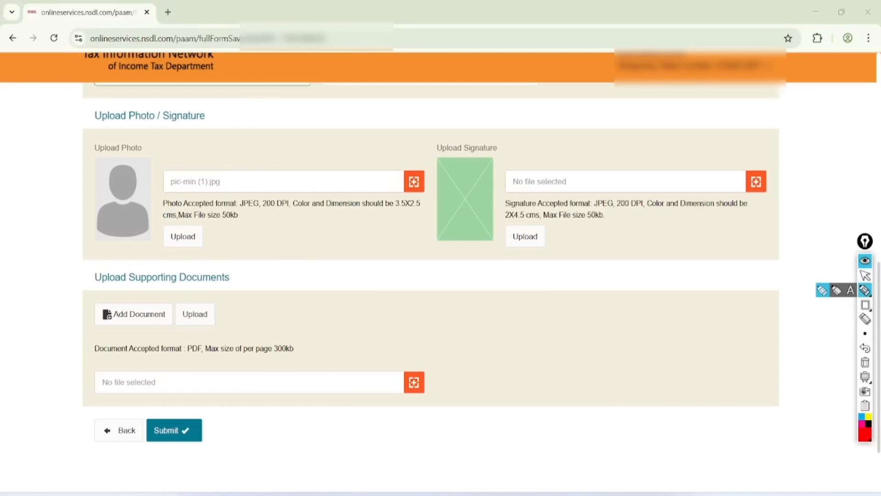
mouse_move(190, 209)
left_mouse_down()
mouse_move(215, 239)
mouse_move(170, 233)
left_mouse_up()
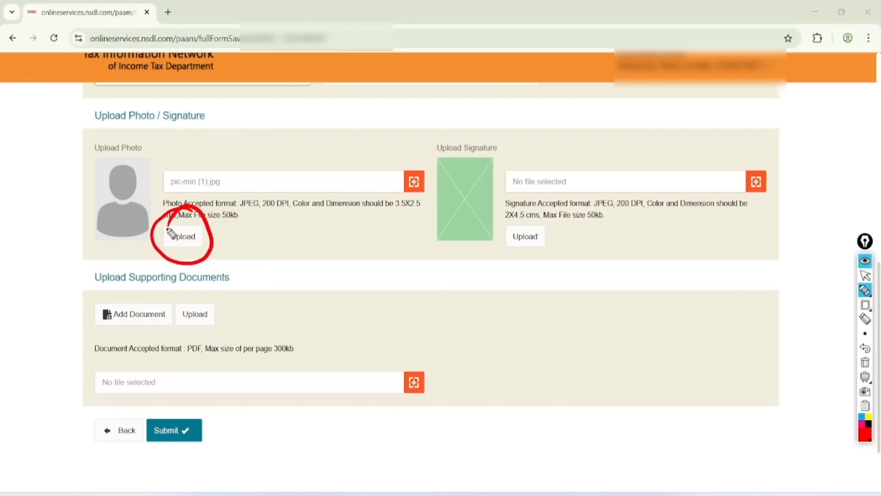
left_click(865, 275)
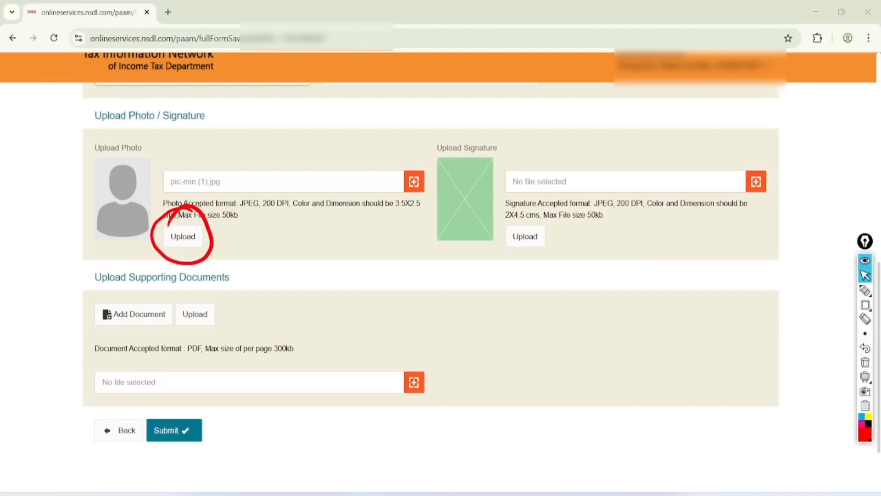
left_click(865, 362)
Step: Upload the chosen photo and return to the Upload Photo / Signature section
left_click(183, 236)
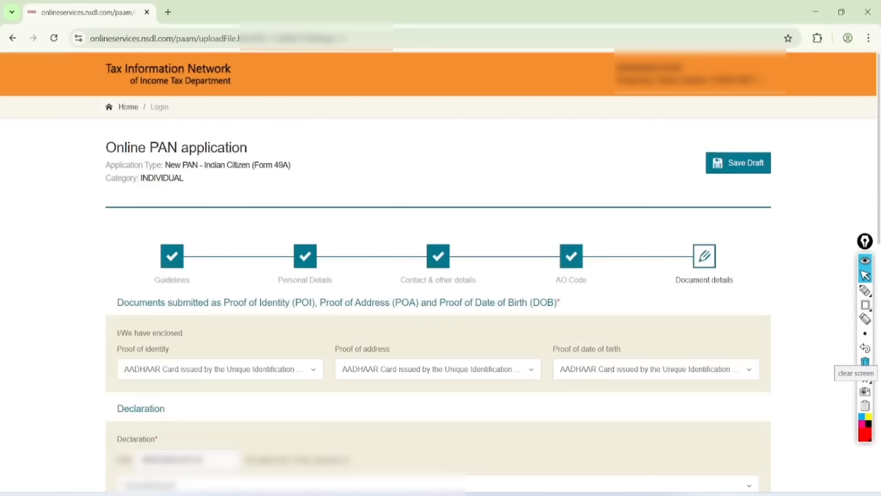
scroll(436, 293, "down", 6)
scroll(436, 294, "down", 3)
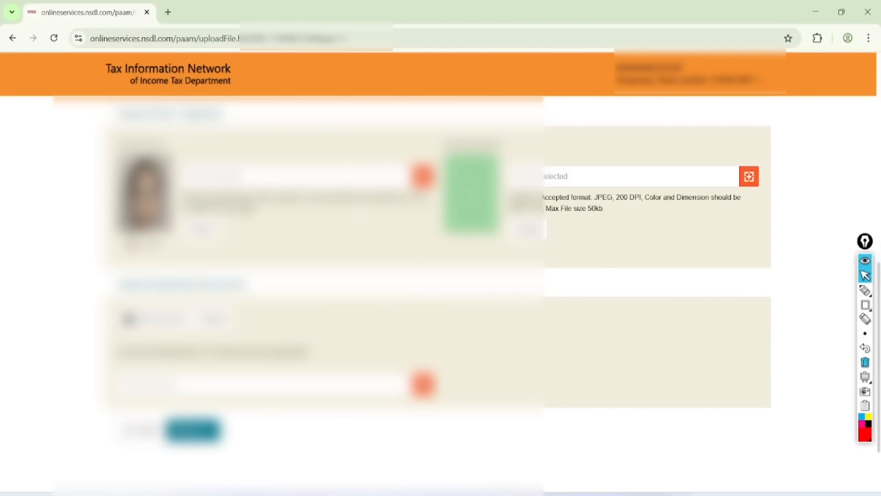
scroll(436, 294, "up", 1)
Step: Circle the uploaded photo in red, tick the signature's file picker and circle the signature's Upload control
left_click(865, 290)
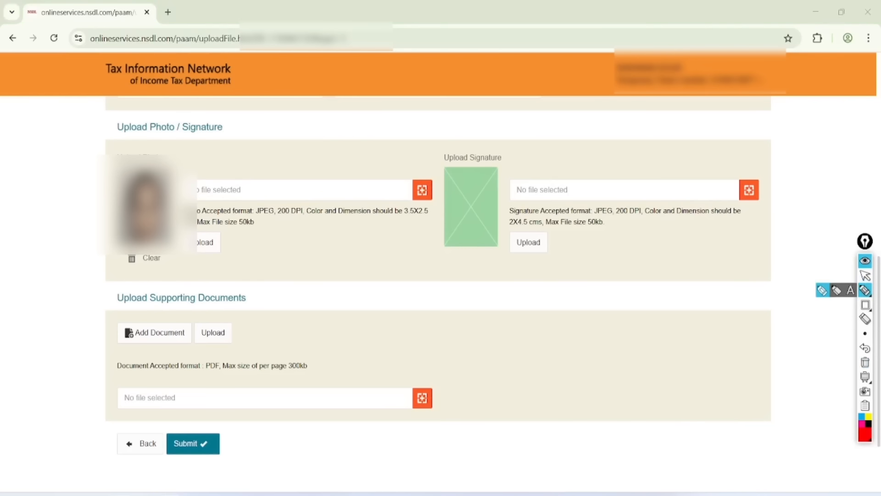
mouse_move(192, 137)
left_mouse_down()
mouse_move(108, 262)
mouse_move(191, 148)
mouse_move(97, 193)
left_mouse_up()
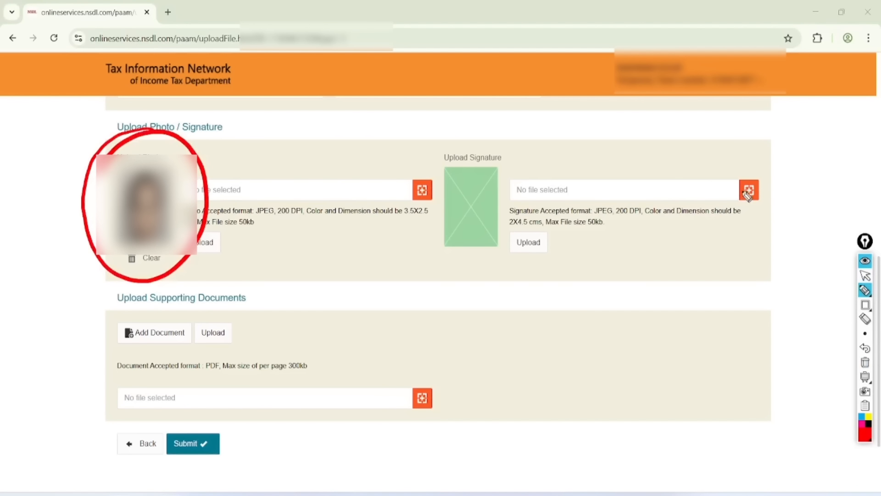
left_click_drag(749, 192, 814, 155)
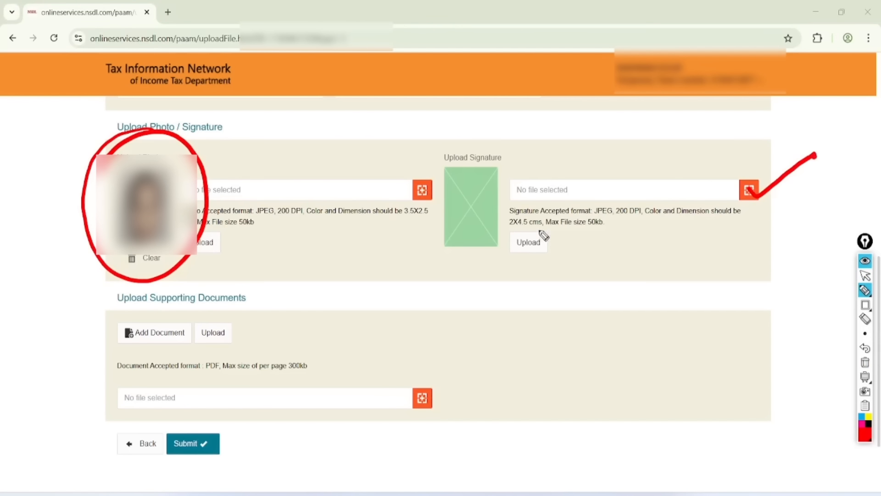
mouse_move(556, 225)
left_mouse_down()
mouse_move(497, 242)
mouse_move(576, 227)
mouse_move(518, 226)
left_mouse_up()
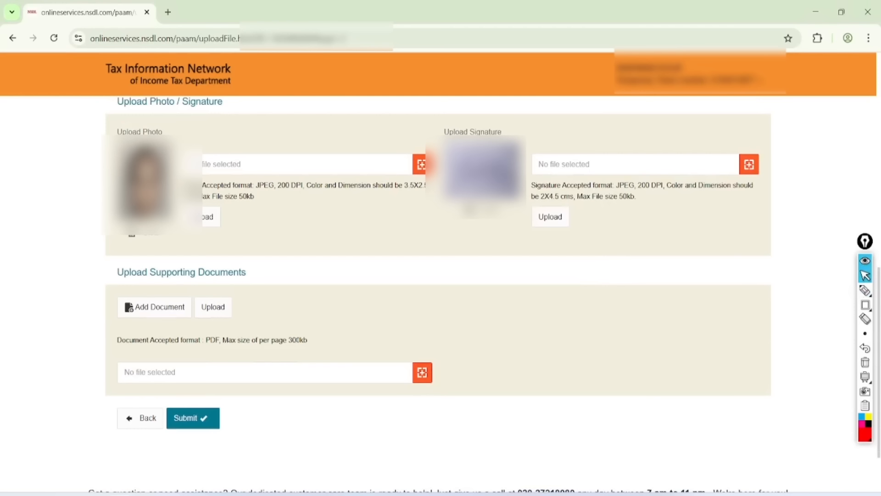
Step: Circle the supporting document's file picker in red, clear the mark and open the file selection for that document
left_click(865, 290)
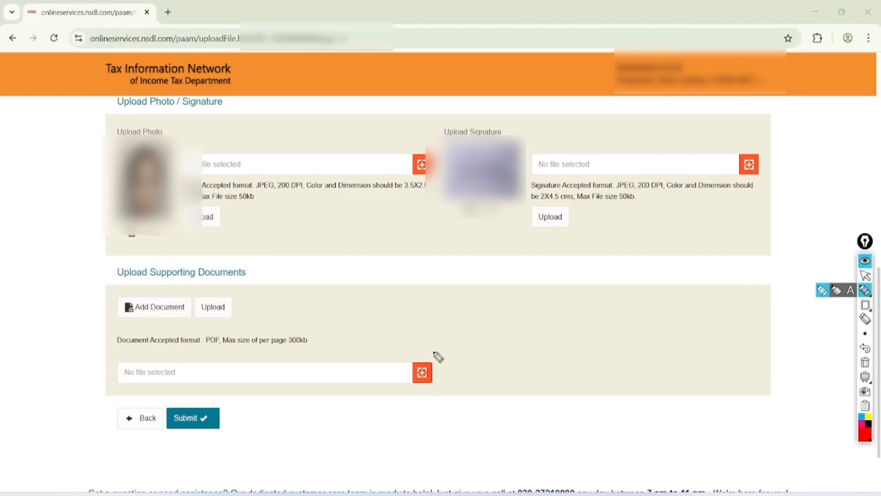
mouse_move(436, 339)
left_mouse_down()
mouse_move(407, 358)
mouse_move(449, 340)
left_mouse_up()
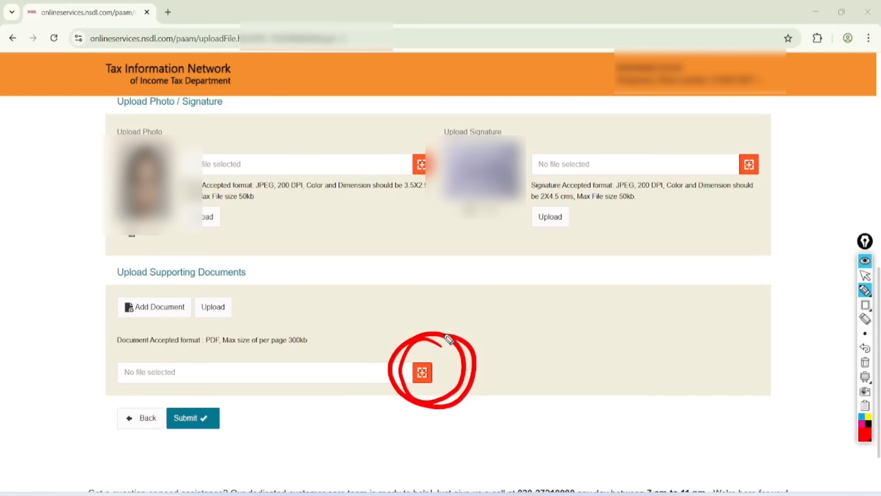
left_click(866, 276)
left_click(865, 362)
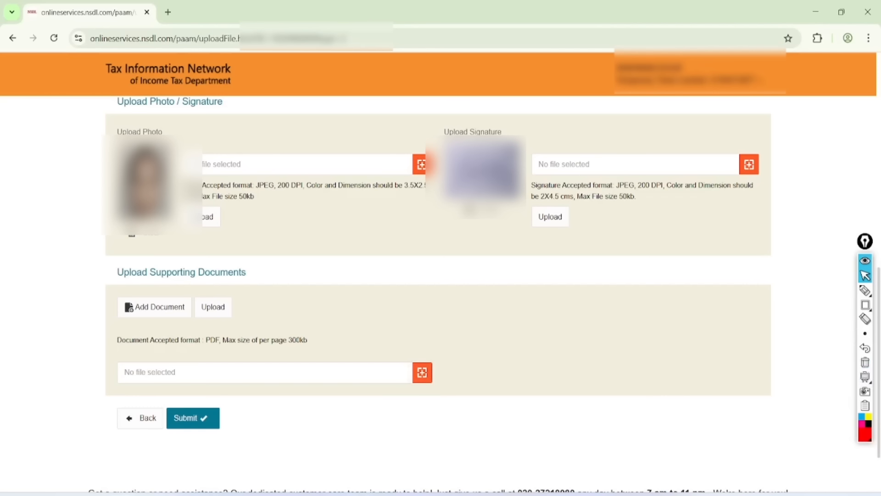
left_click(422, 372)
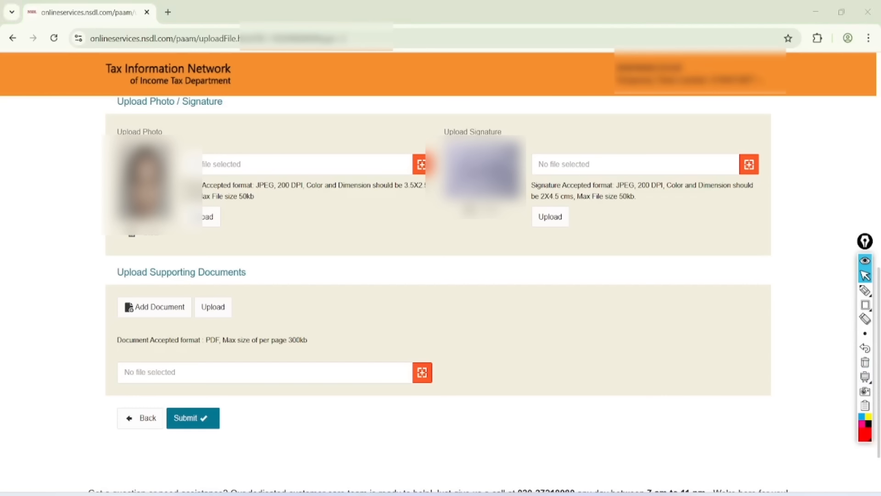
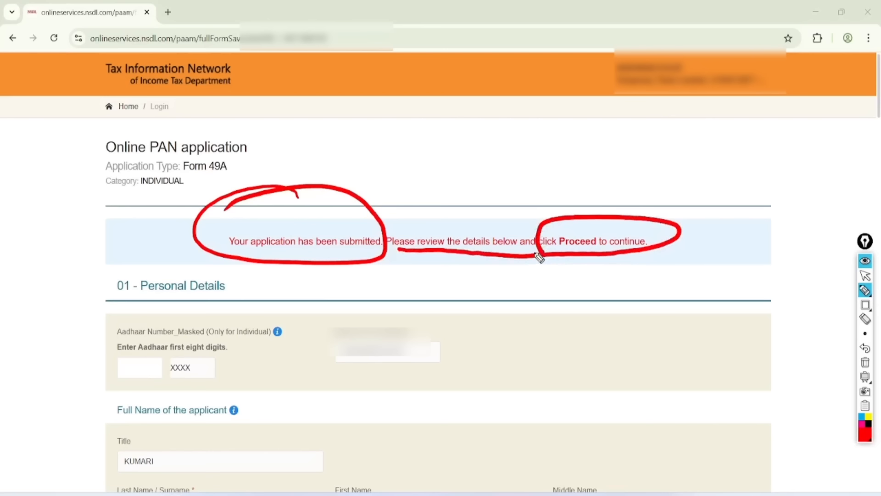
Step: Circle the Aadhaar number boxes and the field beside them, tick the applicant's title, and clear all pen marks
mouse_move(212, 350)
left_mouse_down()
mouse_move(175, 344)
mouse_move(211, 386)
mouse_move(197, 345)
left_mouse_up()
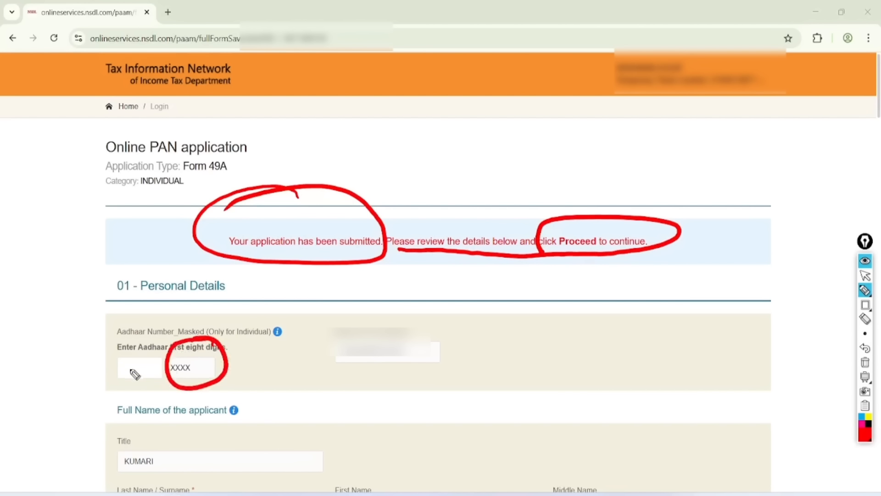
mouse_move(142, 329)
left_mouse_down()
mouse_move(143, 393)
mouse_move(112, 347)
mouse_move(156, 338)
mouse_move(129, 354)
left_mouse_up()
mouse_move(445, 320)
left_mouse_down()
mouse_move(356, 309)
mouse_move(456, 338)
mouse_move(371, 307)
left_mouse_up()
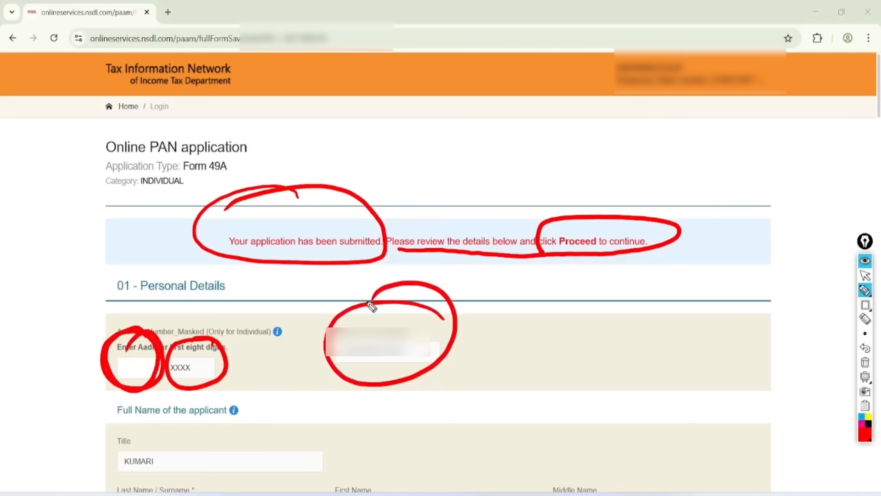
mouse_move(176, 452)
left_mouse_down()
mouse_move(204, 456)
mouse_move(285, 413)
left_mouse_up()
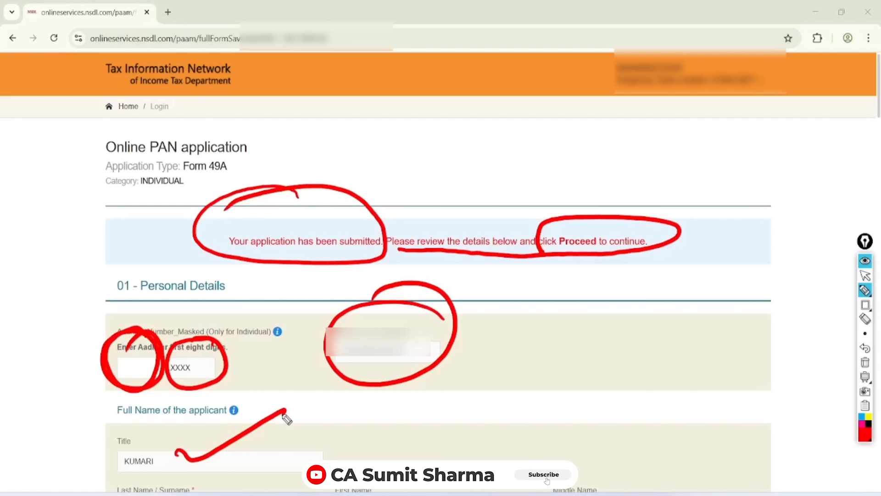
left_click(865, 275)
left_click(865, 363)
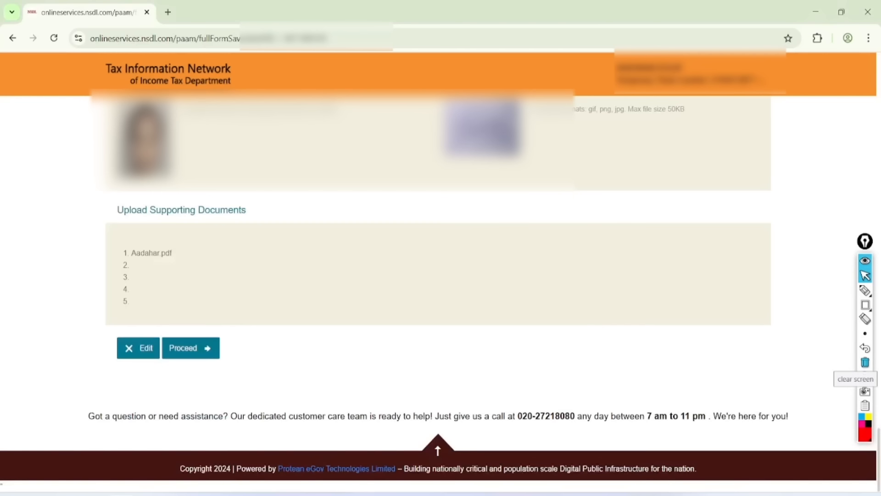
Step: Circle Proceed in red below the reviewed details, clear the mark and proceed to the payment page
left_click(865, 290)
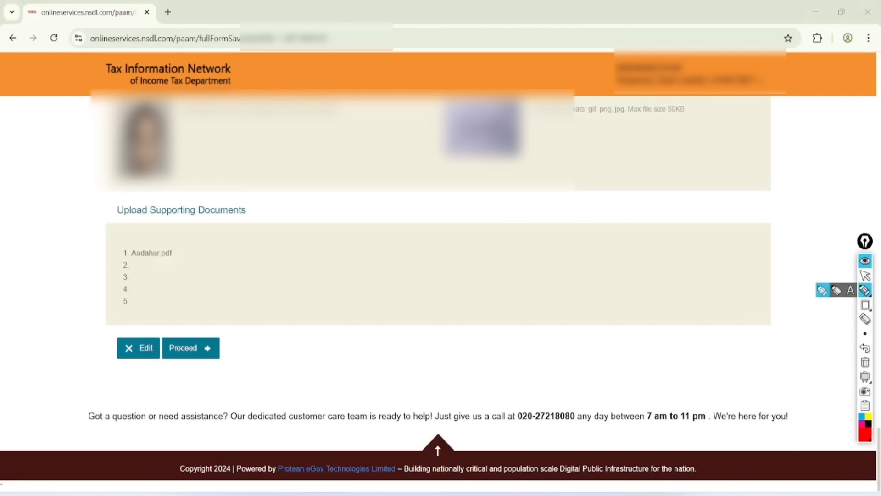
mouse_move(232, 301)
left_mouse_down()
mouse_move(173, 398)
mouse_move(218, 311)
left_mouse_up()
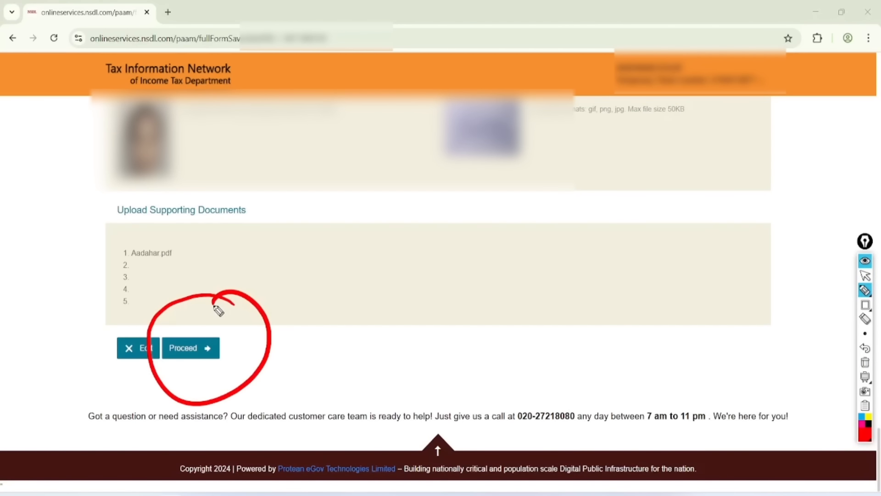
left_click(865, 276)
left_click(865, 362)
left_click(191, 348)
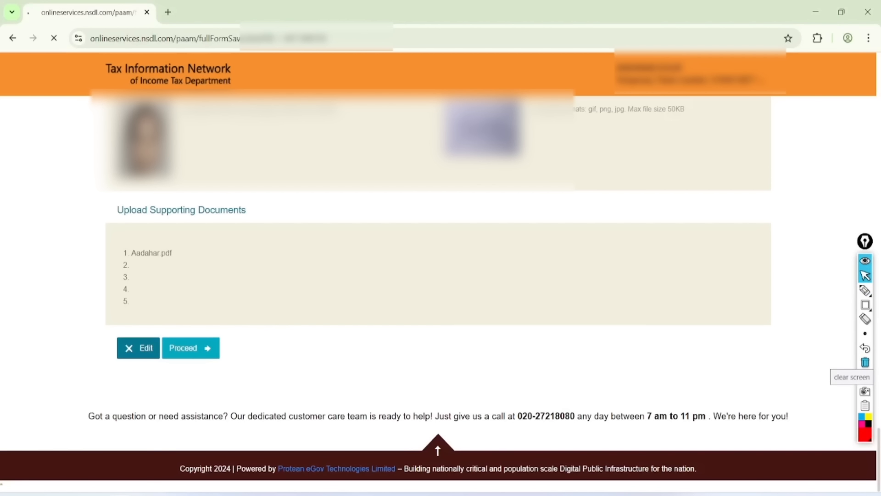
Step: Mark the PAYTM and Bill Desk payment modes with red ticks, cross out Demand Draft, and clear all pen marks
left_click(865, 290)
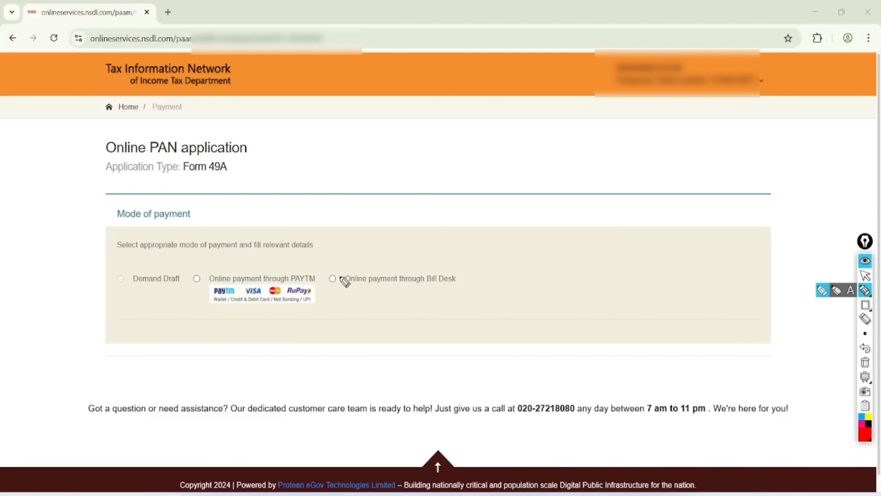
left_click_drag(333, 279, 404, 231)
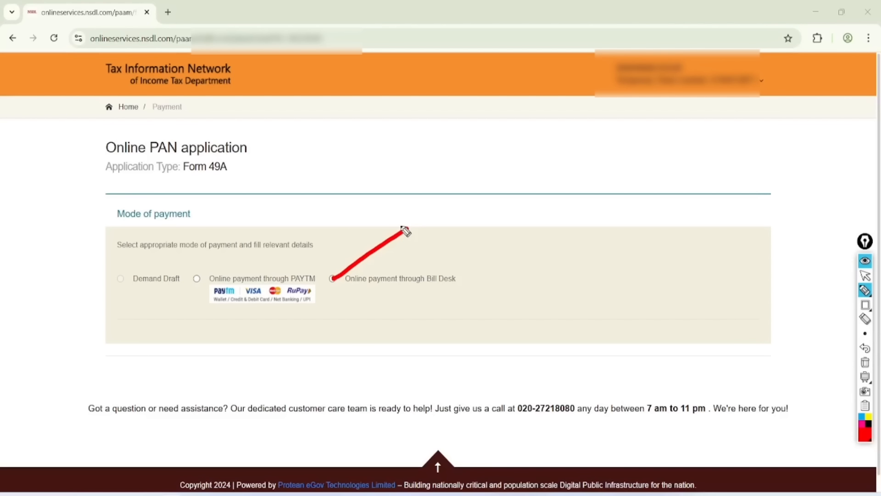
mouse_move(208, 314)
left_mouse_down()
mouse_move(229, 304)
mouse_move(253, 321)
mouse_move(263, 307)
left_mouse_up()
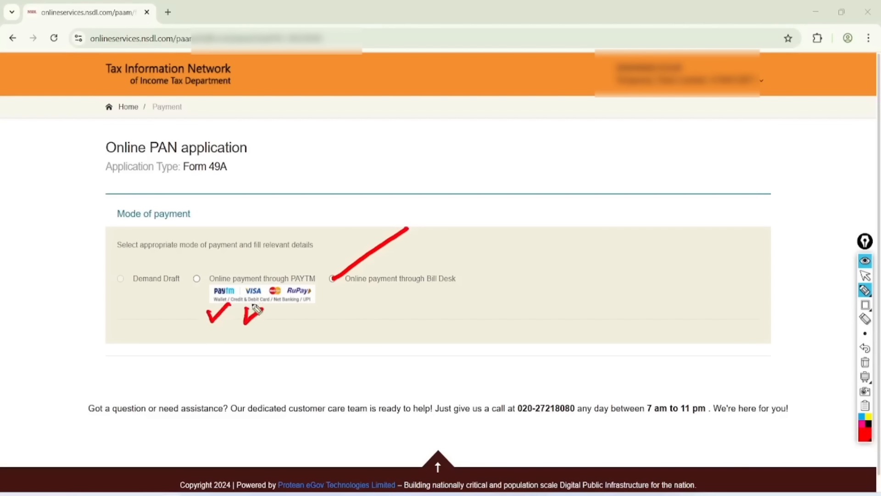
left_click_drag(195, 281, 244, 235)
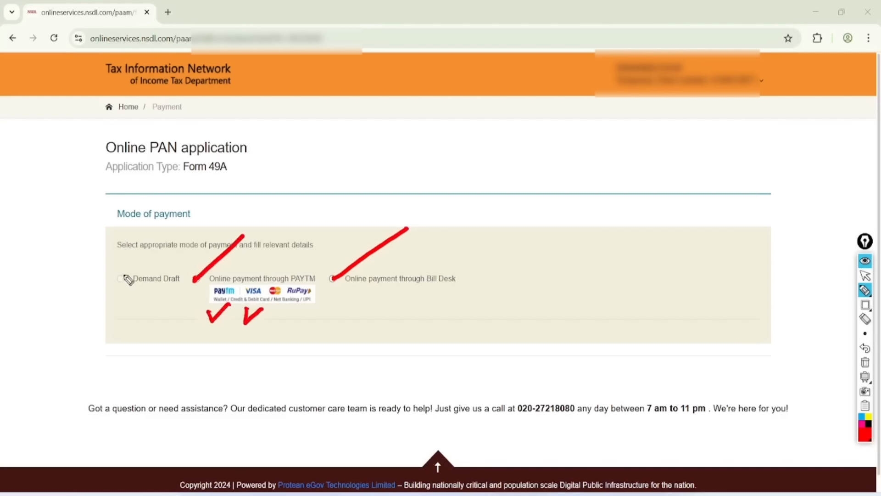
mouse_move(115, 275)
left_mouse_down()
mouse_move(148, 254)
mouse_move(150, 317)
left_mouse_up()
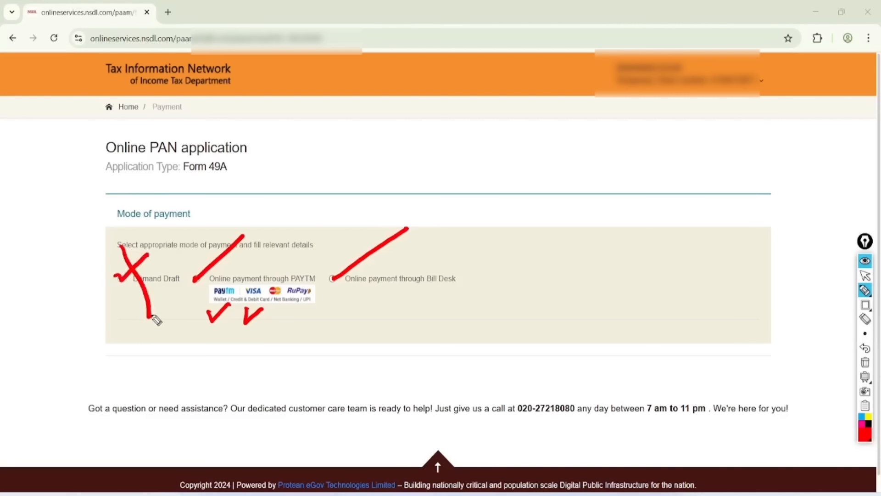
left_click(865, 275)
left_click(865, 362)
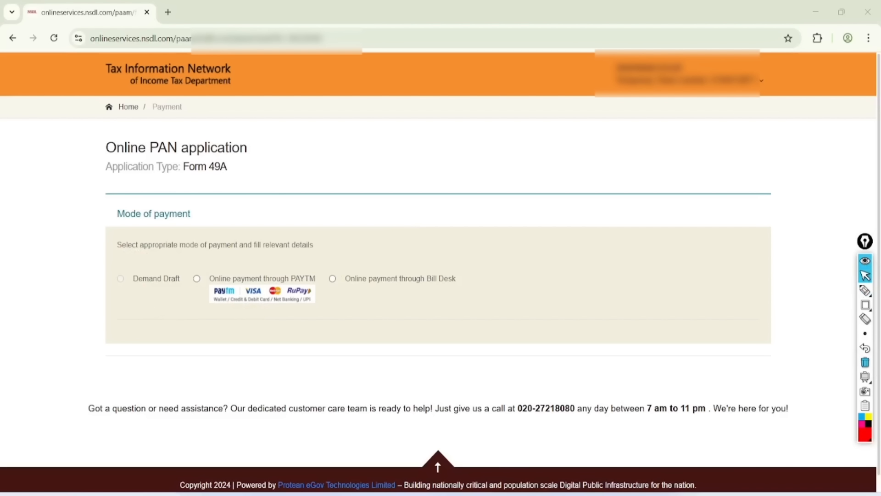
Step: Choose online payment through PAYTM, agree to the terms of service, and confirm the payment to reach the gateway
left_click(197, 278)
scroll(439, 294, "down", 5)
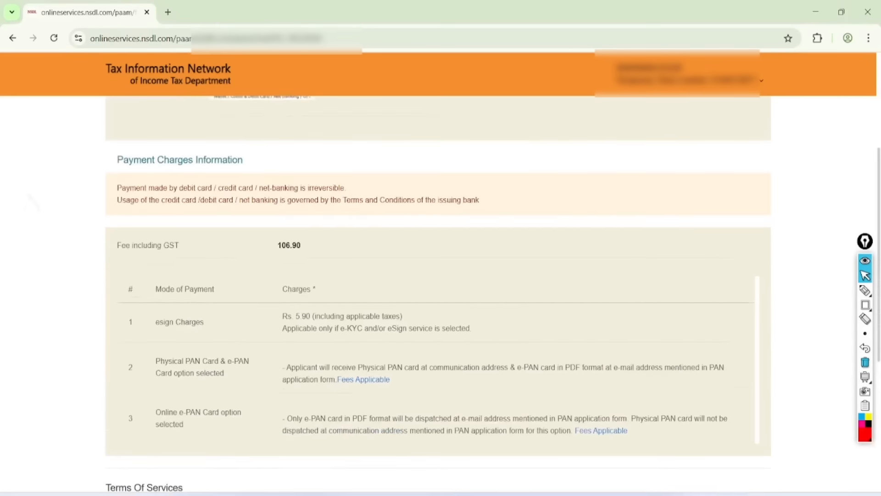
scroll(438, 294, "down", 1)
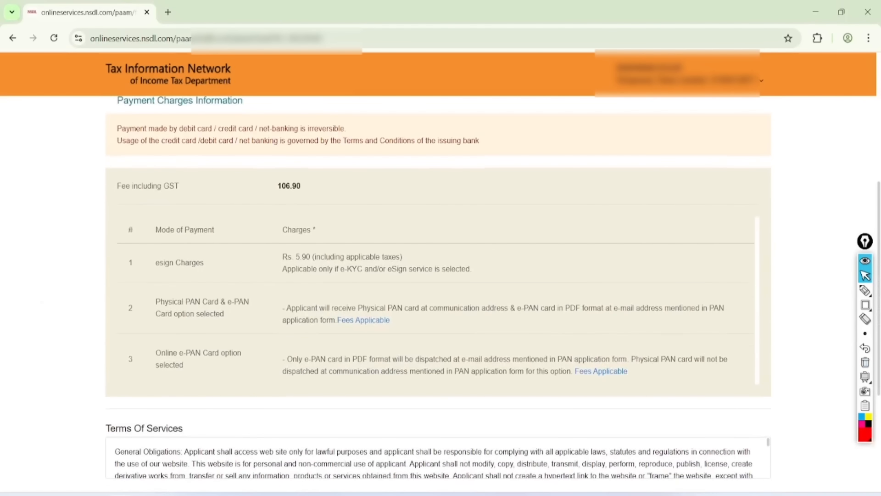
scroll(438, 294, "down", 2)
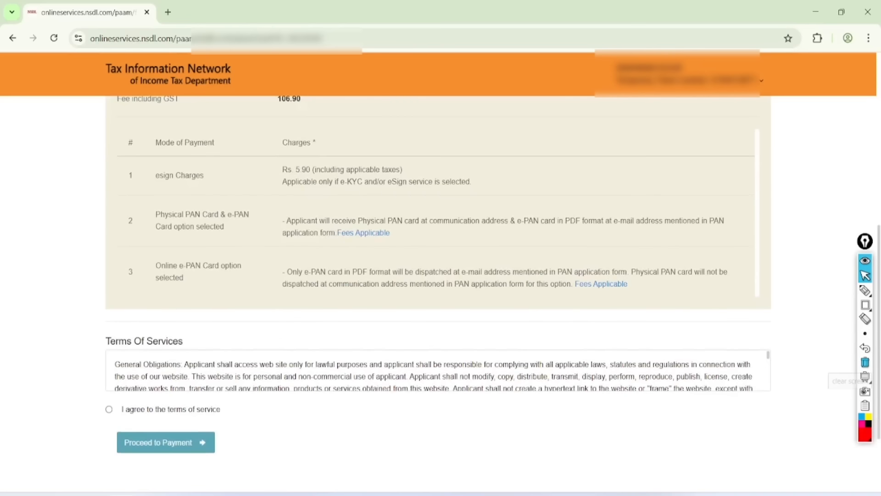
scroll(438, 294, "down", 1)
left_click(109, 358)
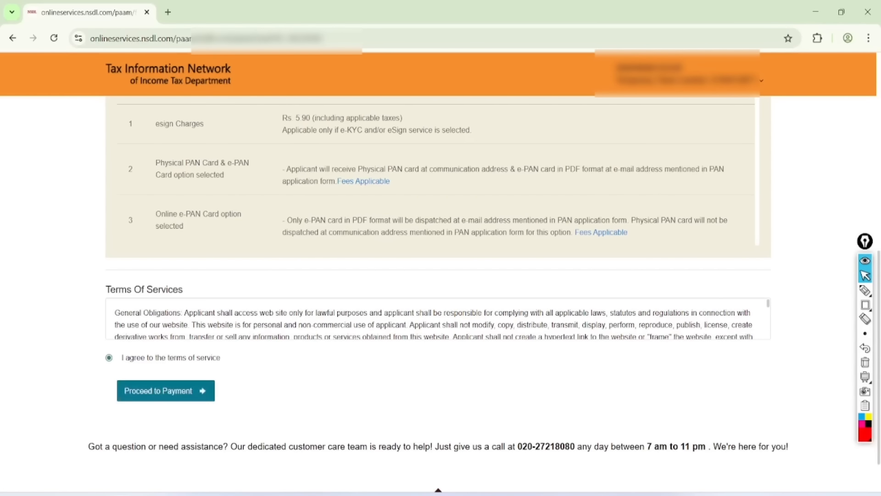
left_click(156, 390)
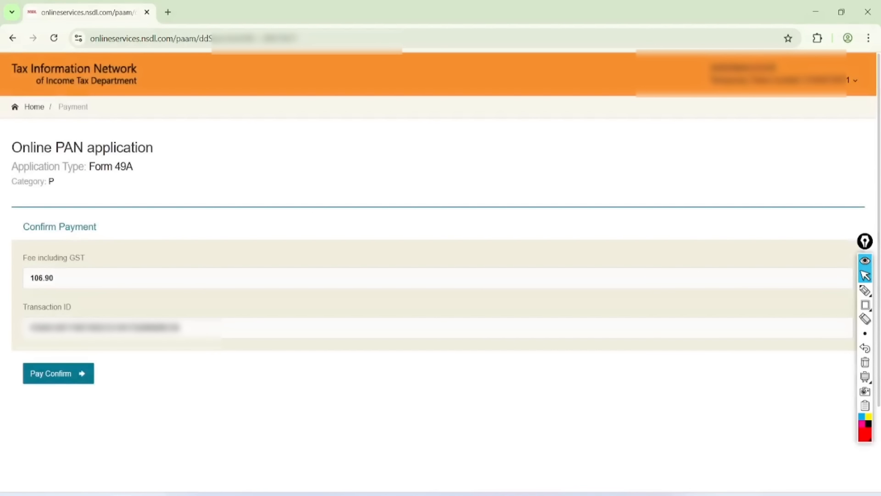
left_click(58, 373)
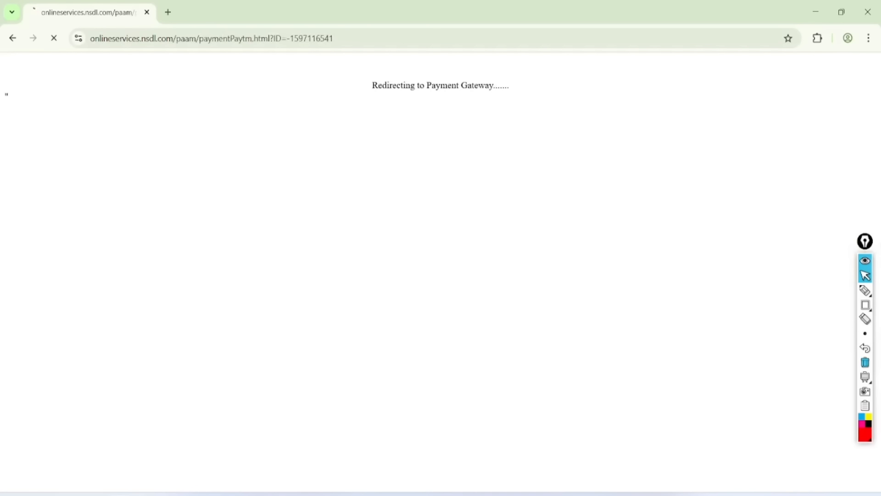
Step: Circle the payment QR code in red on the Paytm page and clear the mark
left_click(865, 290)
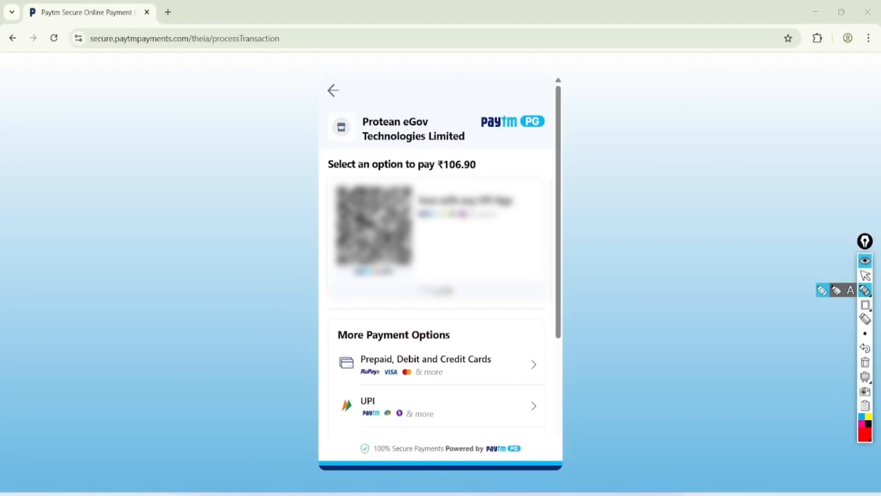
mouse_move(404, 146)
left_mouse_down()
mouse_move(305, 221)
mouse_move(432, 165)
mouse_move(415, 300)
mouse_move(367, 177)
left_mouse_up()
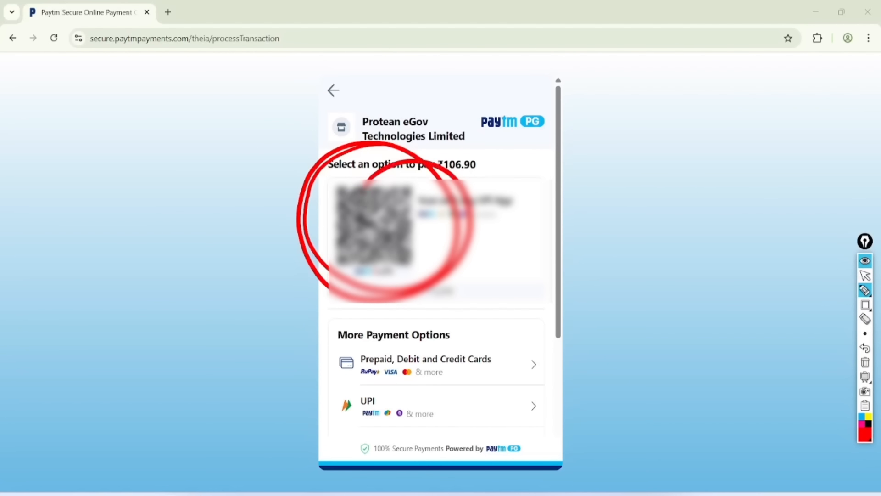
left_click(865, 275)
key("ctrl+shift+7")
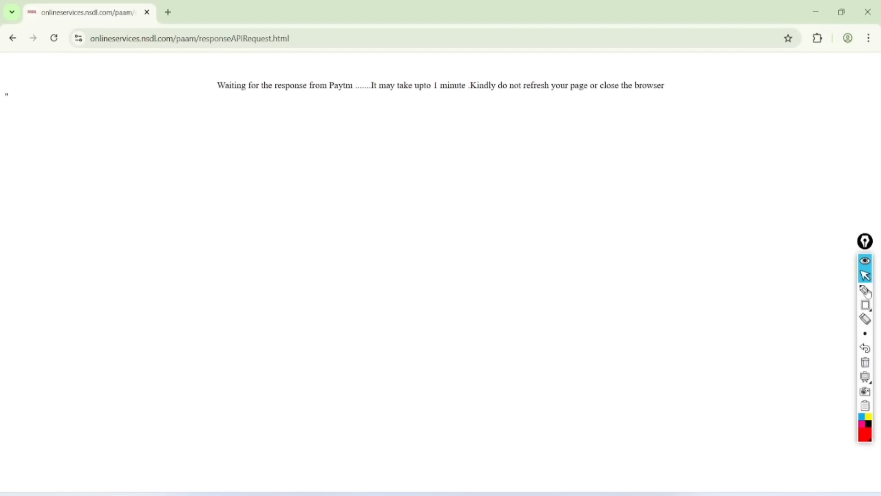
Step: Outline the Paytm waiting message in red, handwrite "Wait" and "Failed" with double underlines, and clear the annotations
left_click(865, 290)
mouse_move(208, 102)
left_mouse_down()
mouse_move(547, 107)
mouse_move(637, 63)
mouse_move(195, 64)
mouse_move(203, 116)
left_mouse_up()
mouse_move(276, 266)
left_mouse_down()
mouse_move(322, 262)
mouse_move(339, 216)
mouse_move(382, 235)
mouse_move(408, 196)
mouse_move(423, 246)
left_mouse_up()
left_click(373, 186)
left_click_drag(338, 300, 422, 250)
left_click_drag(359, 309, 434, 267)
mouse_move(450, 338)
left_mouse_down()
mouse_move(478, 389)
mouse_move(507, 319)
mouse_move(571, 315)
mouse_move(583, 294)
left_mouse_up()
mouse_move(621, 250)
left_mouse_down()
mouse_move(617, 193)
mouse_move(634, 276)
left_mouse_up()
left_click_drag(546, 366, 650, 298)
left_click_drag(569, 372, 637, 319)
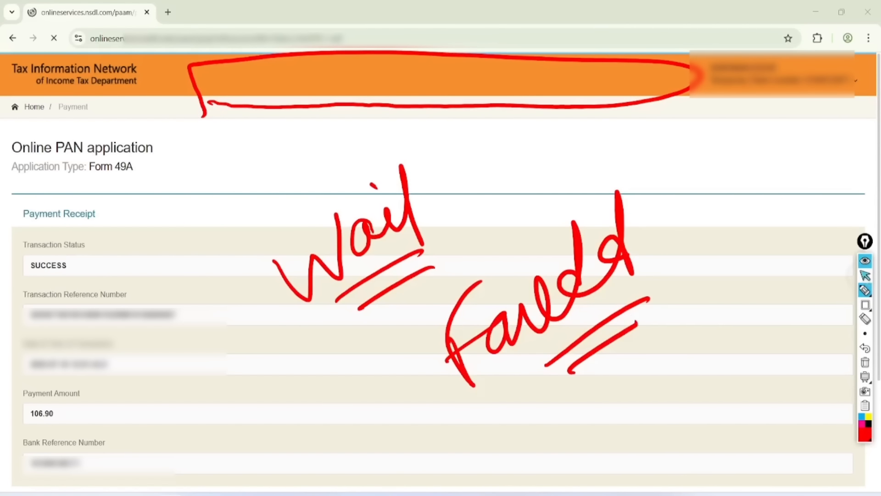
left_click(865, 276)
left_click(865, 363)
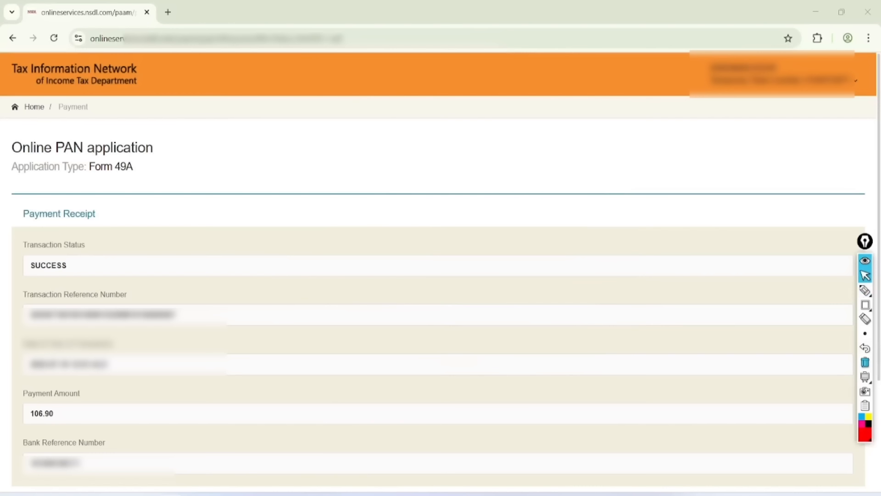
Step: Circle the receipt's transaction status and payment amount, tick between them, clear the marks and continue to Aadhaar authentication
left_click(865, 290)
mouse_move(82, 204)
left_mouse_down()
mouse_move(20, 231)
mouse_move(50, 235)
left_mouse_up()
left_click_drag(129, 354, 249, 321)
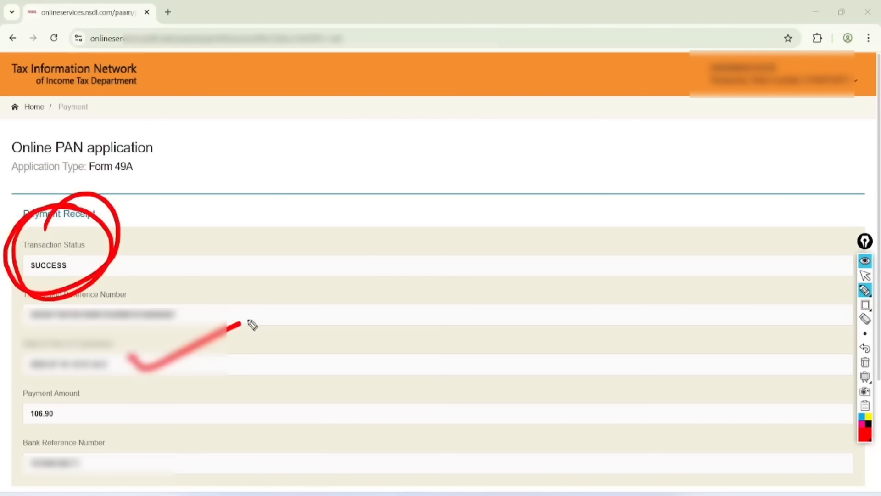
mouse_move(64, 388)
left_mouse_down()
mouse_move(52, 440)
mouse_move(43, 397)
left_mouse_up()
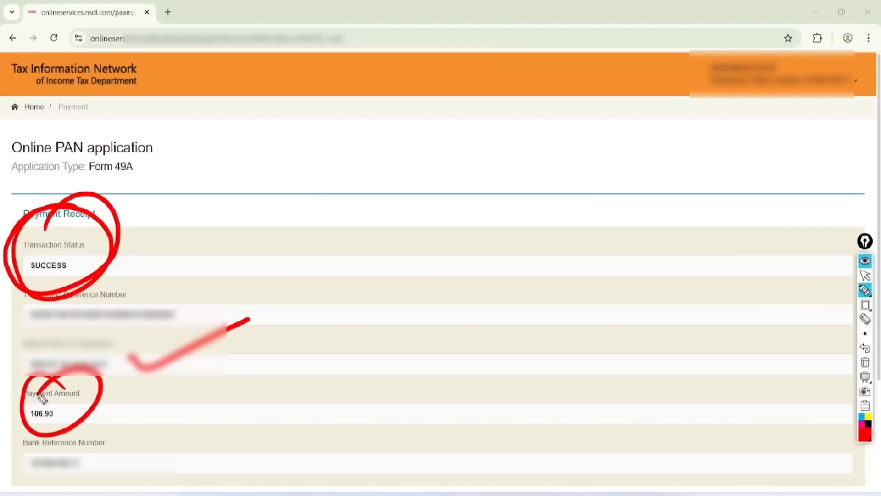
left_click(865, 276)
left_click(865, 362)
scroll(438, 294, "down", 3)
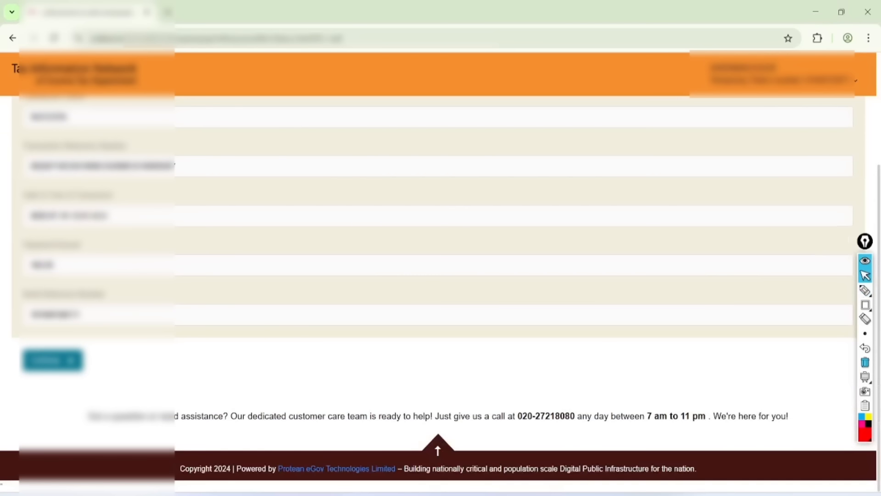
left_click(53, 360)
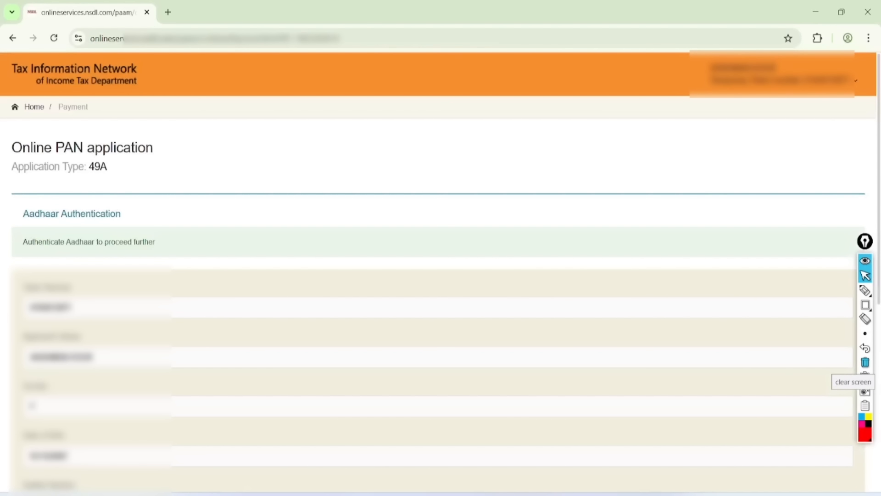
Step: Circle and tick the Aadhaar Authentication notice, circle the first four applicant detail fields, and clear all pen marks
left_click(865, 290)
mouse_move(162, 188)
left_mouse_down()
mouse_move(137, 181)
mouse_move(5, 258)
mouse_move(195, 216)
mouse_move(137, 197)
left_mouse_up()
mouse_move(170, 232)
left_mouse_down()
mouse_move(205, 248)
mouse_move(315, 189)
left_mouse_up()
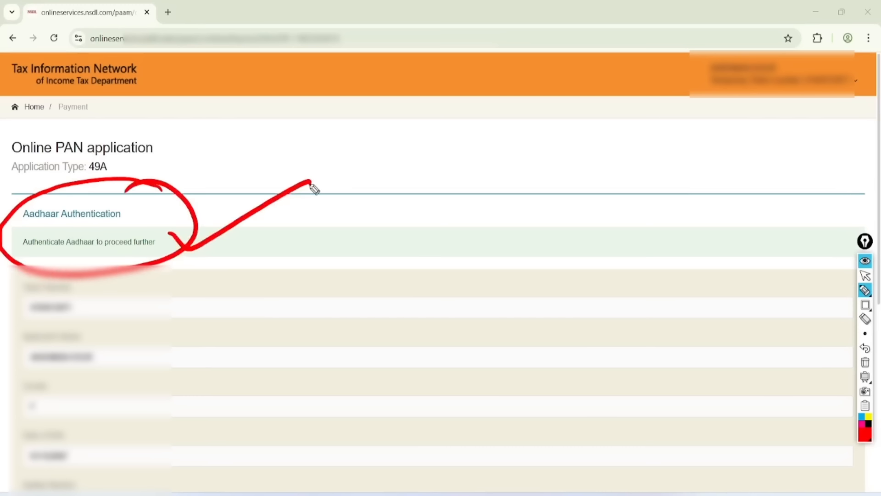
mouse_move(60, 275)
left_mouse_down()
mouse_move(18, 321)
mouse_move(51, 270)
mouse_move(44, 294)
left_mouse_up()
mouse_move(83, 335)
left_mouse_down()
mouse_move(128, 349)
mouse_move(65, 321)
left_mouse_up()
mouse_move(44, 379)
left_mouse_down()
mouse_move(65, 404)
mouse_move(25, 395)
left_mouse_up()
mouse_move(59, 438)
left_mouse_down()
mouse_move(94, 429)
mouse_move(58, 439)
left_mouse_up()
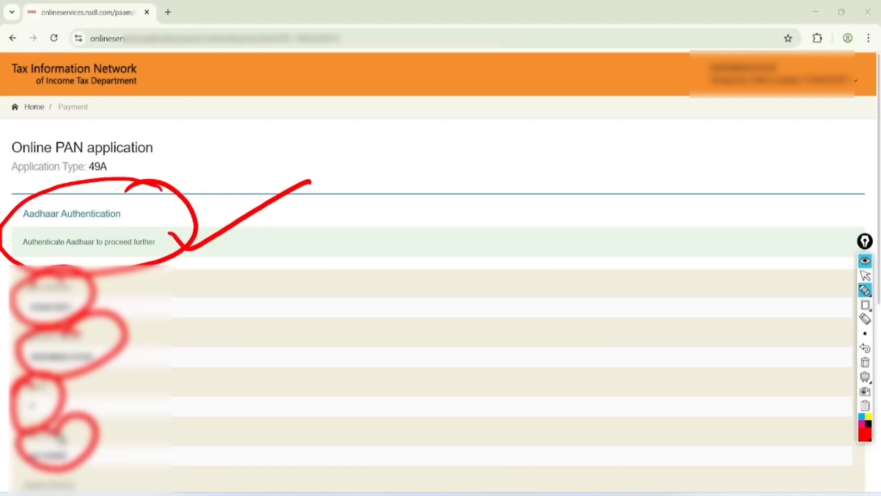
left_click(865, 275)
left_click(865, 362)
Step: Accept the Aadhaar e-Sign consent declaration and authenticate the applicant's Aadhaar details
scroll(441, 276, "down", 5)
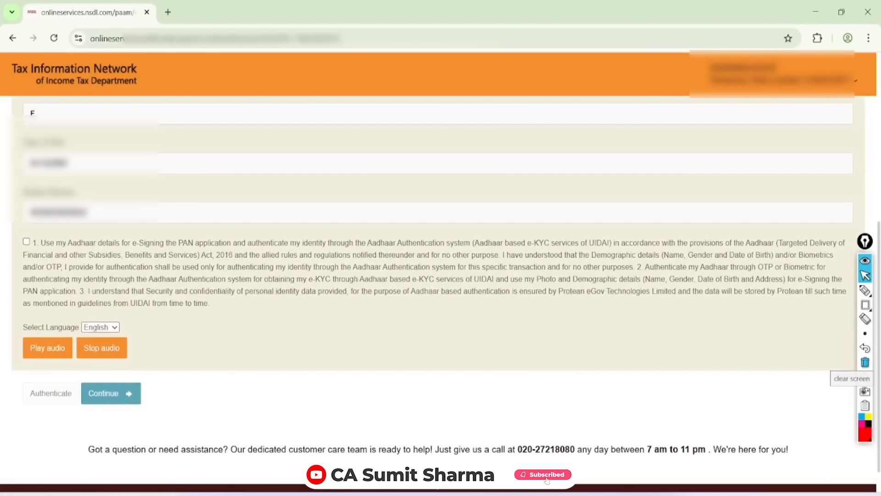
left_click(27, 241)
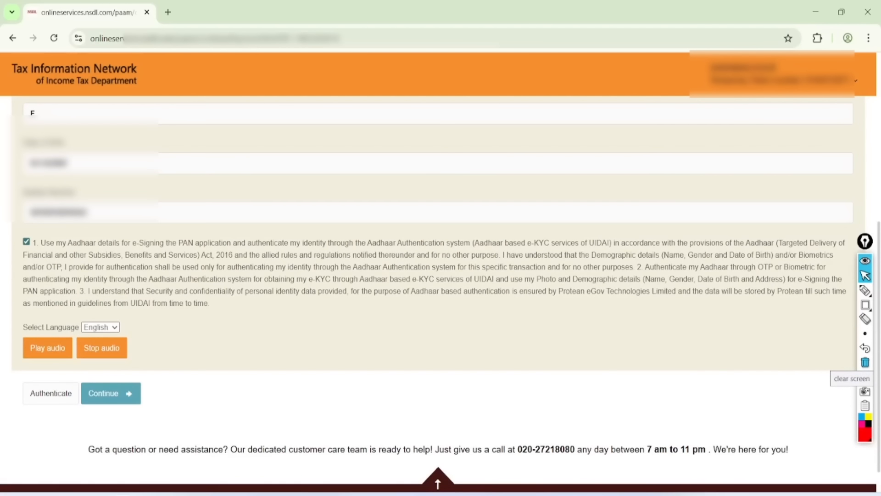
left_click(51, 394)
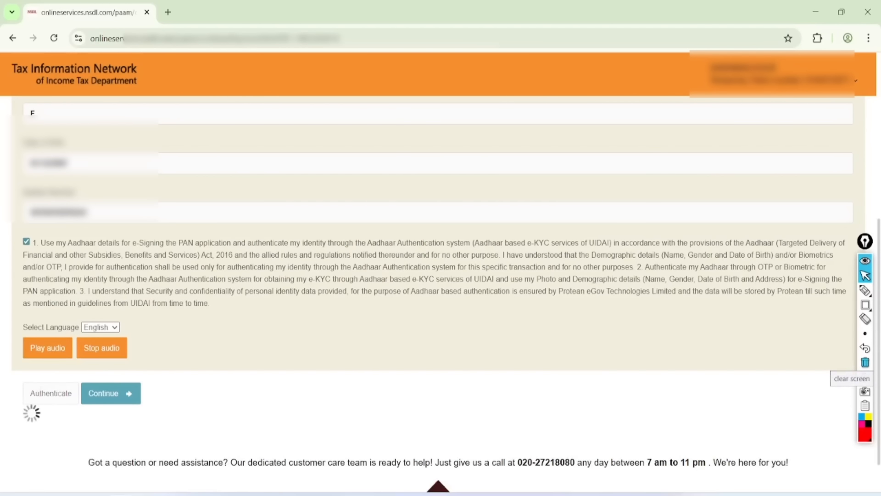
Step: Circle the Authenticate control and the OTP Generation control in red, and clear the pen marks
left_click(865, 290)
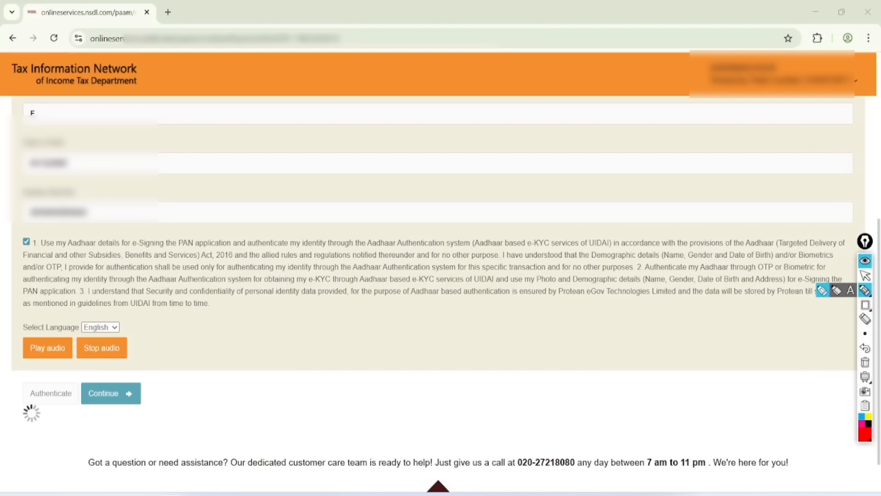
mouse_move(40, 370)
left_mouse_down()
mouse_move(58, 436)
mouse_move(13, 422)
mouse_move(11, 391)
mouse_move(84, 388)
mouse_move(52, 352)
left_mouse_up()
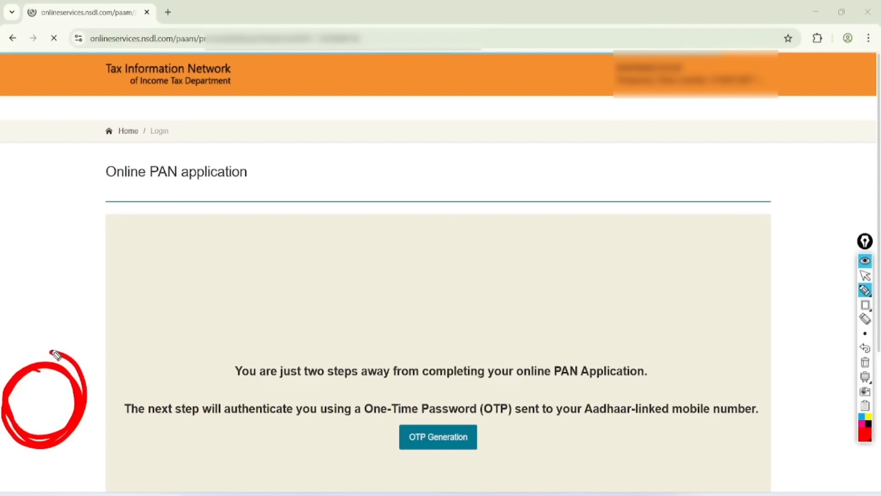
mouse_move(493, 405)
left_mouse_down()
mouse_move(465, 475)
mouse_move(430, 389)
left_mouse_up()
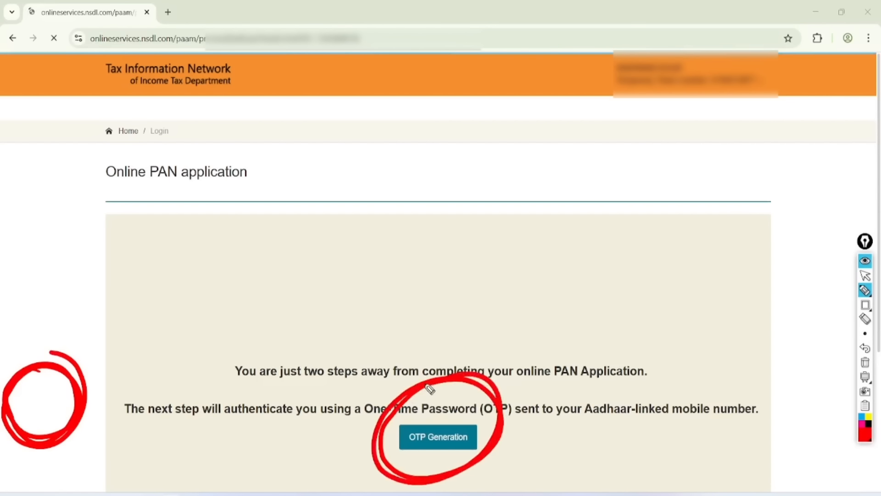
left_click(865, 362)
left_click(865, 275)
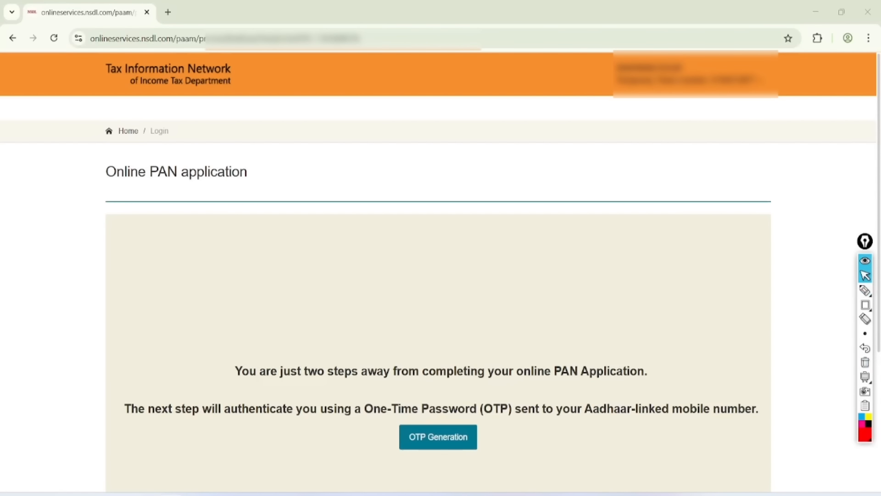
Step: Generate the Aadhaar OTP and submit the received one-time code for verification
scroll(438, 321, "down", 4)
left_click(439, 241)
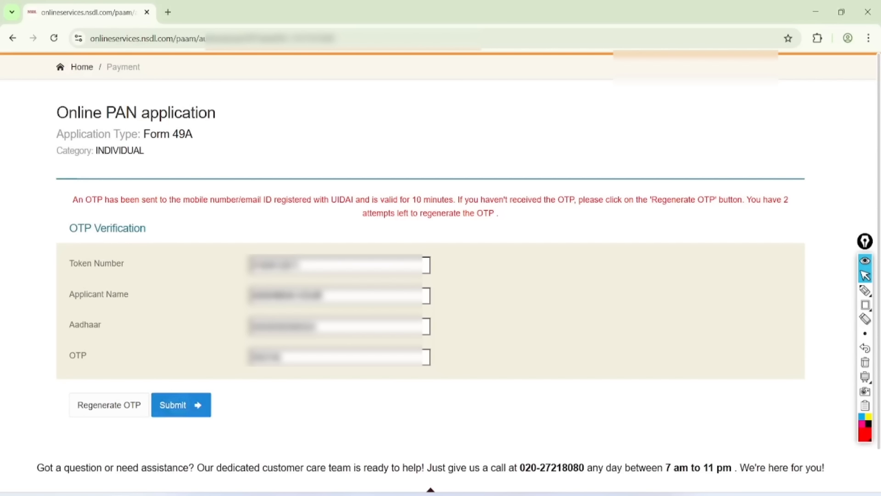
left_click(181, 405)
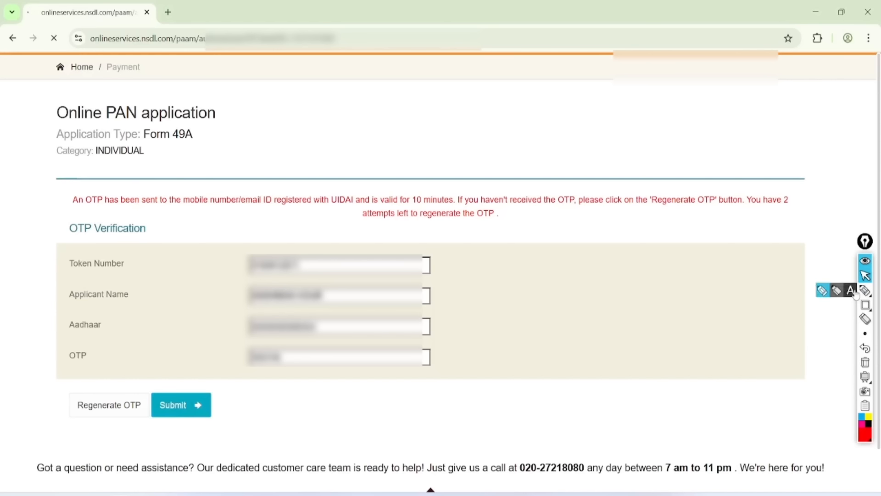
Step: Circle the OTP's 10-minute validity note and the Regenerate OTP control in red, and clear the marks
left_click(865, 290)
mouse_move(455, 159)
left_mouse_down()
mouse_move(403, 155)
mouse_move(477, 196)
mouse_move(397, 181)
left_mouse_up()
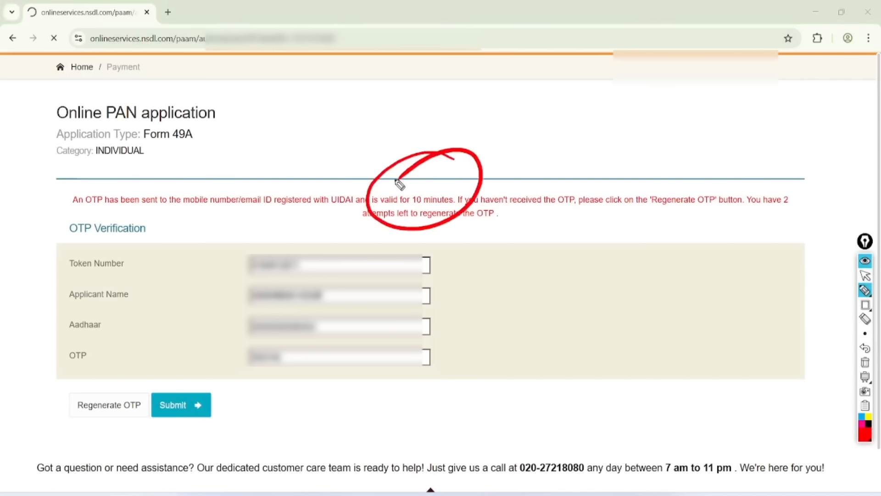
mouse_move(129, 364)
left_mouse_down()
mouse_move(89, 459)
mouse_move(115, 454)
mouse_move(86, 391)
left_mouse_up()
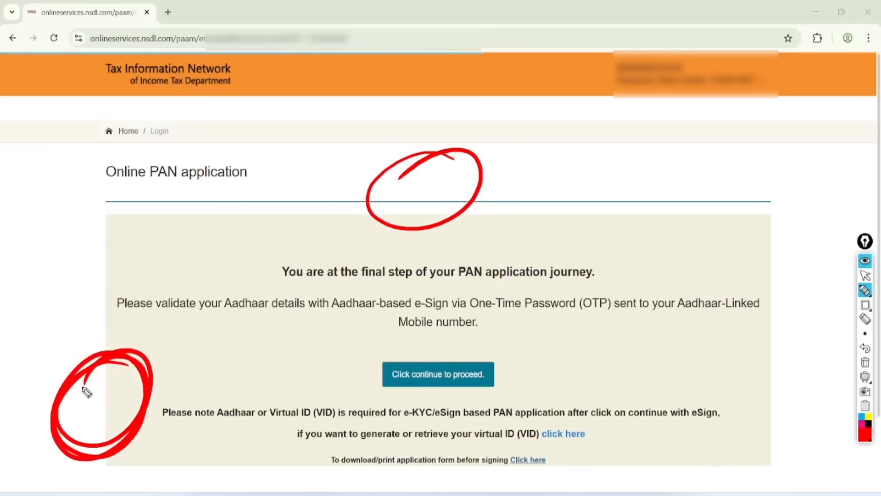
left_click(865, 275)
left_click(866, 362)
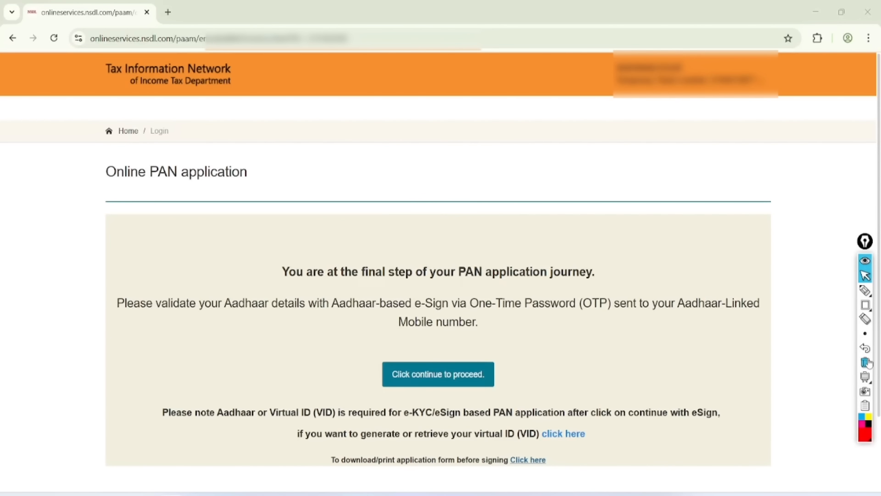
Step: Circle the final-step heading and the continue control in red, underline the OTP text, and clear the pen marks
left_click(866, 290)
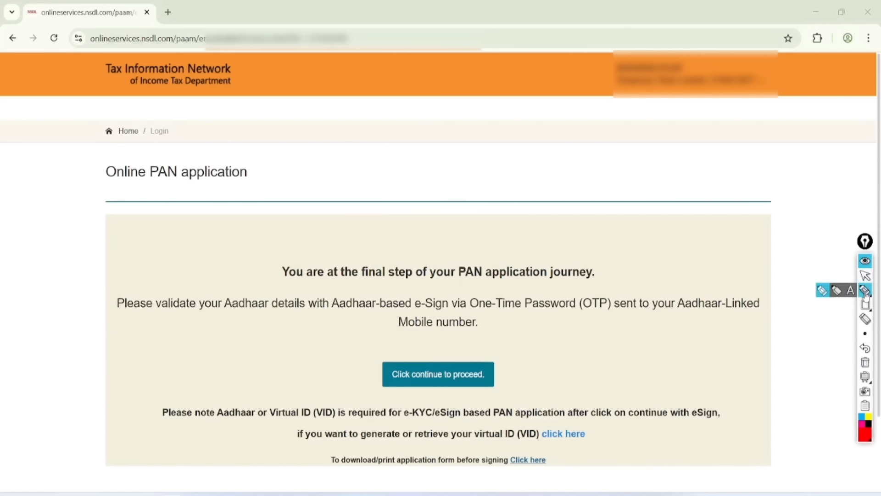
mouse_move(258, 285)
left_mouse_down()
mouse_move(472, 289)
mouse_move(622, 274)
mouse_move(356, 236)
mouse_move(277, 290)
left_mouse_up()
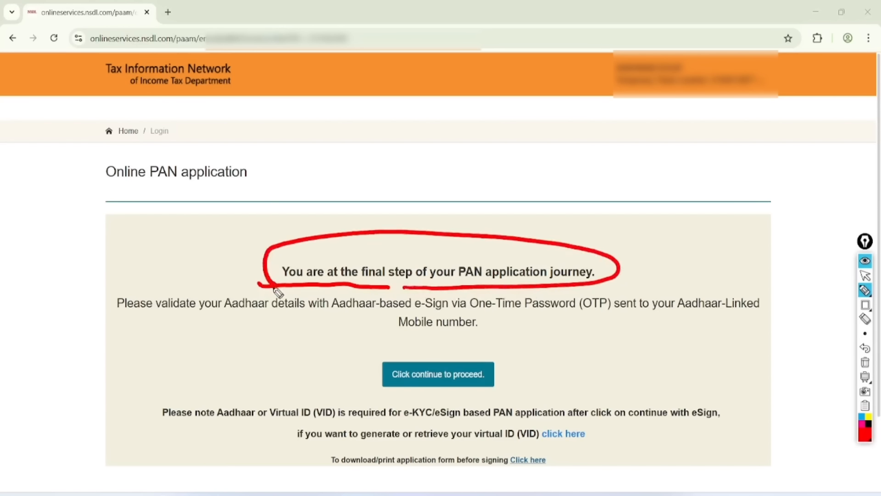
mouse_move(629, 261)
left_mouse_down()
mouse_move(544, 281)
mouse_move(581, 243)
left_mouse_up()
mouse_move(512, 351)
left_mouse_down()
mouse_move(489, 338)
mouse_move(454, 408)
mouse_move(365, 379)
mouse_move(480, 342)
left_mouse_up()
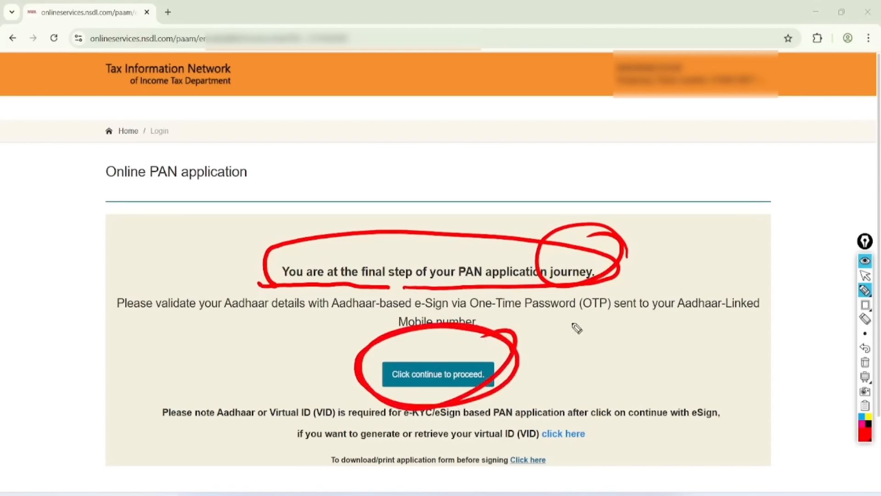
mouse_move(566, 319)
left_mouse_down()
mouse_move(640, 310)
mouse_move(627, 321)
left_mouse_up()
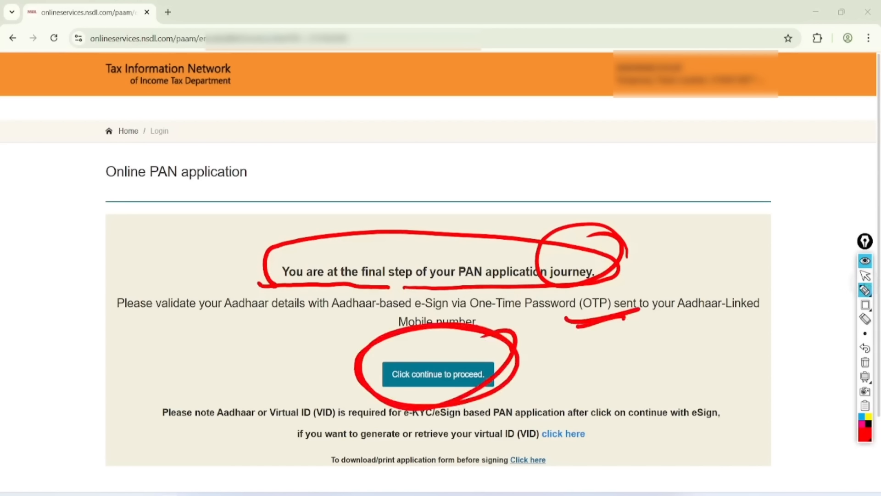
left_click(865, 362)
left_click(865, 275)
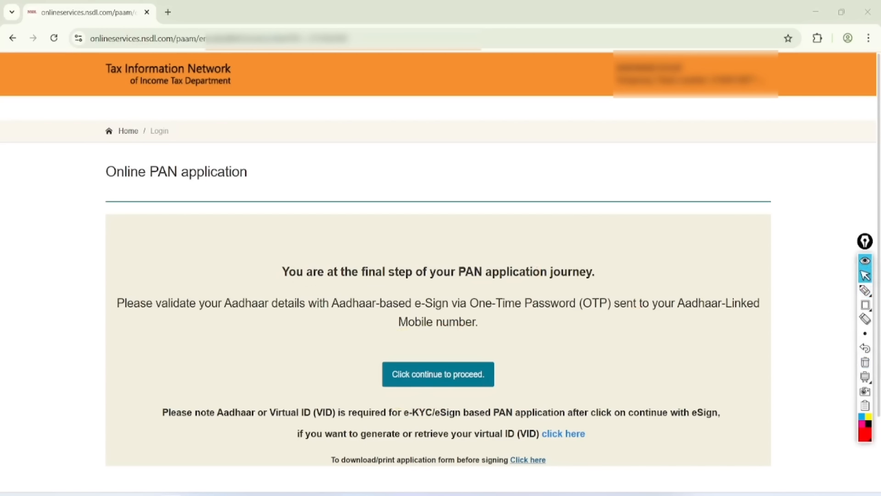
Step: Continue from the final-step page to the Protean Aadhaar e-Sign page
left_click(438, 374)
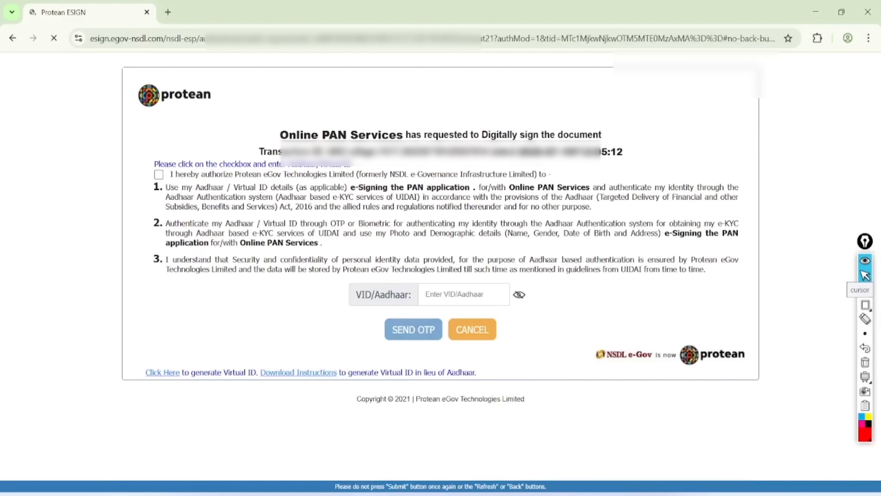
Step: Mark the Protean logo, consent checkbox, VID/Aadhaar field and Send OTP control in red, and clear the marks
left_click(865, 290)
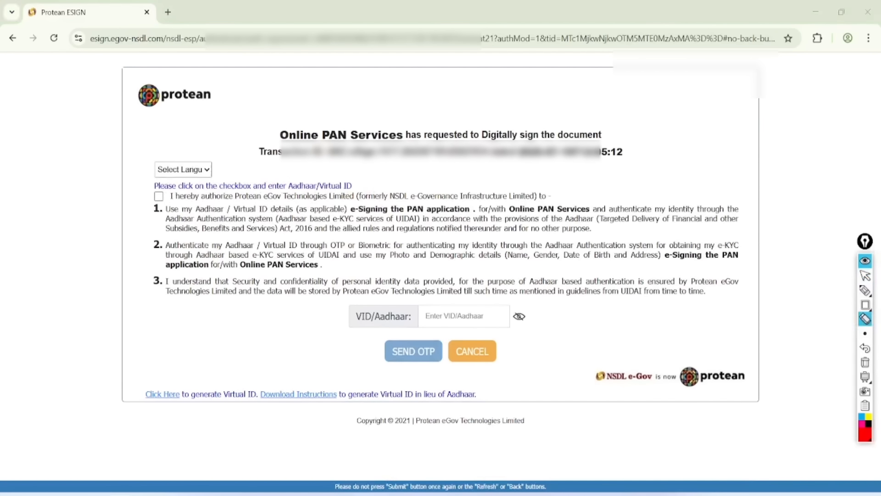
mouse_move(144, 69)
left_mouse_down()
mouse_move(221, 46)
mouse_move(171, 75)
left_mouse_up()
mouse_move(159, 199)
left_mouse_down()
mouse_move(166, 206)
mouse_move(247, 158)
left_mouse_up()
mouse_move(502, 308)
left_mouse_down()
mouse_move(461, 284)
mouse_move(504, 321)
mouse_move(425, 317)
mouse_move(443, 304)
left_mouse_up()
left_click_drag(352, 354, 409, 344)
left_click(865, 275)
left_click(865, 362)
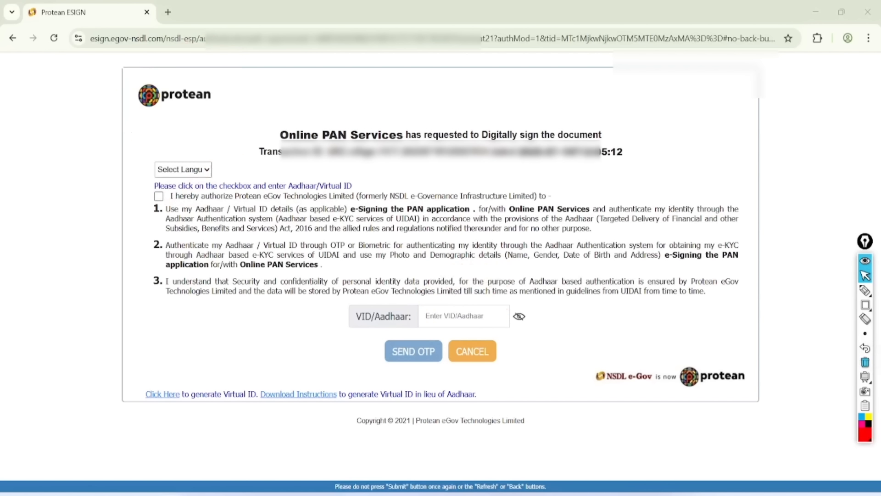
Step: Accept the e-Sign authorization, enter the applicant's Aadhaar number, send the OTP, and decline to save the password in the browser
left_click(158, 196)
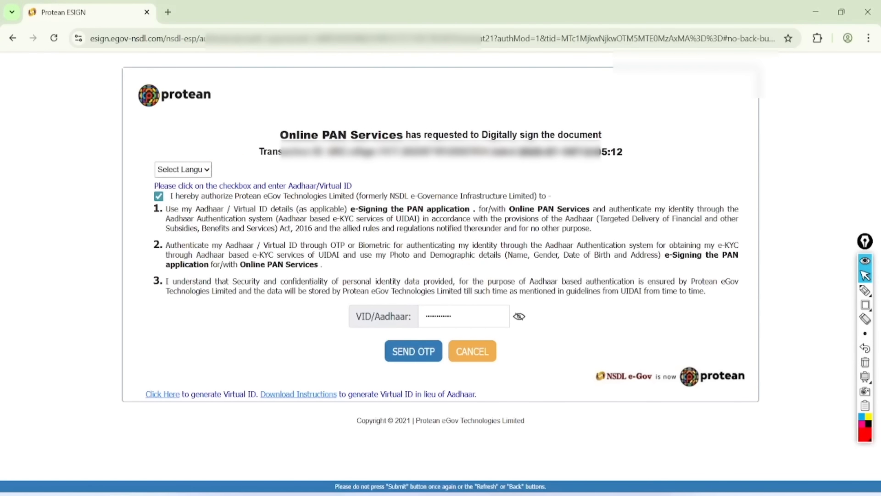
left_click(410, 347)
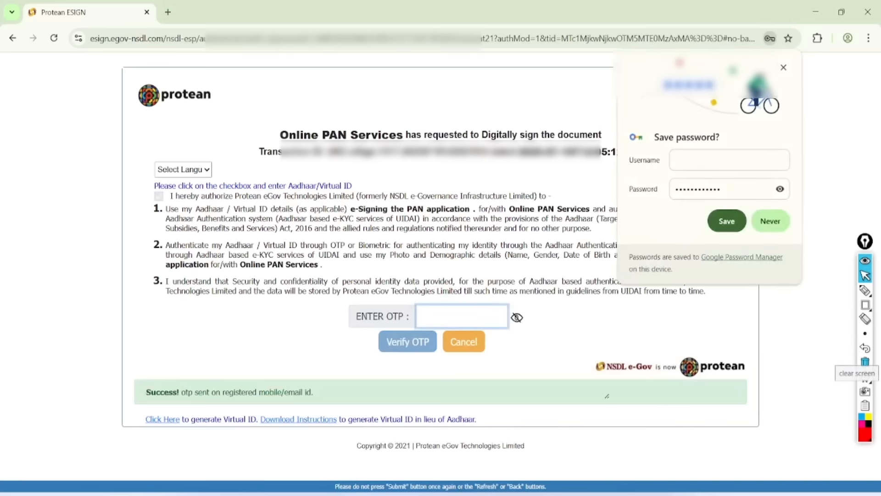
left_click(771, 222)
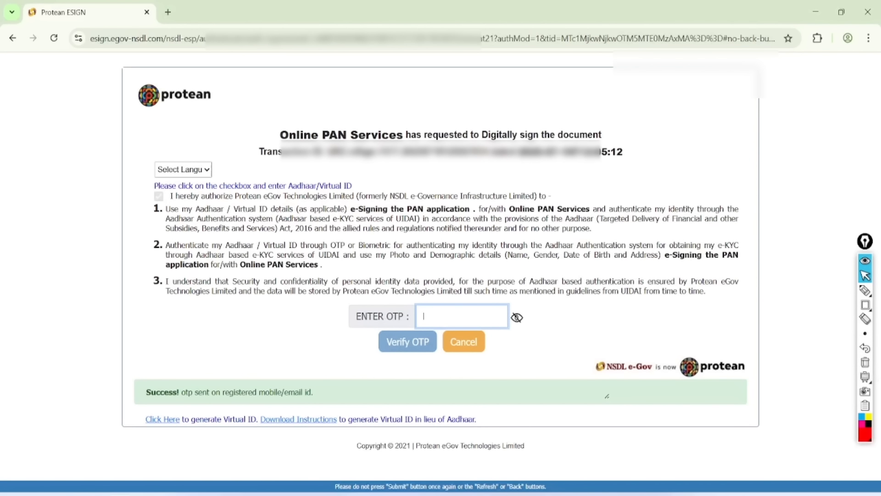
Step: Circle the OTP field, the Verify OTP control and the OTP-sent message in red, and clear the pen marks
left_click(865, 290)
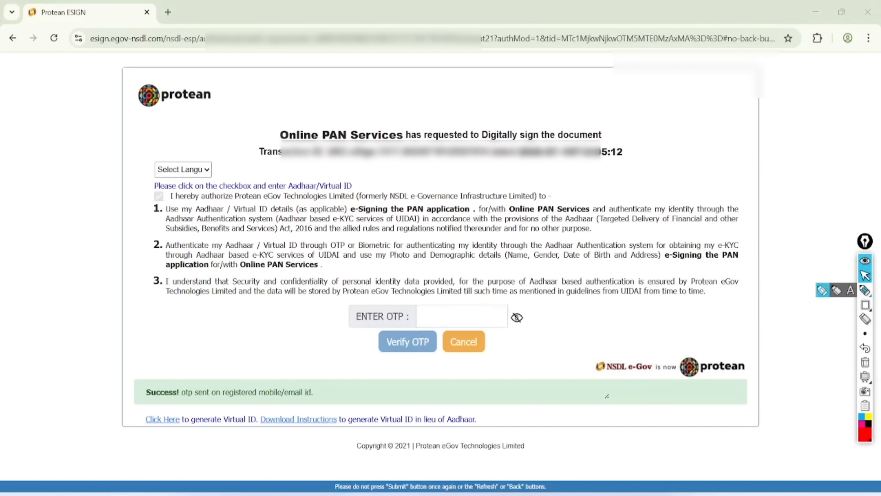
left_click(865, 290)
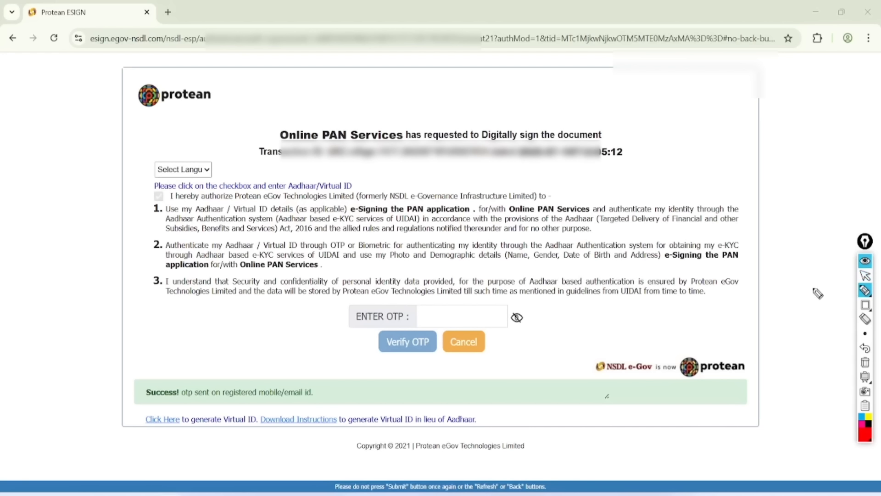
mouse_move(468, 288)
left_mouse_down()
mouse_move(419, 300)
mouse_move(482, 283)
mouse_move(447, 273)
left_mouse_up()
mouse_move(404, 317)
left_mouse_down()
mouse_move(441, 343)
mouse_move(404, 317)
left_mouse_up()
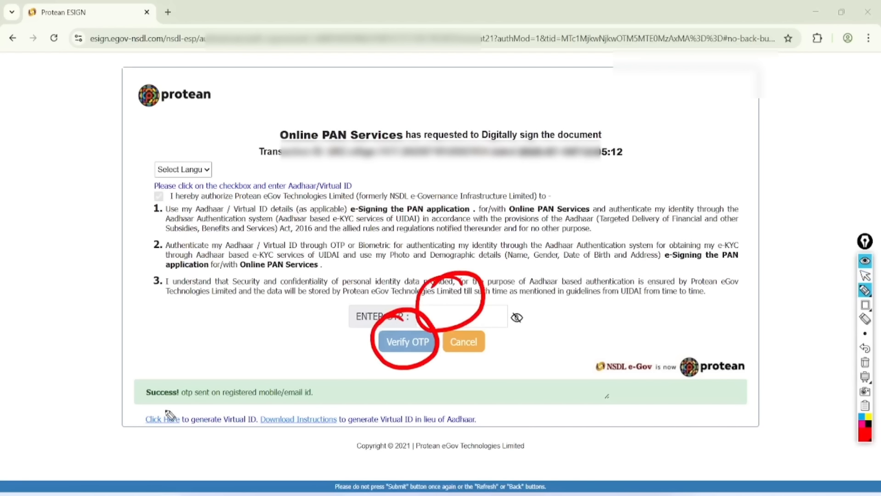
mouse_move(138, 403)
left_mouse_down()
mouse_move(330, 403)
mouse_move(239, 367)
mouse_move(145, 408)
left_mouse_up()
mouse_move(337, 381)
left_mouse_down()
mouse_move(342, 400)
mouse_move(426, 370)
left_mouse_up()
left_click(865, 362)
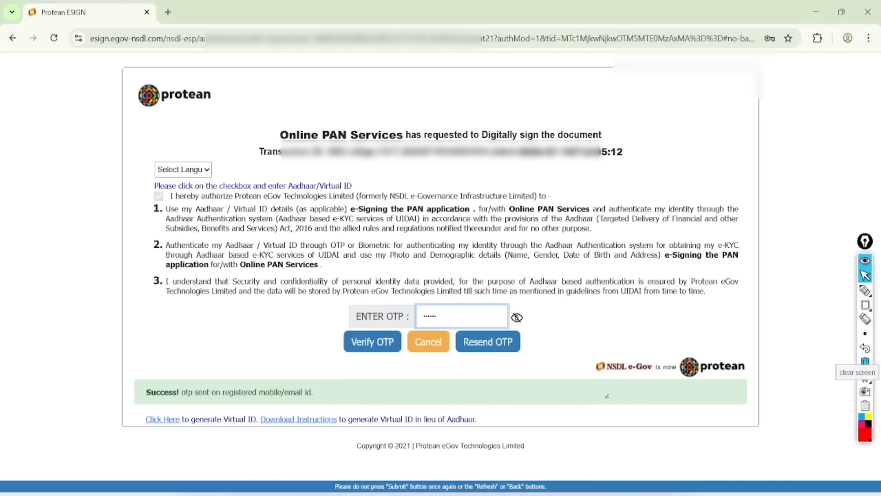
Step: Enter the received one-time code for the e-Sign and submit it for verification
key("Return")
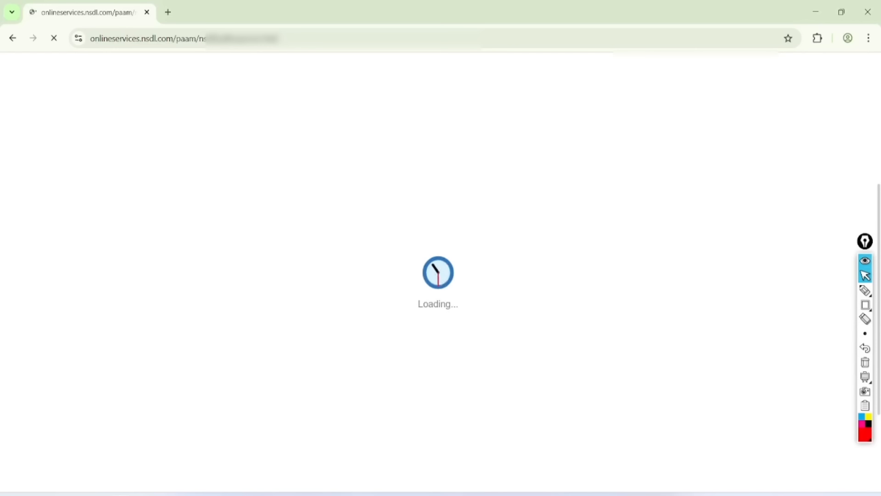
Step: Handwrite "NSDL" in red with an arrow to "PAN", and add "Income TAX" beside it
left_click(865, 290)
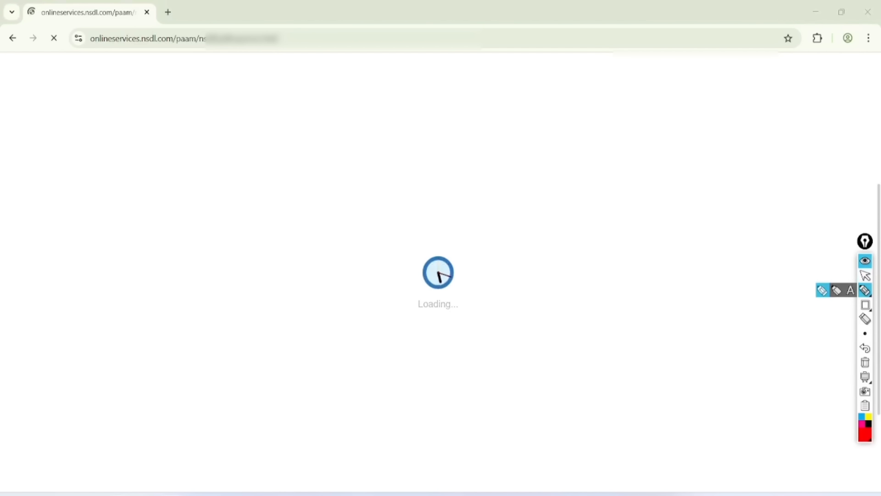
left_click(264, 221)
left_click_drag(139, 114, 141, 149)
mouse_move(115, 132)
left_mouse_down()
mouse_move(121, 176)
mouse_move(146, 161)
left_mouse_up()
left_click_drag(155, 113, 161, 152)
mouse_move(178, 115)
left_mouse_down()
mouse_move(202, 107)
mouse_move(188, 134)
left_mouse_up()
left_click_drag(194, 94, 197, 129)
mouse_move(219, 78)
left_mouse_down()
mouse_move(214, 102)
mouse_move(260, 84)
left_mouse_up()
mouse_move(189, 148)
left_mouse_down()
mouse_move(231, 195)
mouse_move(233, 279)
left_mouse_up()
mouse_move(239, 231)
left_mouse_down()
mouse_move(244, 264)
mouse_move(255, 261)
left_mouse_up()
left_click_drag(260, 221, 266, 250)
left_click_drag(274, 207, 278, 233)
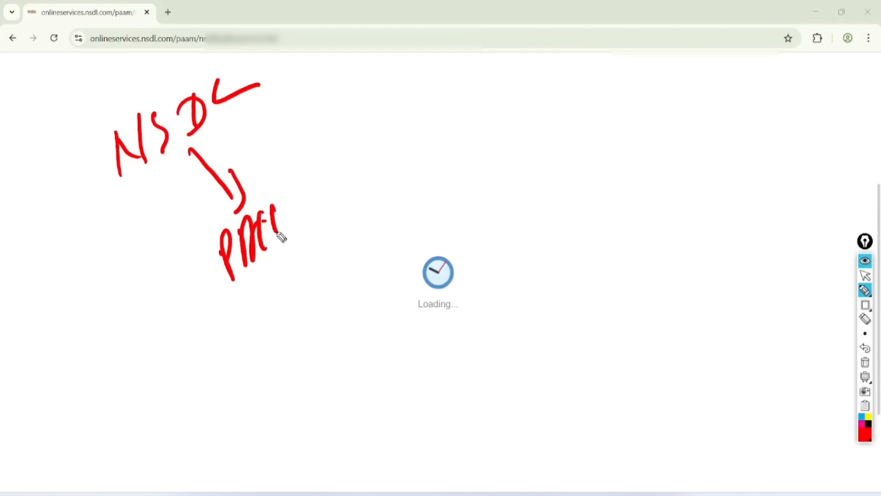
left_click_drag(311, 174, 343, 197)
left_click_drag(351, 192, 362, 155)
mouse_move(365, 187)
left_mouse_down()
mouse_move(417, 153)
mouse_move(488, 144)
mouse_move(541, 121)
left_mouse_up()
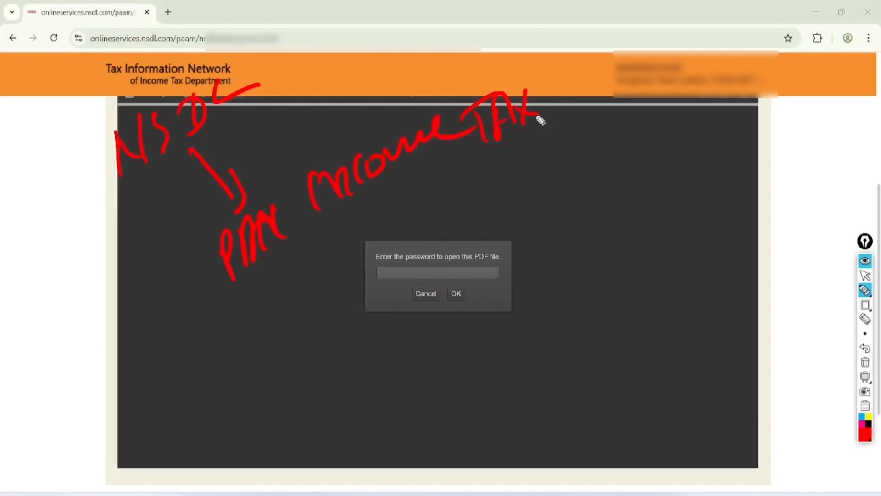
Step: Handwrite further red notes below "Income TAX", ending with a double-underlined "same", and clear all handwriting from the screen
left_click(489, 258)
mouse_move(457, 212)
left_mouse_down()
mouse_move(467, 226)
mouse_move(564, 157)
left_mouse_up()
left_click_drag(514, 212, 568, 170)
left_click_drag(531, 212, 570, 186)
left_click_drag(561, 235, 577, 260)
mouse_move(602, 200)
left_mouse_down()
mouse_move(599, 230)
mouse_move(610, 230)
left_mouse_up()
left_click_drag(617, 197, 635, 209)
left_click_drag(584, 202, 588, 202)
mouse_move(610, 183)
left_mouse_down()
mouse_move(599, 174)
mouse_move(631, 181)
left_mouse_up()
left_click_drag(592, 275, 691, 245)
left_click_drag(624, 302, 682, 264)
left_click_drag(635, 314, 679, 284)
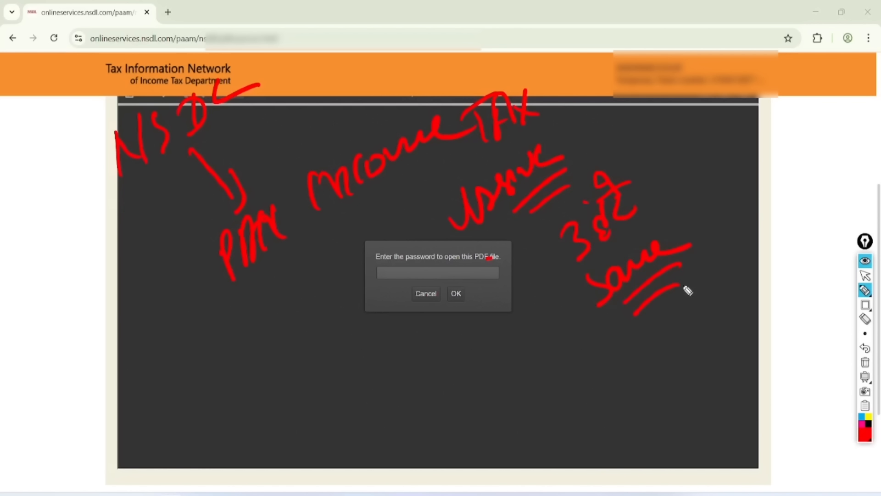
left_click(862, 274)
left_click(865, 362)
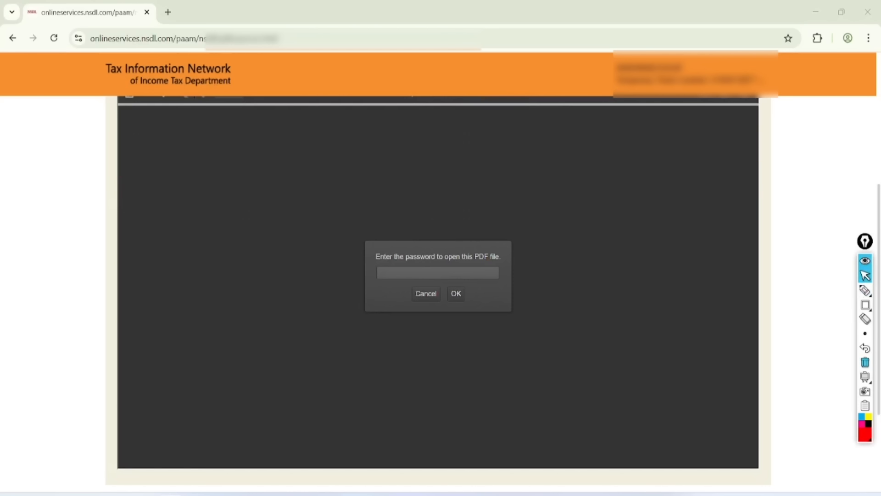
Step: Unlock the signed PAN application PDF by entering its password
left_click(438, 273)
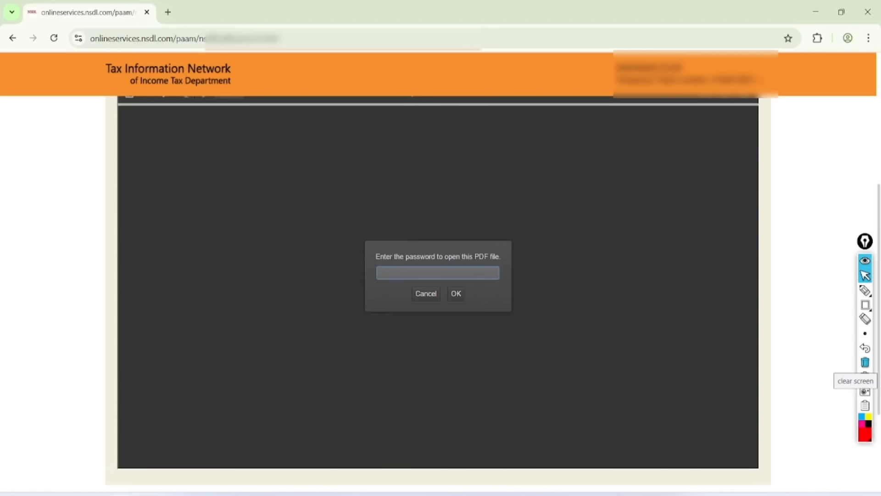
type("0••••••")
key("Return")
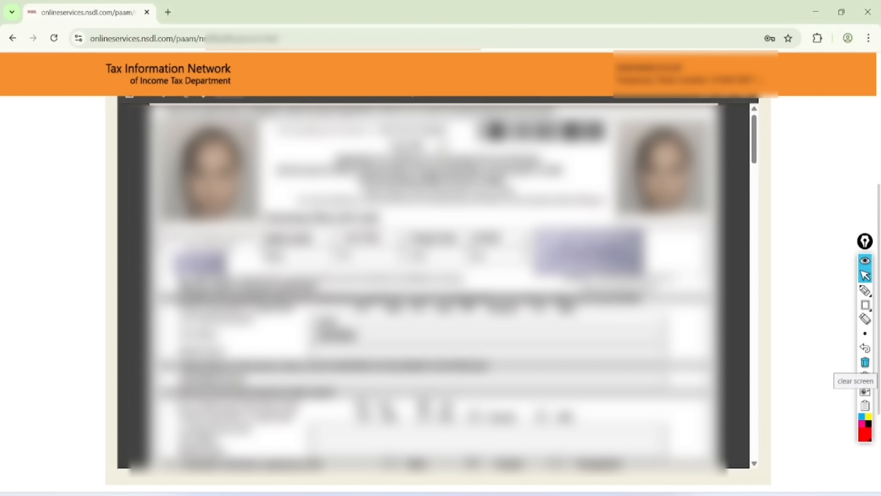
Step: Circle the applicant's photo and the signature beneath it in red on the application PDF
left_click(865, 290)
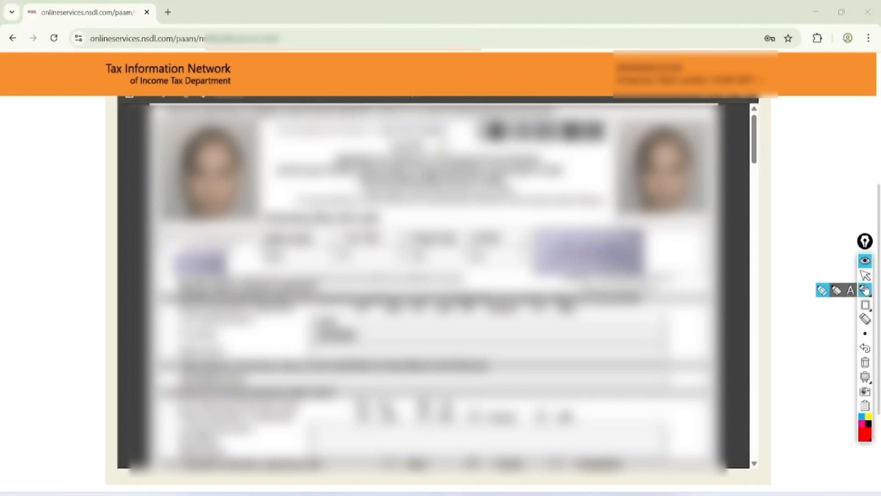
mouse_move(241, 101)
left_mouse_down()
mouse_move(155, 202)
mouse_move(202, 114)
left_mouse_up()
mouse_move(196, 232)
left_mouse_down()
mouse_move(161, 271)
mouse_move(184, 230)
left_mouse_up()
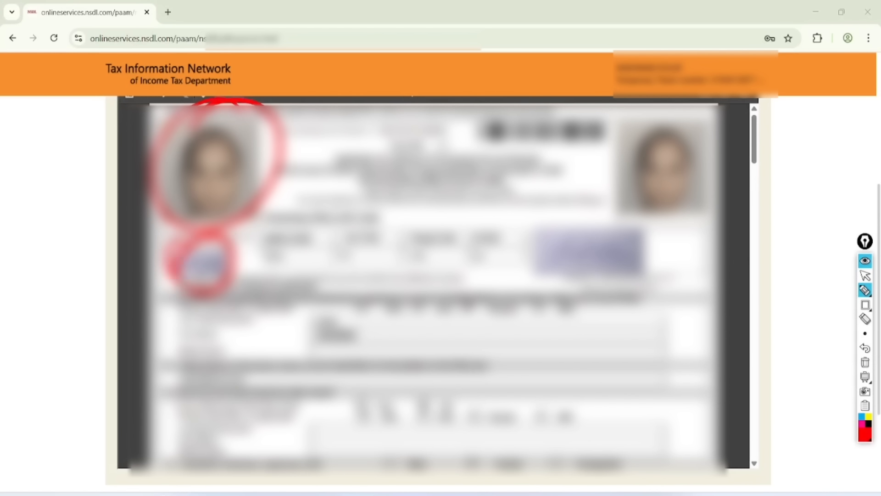